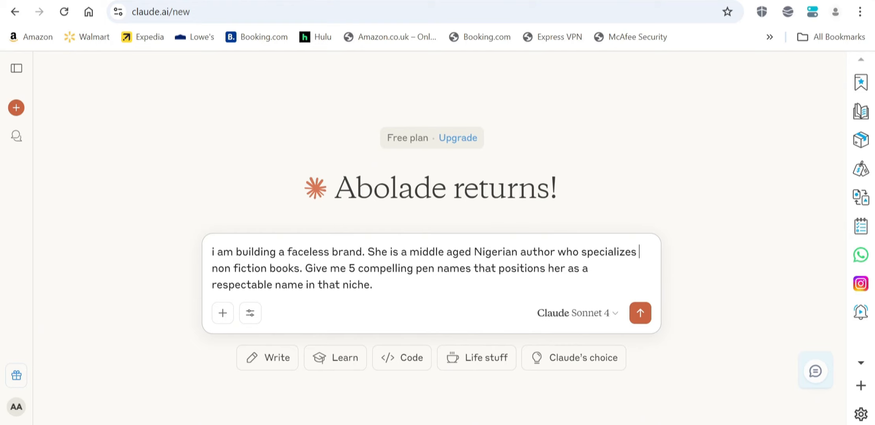
Insert 'in' before 'non fiction', send the pen-name prompt, and read Claude's five suggestions.
{"action": "type", "text": "in"}
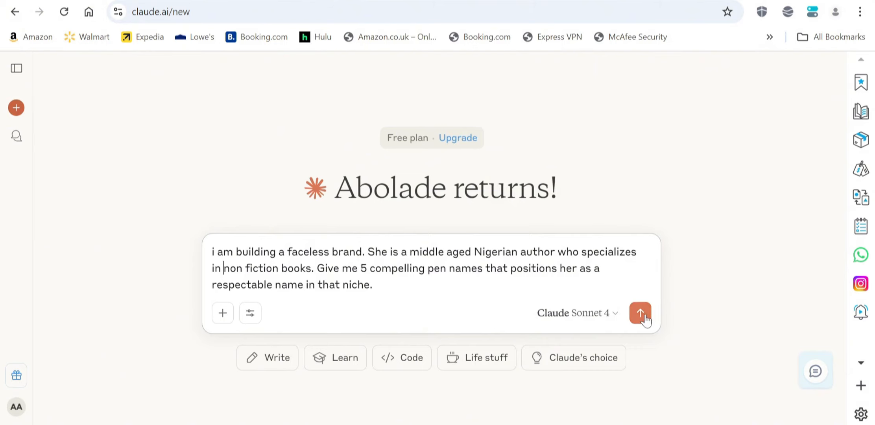
{"action": "left_click", "coordinate": [642, 314]}
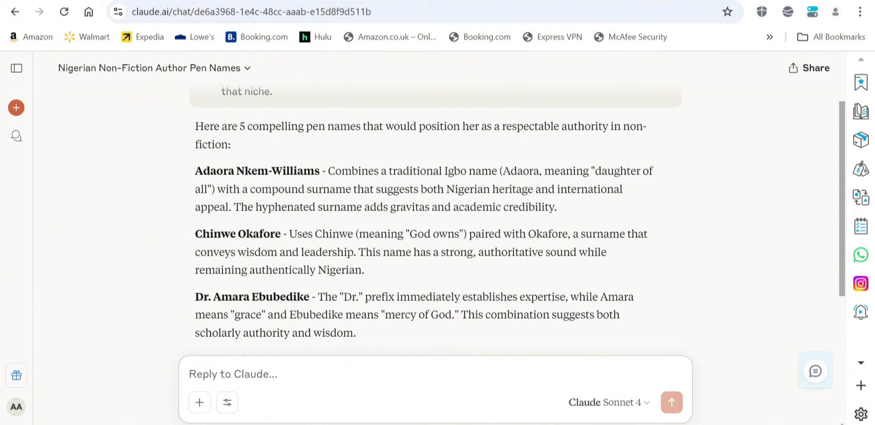
{"action": "scroll", "coordinate": [435, 220], "scroll_direction": "down", "scroll_amount": 2}
{"action": "scroll", "coordinate": [435, 221], "scroll_direction": "up", "scroll_amount": 2}
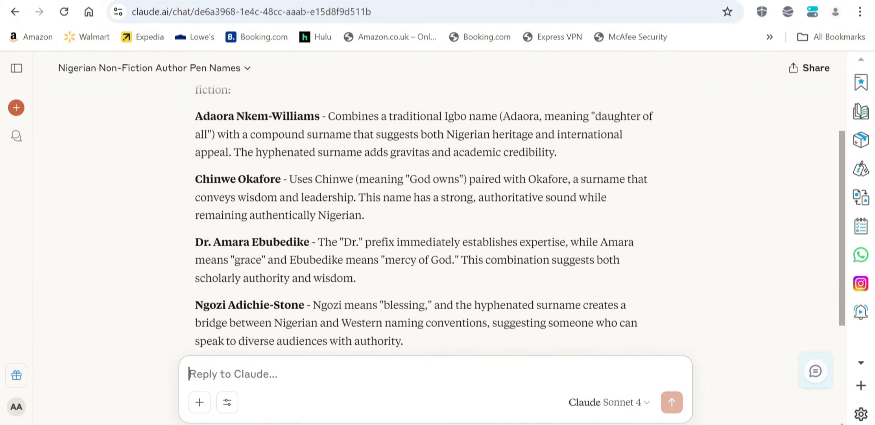
{"action": "scroll", "coordinate": [436, 220], "scroll_direction": "down", "scroll_amount": 5}
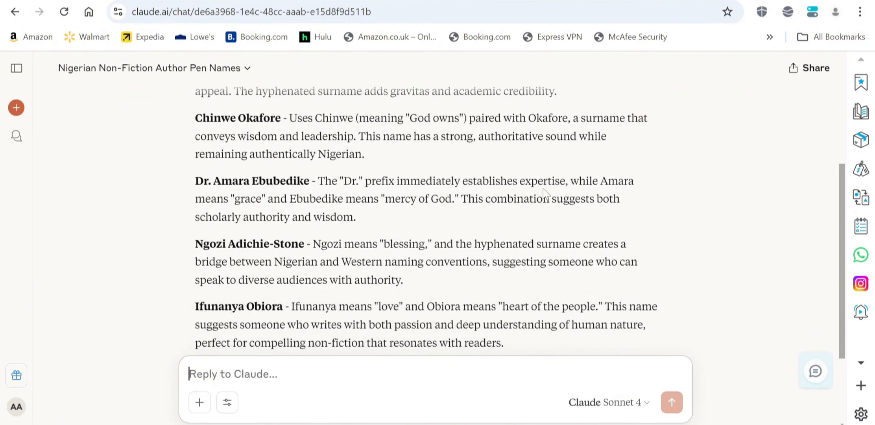
{"action": "scroll", "coordinate": [303, 129], "scroll_direction": "up", "scroll_amount": 3}
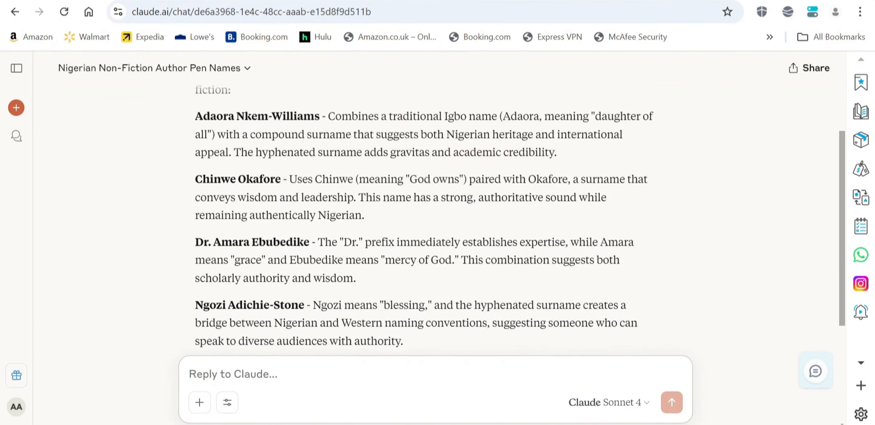
{"action": "scroll", "coordinate": [322, 135], "scroll_direction": "down", "scroll_amount": 1}
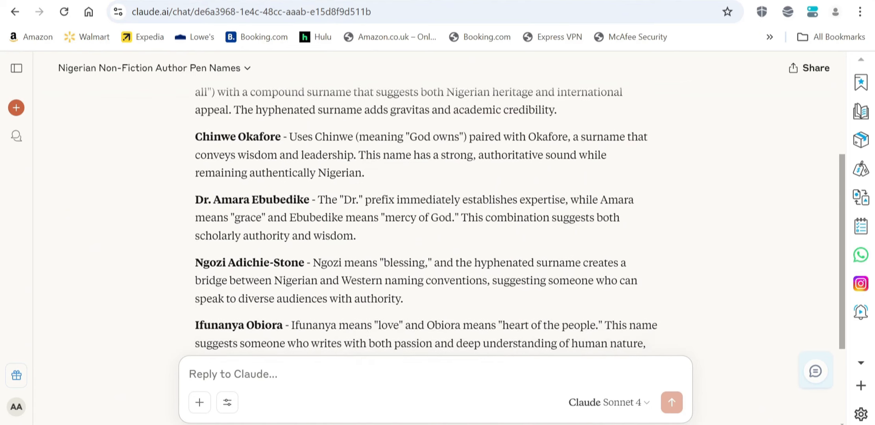
{"action": "scroll", "coordinate": [520, 224], "scroll_direction": "down", "scroll_amount": 3}
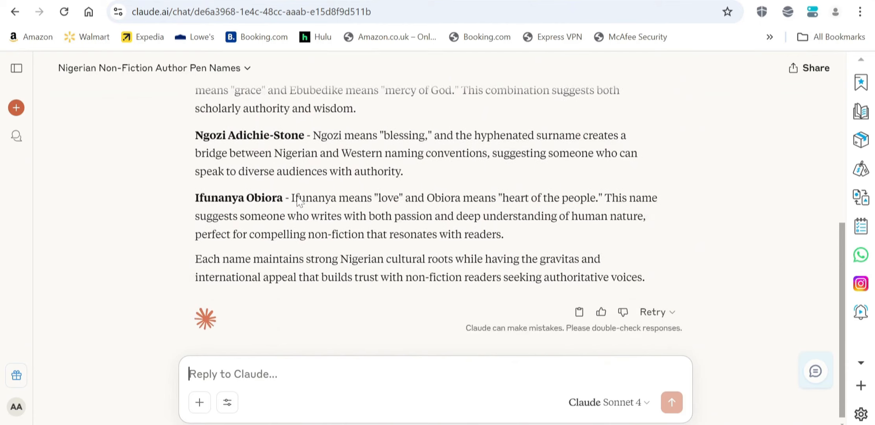
{"action": "scroll", "coordinate": [298, 201], "scroll_direction": "up", "scroll_amount": 4}
{"action": "scroll", "coordinate": [298, 201], "scroll_direction": "down", "scroll_amount": 2}
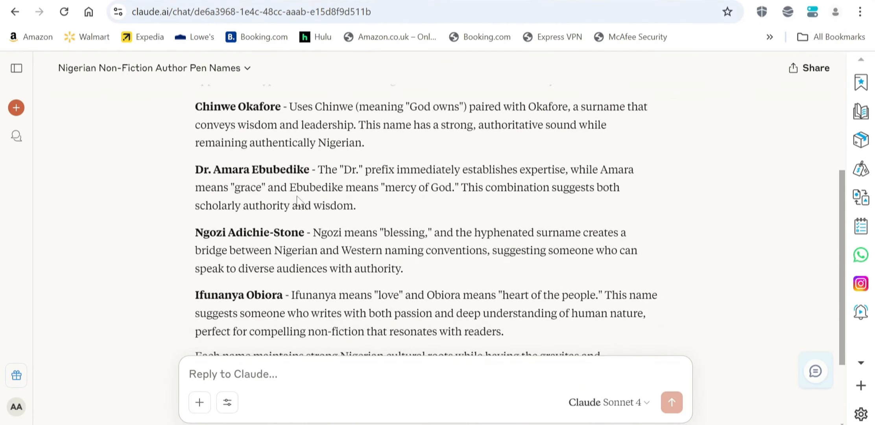
{"action": "scroll", "coordinate": [298, 200], "scroll_direction": "up", "scroll_amount": 2}
{"action": "scroll", "coordinate": [298, 200], "scroll_direction": "down", "scroll_amount": 1}
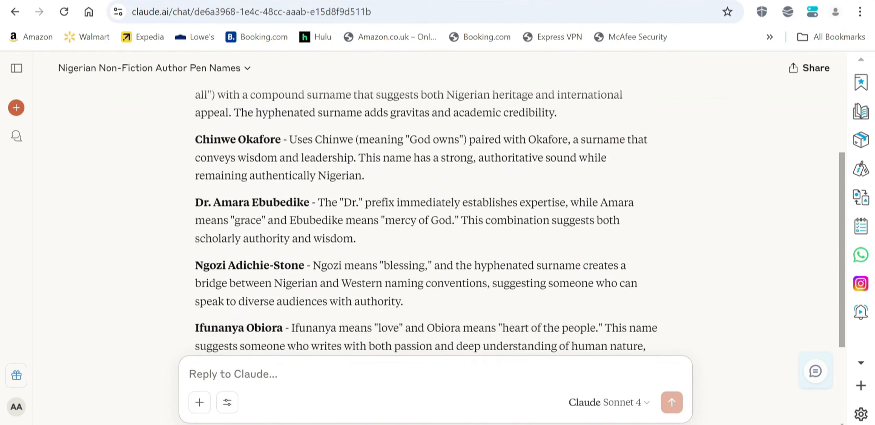
{"action": "scroll", "coordinate": [298, 200], "scroll_direction": "down", "scroll_amount": 2}
{"action": "scroll", "coordinate": [298, 200], "scroll_direction": "up", "scroll_amount": 2}
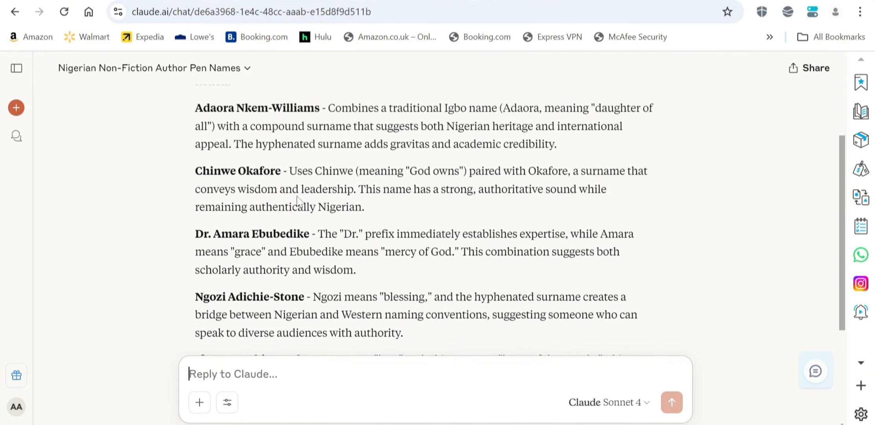
{"action": "scroll", "coordinate": [298, 200], "scroll_direction": "down", "scroll_amount": 2}
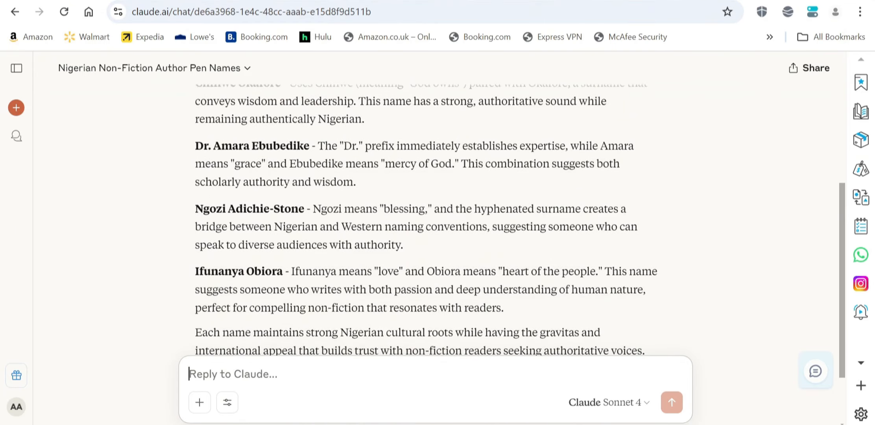
{"action": "scroll", "coordinate": [428, 220], "scroll_direction": "down", "scroll_amount": 1}
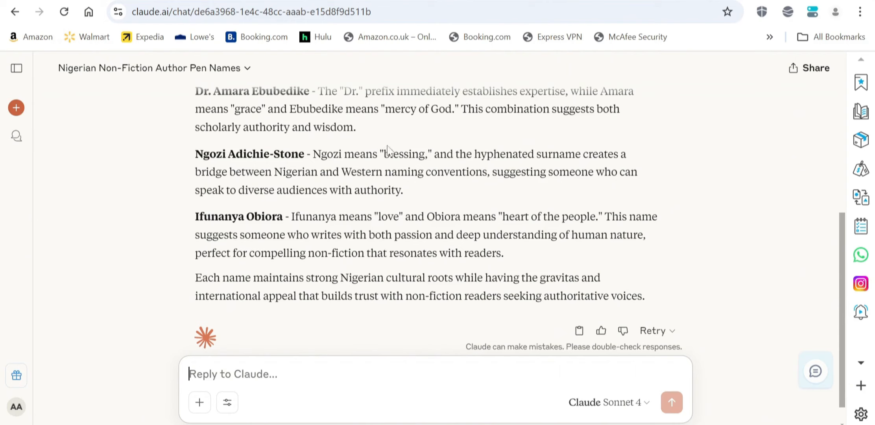
{"action": "scroll", "coordinate": [435, 221], "scroll_direction": "down", "scroll_amount": 1}
{"action": "scroll", "coordinate": [435, 220], "scroll_direction": "up", "scroll_amount": 1}
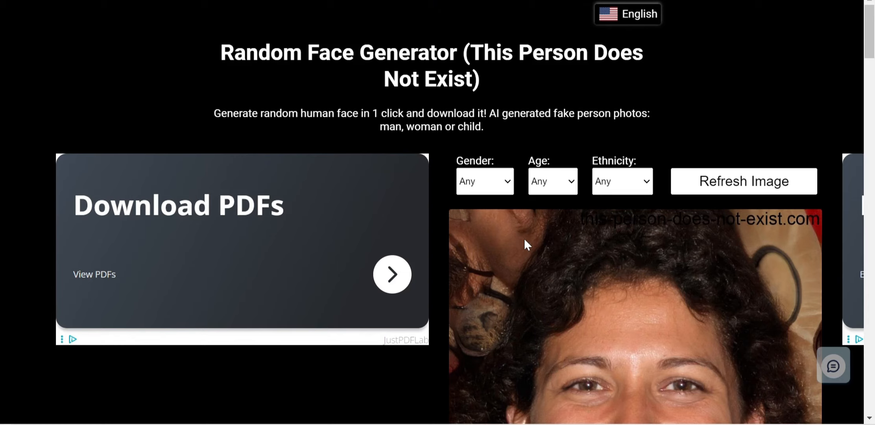
{"action": "scroll", "coordinate": [525, 239], "scroll_direction": "down", "scroll_amount": 1}
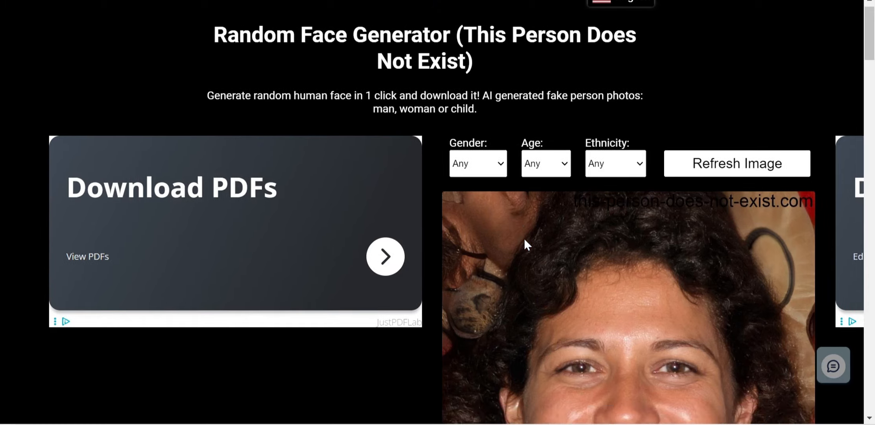
{"action": "scroll", "coordinate": [525, 239], "scroll_direction": "up", "scroll_amount": 1}
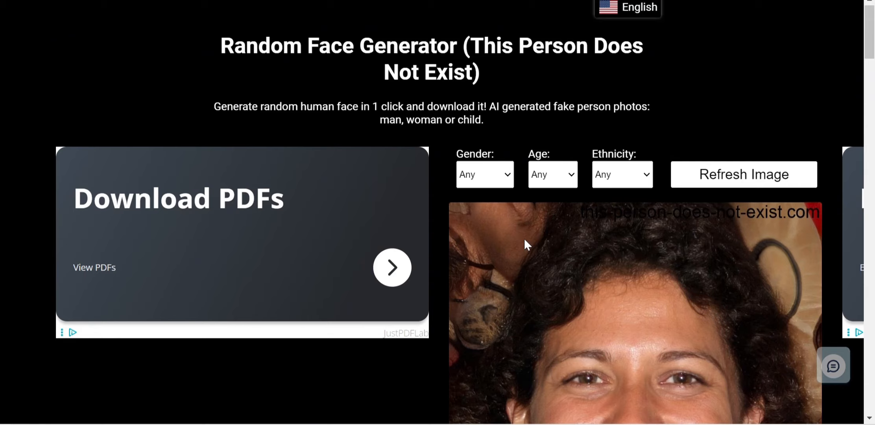
{"action": "scroll", "coordinate": [524, 238], "scroll_direction": "down", "scroll_amount": 3}
{"action": "scroll", "coordinate": [524, 238], "scroll_direction": "up", "scroll_amount": 3}
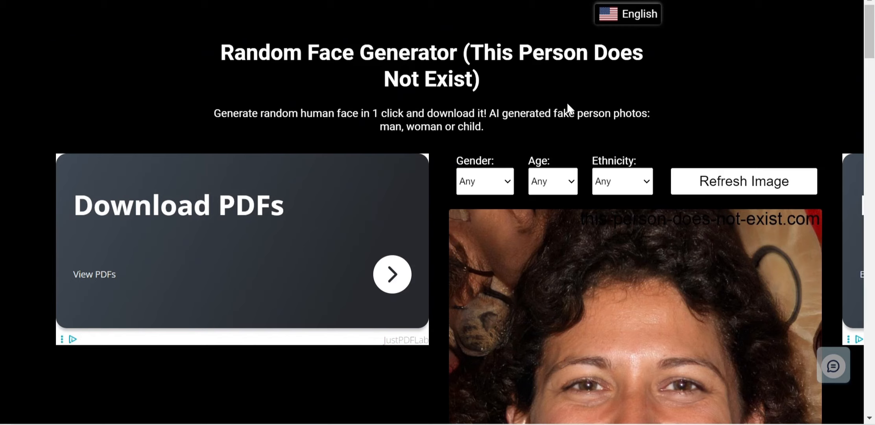
Set the face filters to Female, 26-35 years old and Black, then generate a face.
{"action": "left_click", "coordinate": [507, 181]}
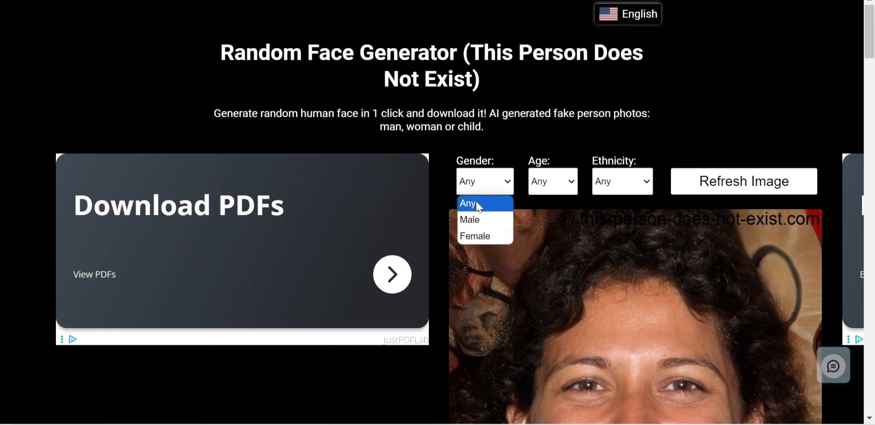
{"action": "left_click", "coordinate": [488, 236]}
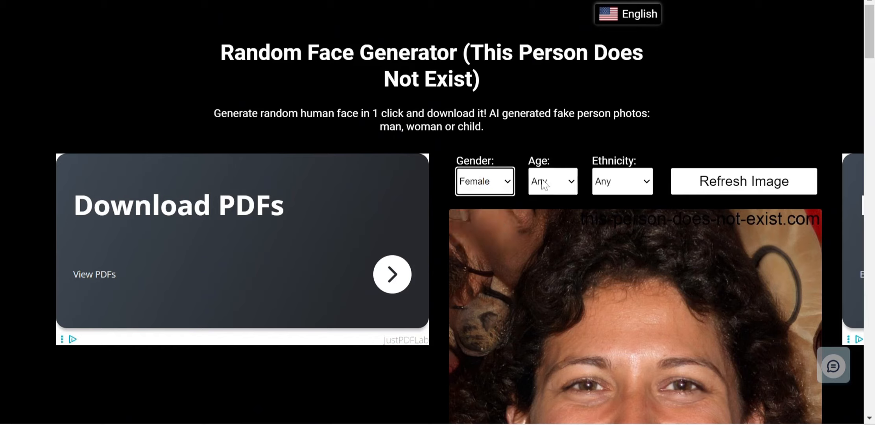
{"action": "left_click", "coordinate": [573, 183]}
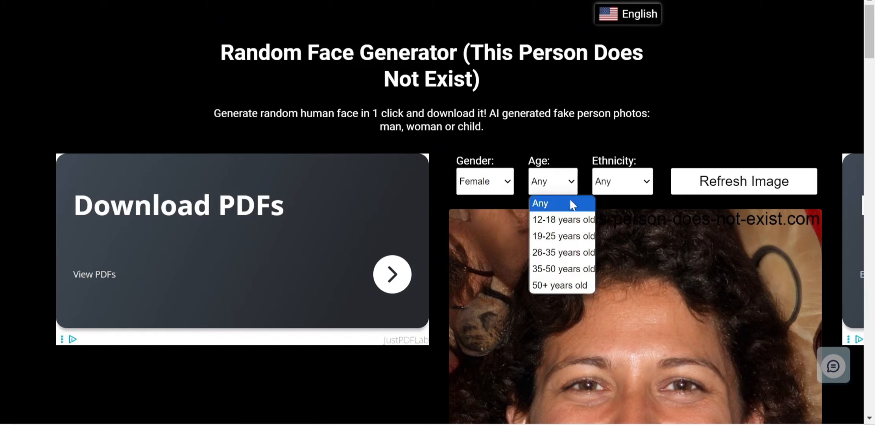
{"action": "left_click", "coordinate": [558, 250]}
{"action": "left_click", "coordinate": [629, 182]}
{"action": "left_click", "coordinate": [611, 232]}
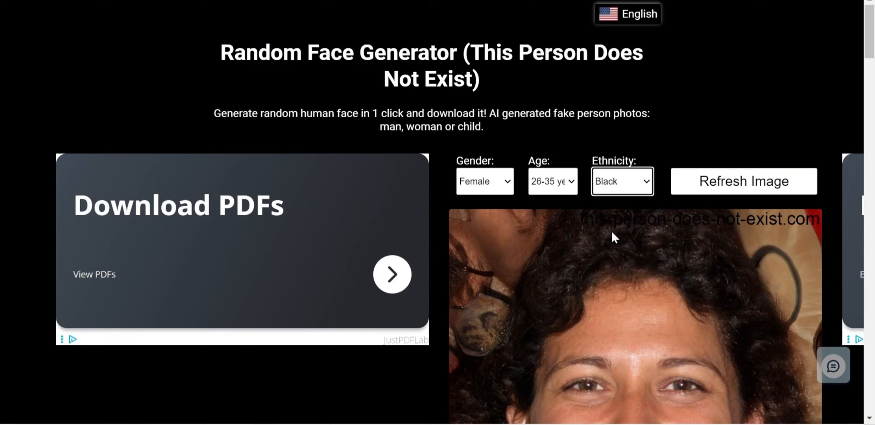
{"action": "left_click", "coordinate": [727, 191]}
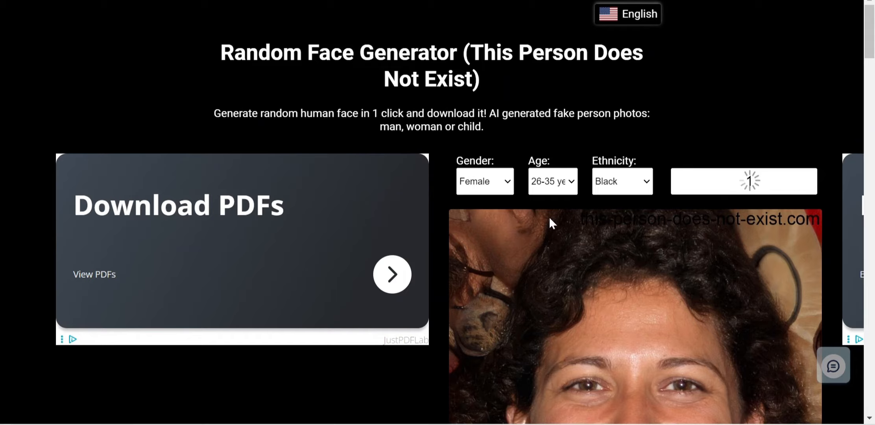
{"action": "scroll", "coordinate": [550, 218], "scroll_direction": "down", "scroll_amount": 2}
{"action": "scroll", "coordinate": [549, 222], "scroll_direction": "down", "scroll_amount": 4}
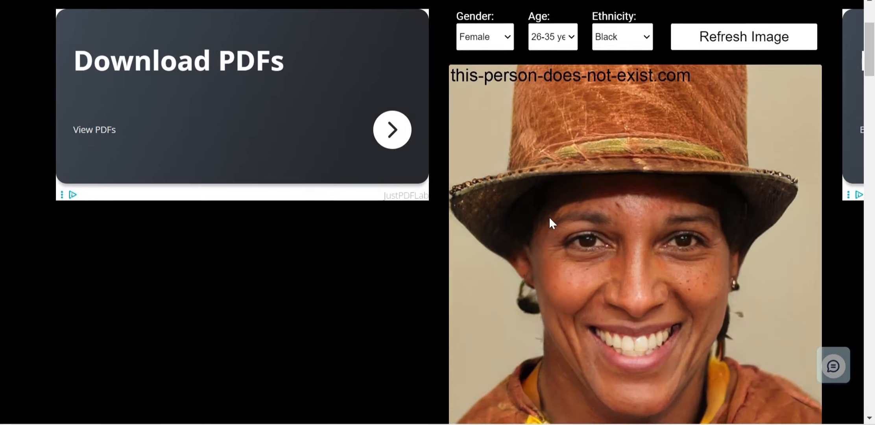
{"action": "scroll", "coordinate": [550, 219], "scroll_direction": "down", "scroll_amount": 3}
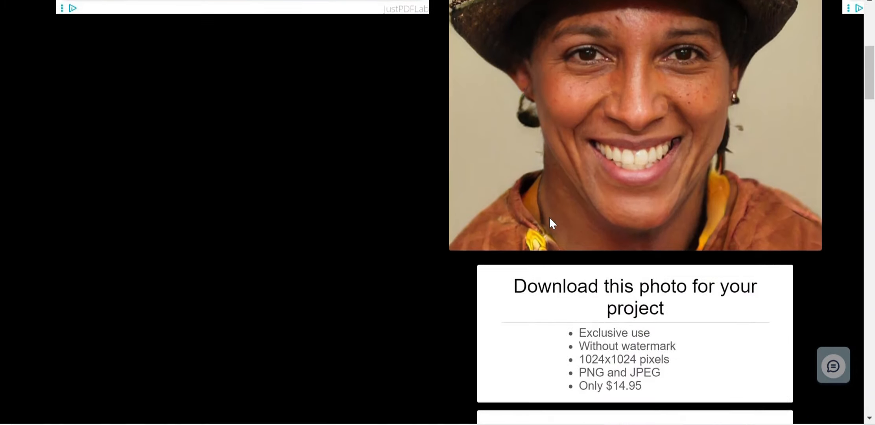
{"action": "scroll", "coordinate": [550, 219], "scroll_direction": "up", "scroll_amount": 4}
{"action": "scroll", "coordinate": [549, 219], "scroll_direction": "up", "scroll_amount": 2}
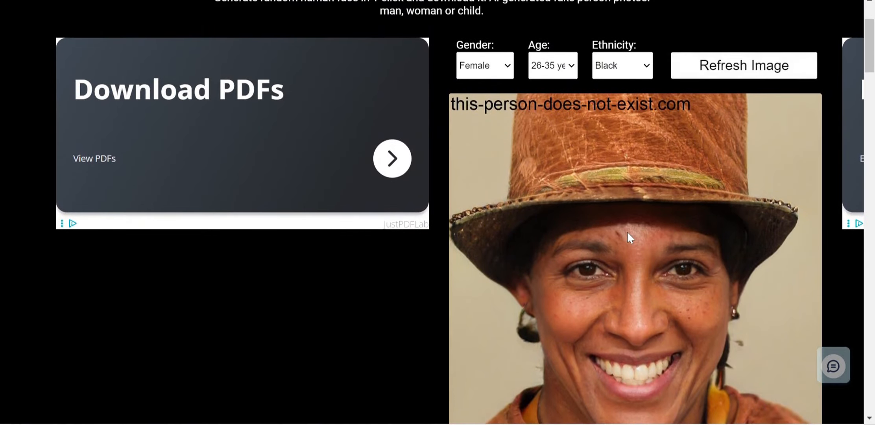
{"action": "scroll", "coordinate": [628, 233], "scroll_direction": "down", "scroll_amount": 2}
{"action": "scroll", "coordinate": [628, 232], "scroll_direction": "down", "scroll_amount": 2}
{"action": "scroll", "coordinate": [628, 232], "scroll_direction": "up", "scroll_amount": 5}
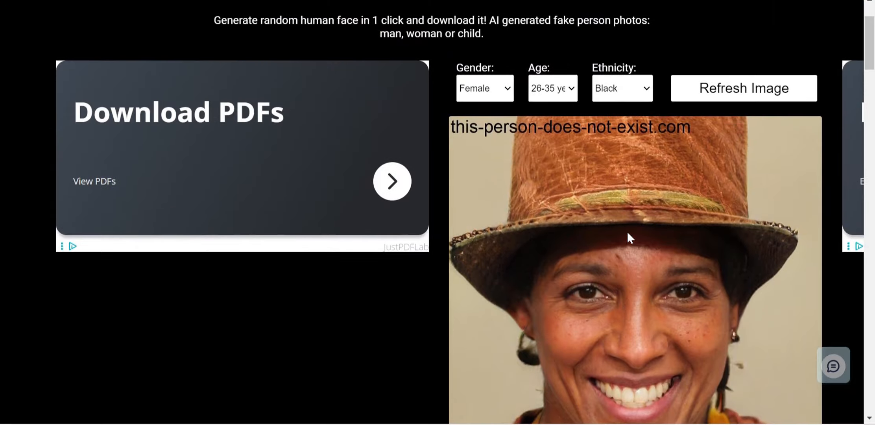
Generate another matching face and choose its free watermarked download.
{"action": "left_click", "coordinate": [756, 99]}
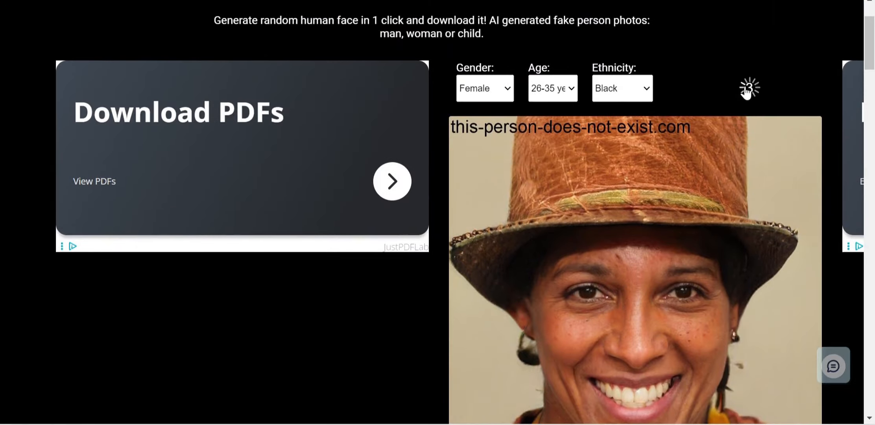
{"action": "scroll", "coordinate": [746, 91], "scroll_direction": "down", "scroll_amount": 1}
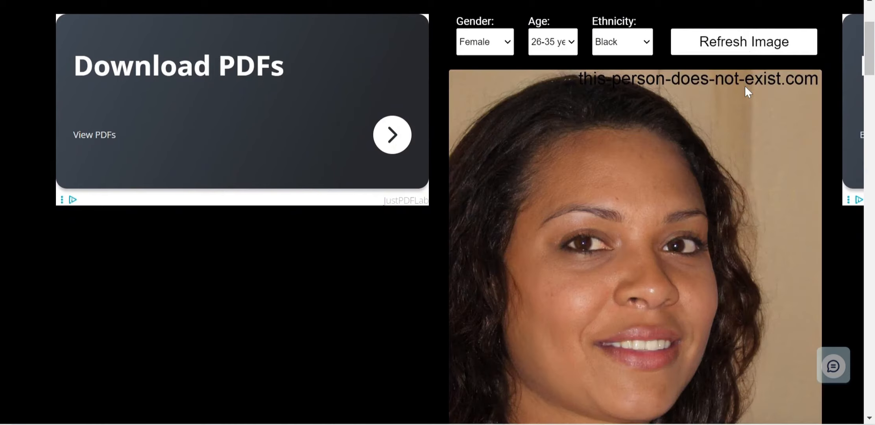
{"action": "scroll", "coordinate": [668, 197], "scroll_direction": "up", "scroll_amount": 1}
{"action": "scroll", "coordinate": [668, 197], "scroll_direction": "down", "scroll_amount": 2}
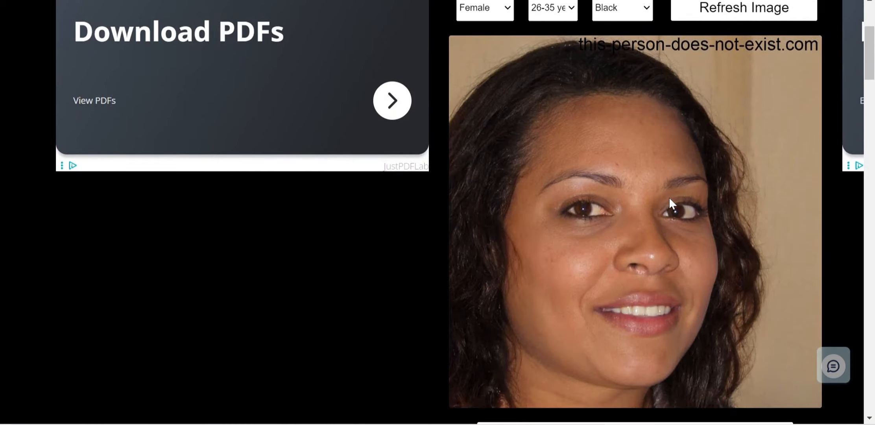
{"action": "scroll", "coordinate": [668, 197], "scroll_direction": "up", "scroll_amount": 1}
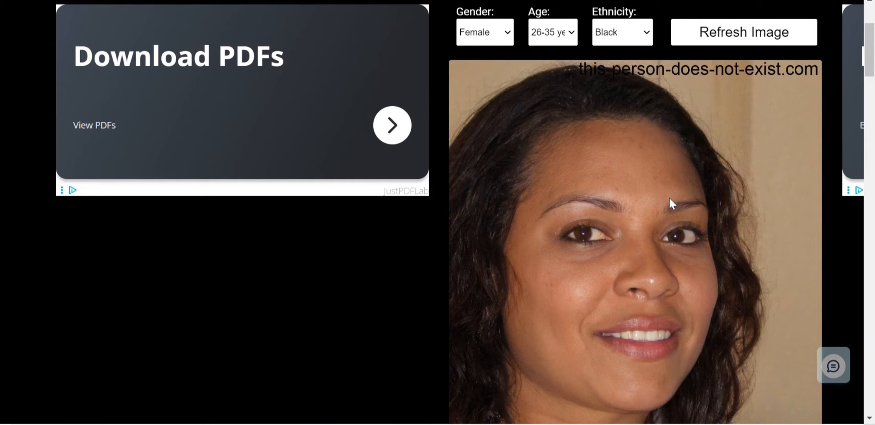
{"action": "scroll", "coordinate": [669, 199], "scroll_direction": "up", "scroll_amount": 1}
{"action": "scroll", "coordinate": [670, 199], "scroll_direction": "down", "scroll_amount": 2}
{"action": "scroll", "coordinate": [670, 203], "scroll_direction": "down", "scroll_amount": 2}
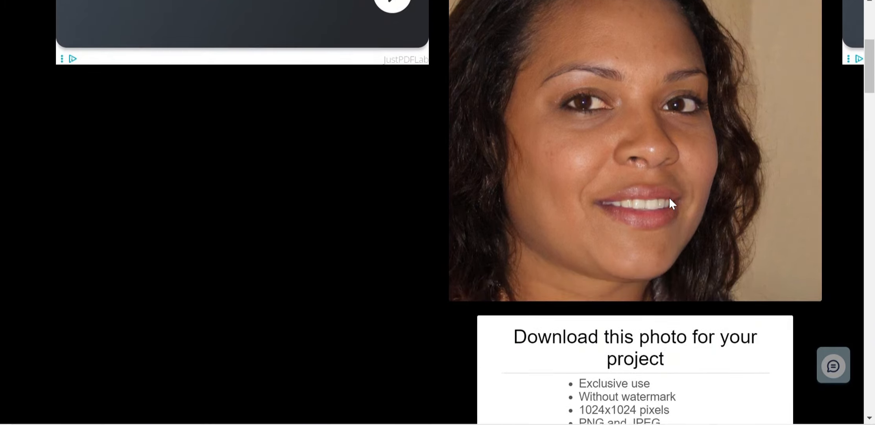
{"action": "scroll", "coordinate": [670, 203], "scroll_direction": "down", "scroll_amount": 1}
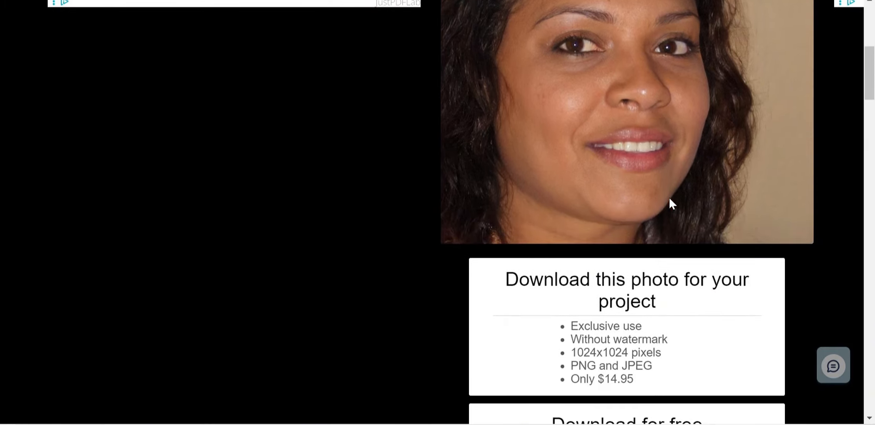
{"action": "scroll", "coordinate": [670, 201], "scroll_direction": "down", "scroll_amount": 2}
{"action": "scroll", "coordinate": [670, 203], "scroll_direction": "down", "scroll_amount": 2}
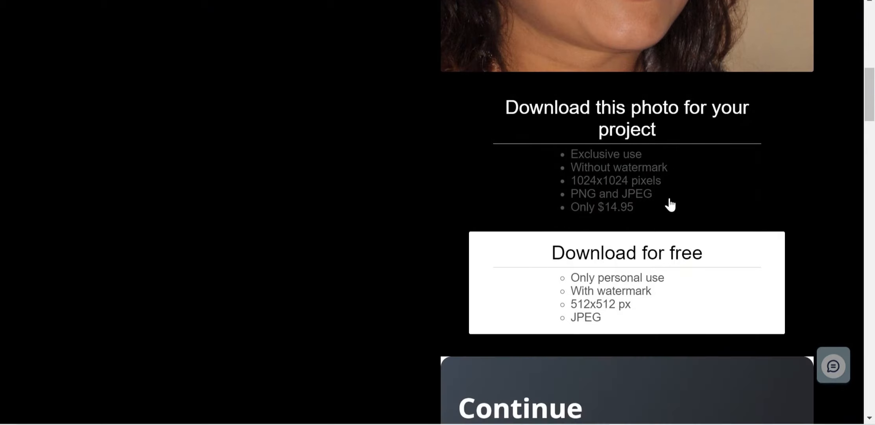
{"action": "left_click", "coordinate": [621, 254]}
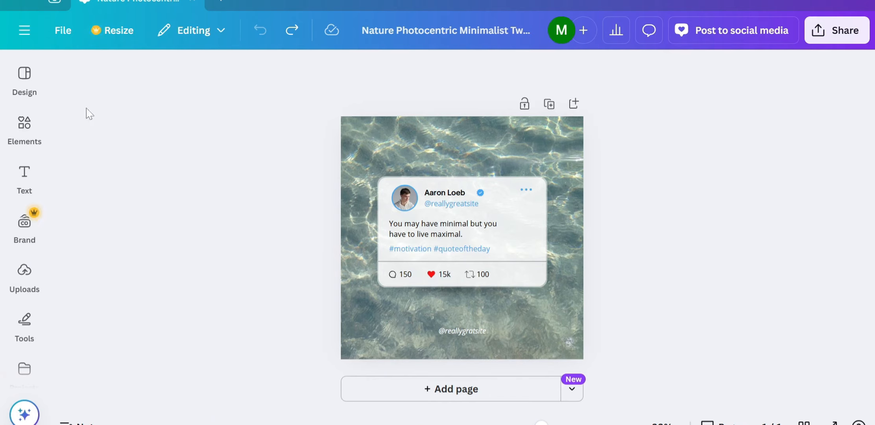
Add the uploaded face photo, shrink it to avatar size and fit it into the round profile spot.
{"action": "left_click", "coordinate": [27, 77]}
{"action": "left_click", "coordinate": [302, 173]}
{"action": "left_click", "coordinate": [24, 271]}
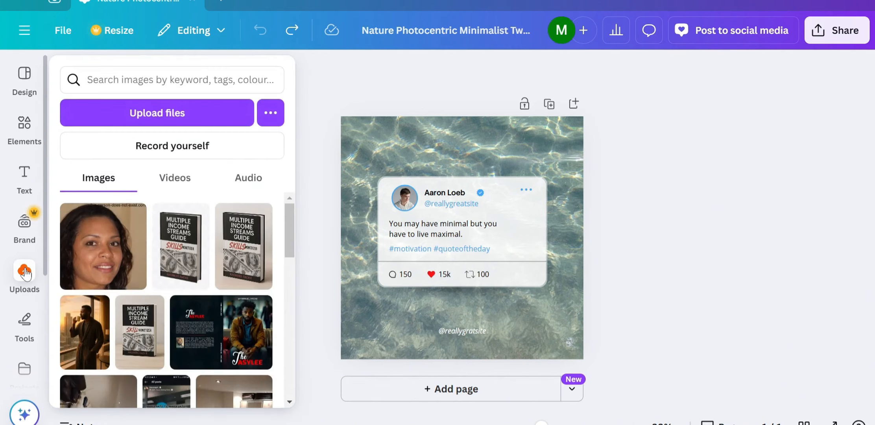
{"action": "left_click", "coordinate": [101, 248]}
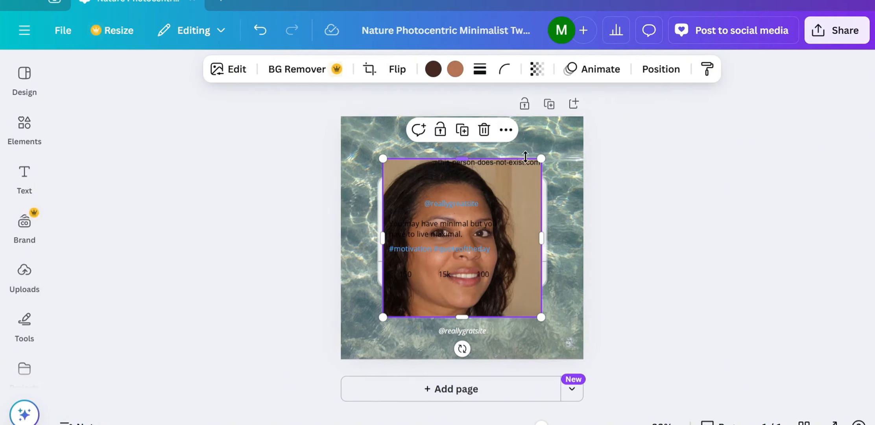
{"action": "left_click_drag", "start_coordinate": [540, 157], "coordinate": [471, 229]}
{"action": "left_click_drag", "start_coordinate": [472, 317], "coordinate": [418, 264]}
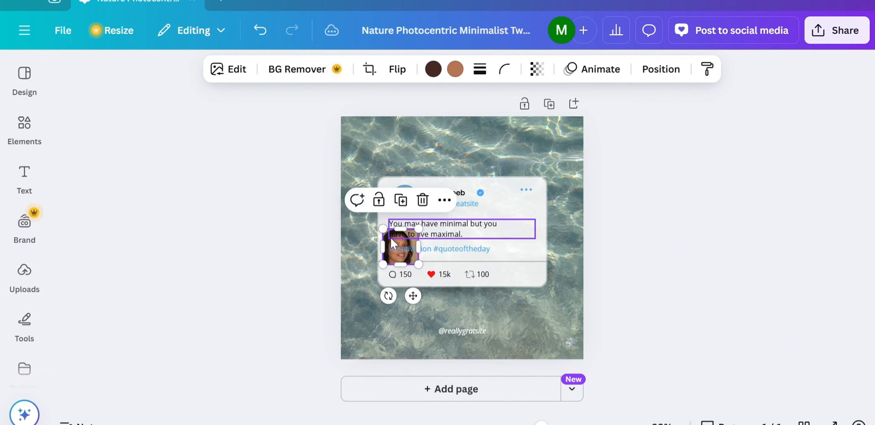
{"action": "left_click_drag", "start_coordinate": [390, 236], "coordinate": [407, 196]}
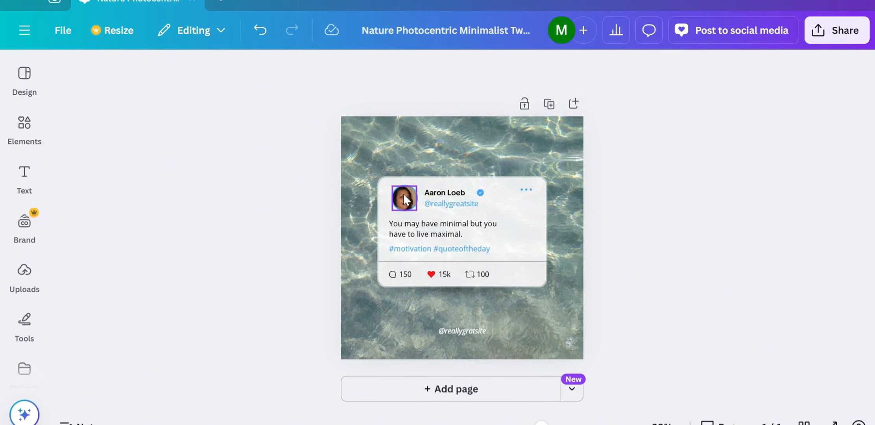
{"action": "left_click", "coordinate": [404, 199]}
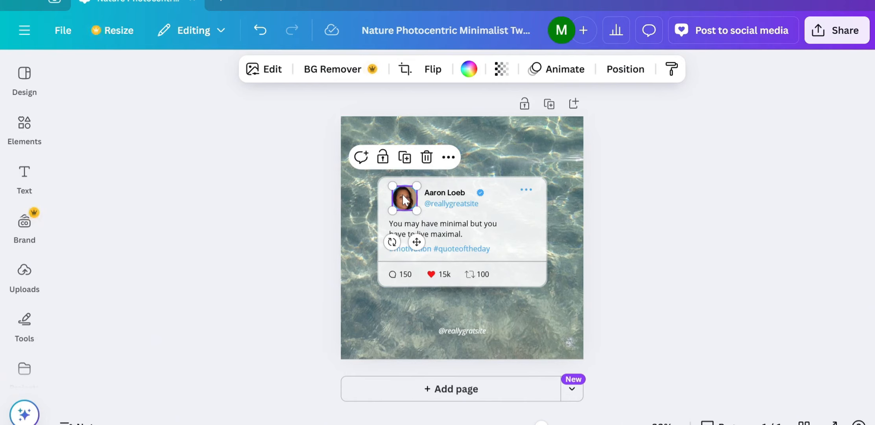
{"action": "left_click_drag", "start_coordinate": [405, 199], "coordinate": [403, 195]}
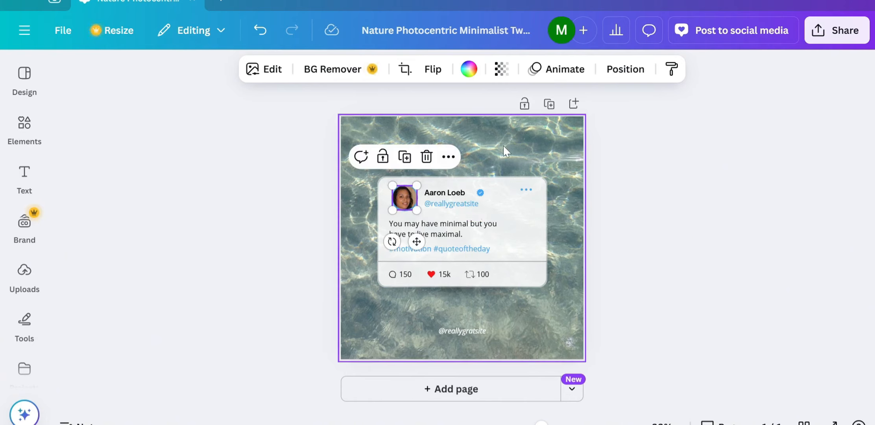
{"action": "left_click", "coordinate": [503, 144]}
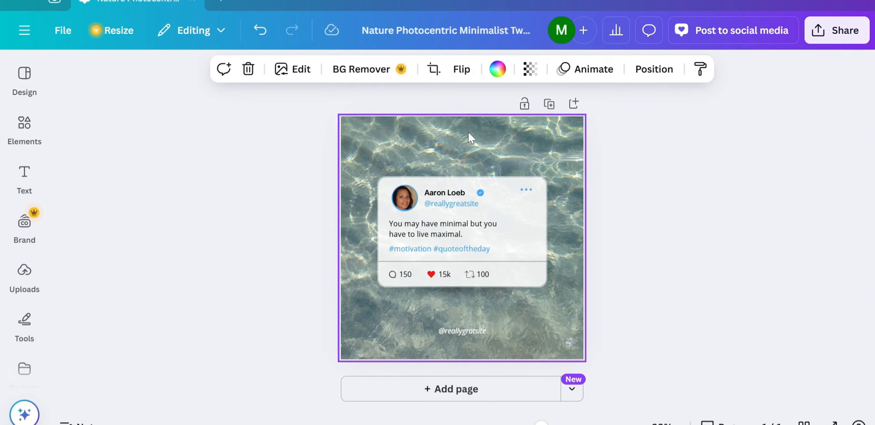
Rename the author to 'Ngozie-Adichie_Stone' and move the verification badge beside the new name.
{"action": "left_click", "coordinate": [468, 192]}
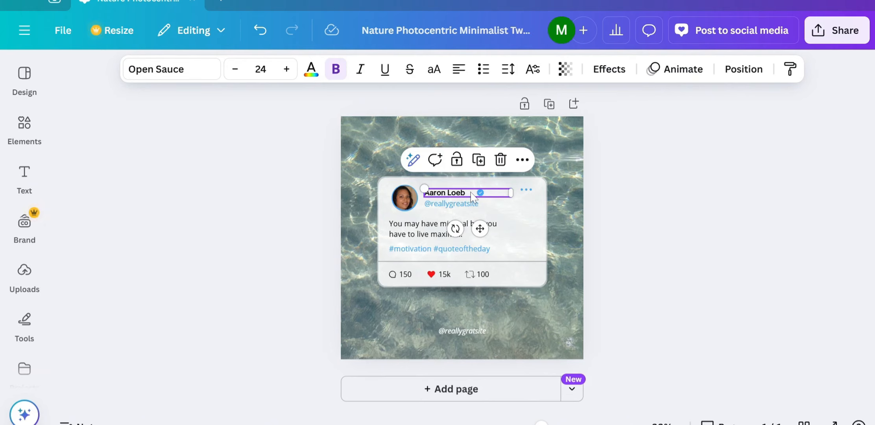
{"action": "double_click", "coordinate": [471, 194]}
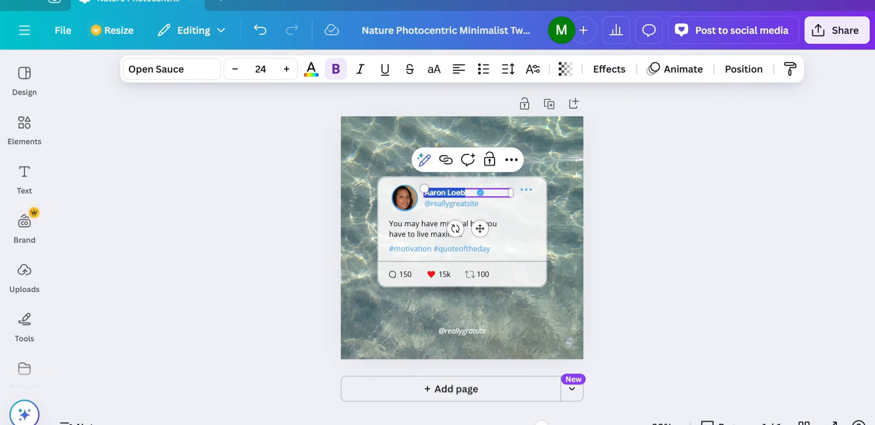
{"action": "type", "text": "N"}
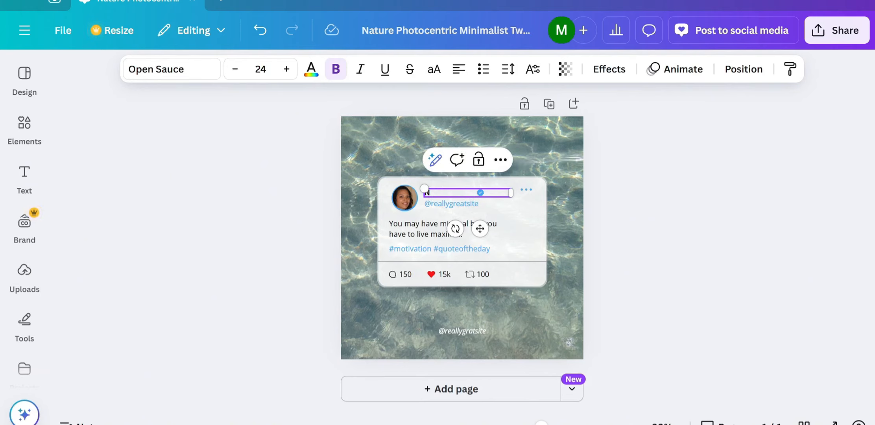
{"action": "type", "text": "gozie-Adichie"}
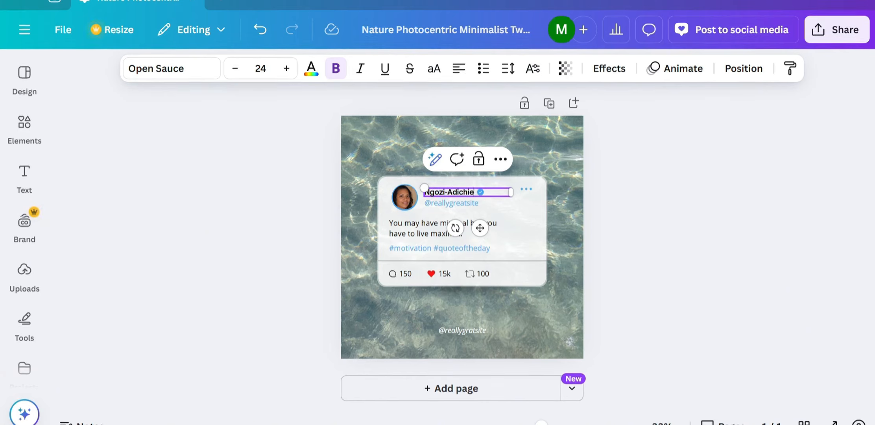
{"action": "type", "text": "_Stone"}
{"action": "mouse_move", "coordinate": [510, 192]}
{"action": "left_mouse_down"}
{"action": "mouse_move", "coordinate": [499, 190]}
{"action": "mouse_move", "coordinate": [511, 192]}
{"action": "left_mouse_up"}
{"action": "left_click", "coordinate": [526, 216]}
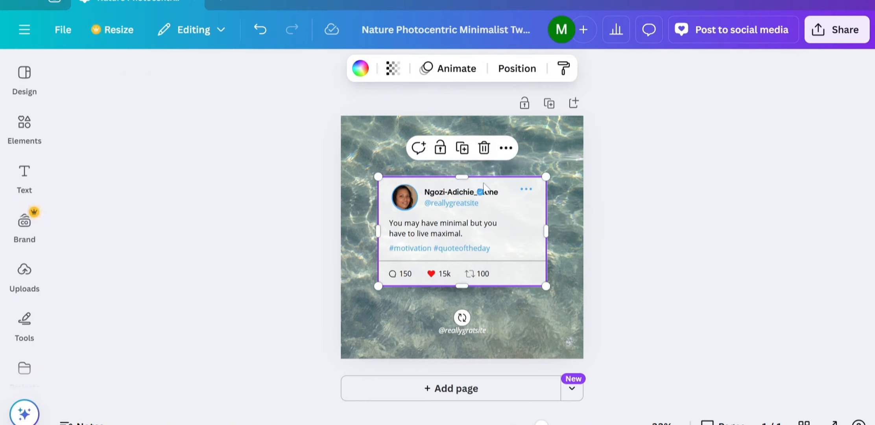
{"action": "left_click", "coordinate": [477, 190]}
{"action": "left_click_drag", "start_coordinate": [478, 190], "coordinate": [504, 193]}
{"action": "left_click", "coordinate": [503, 205]}
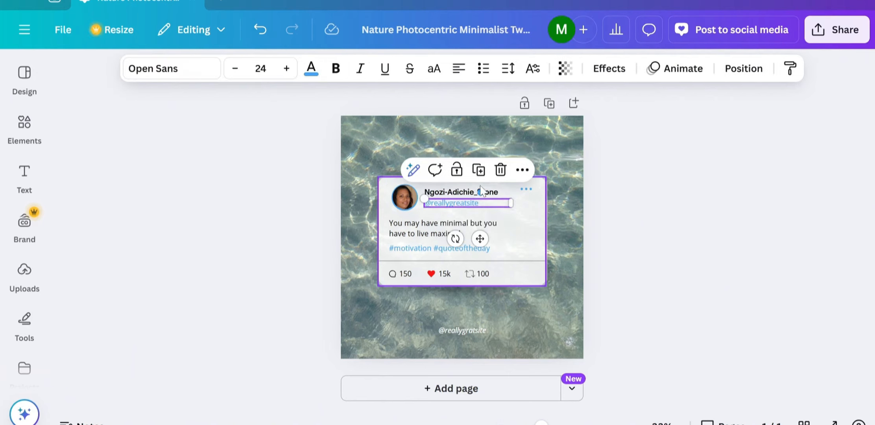
{"action": "left_click_drag", "start_coordinate": [480, 193], "coordinate": [505, 190]}
{"action": "left_click", "coordinate": [527, 203]}
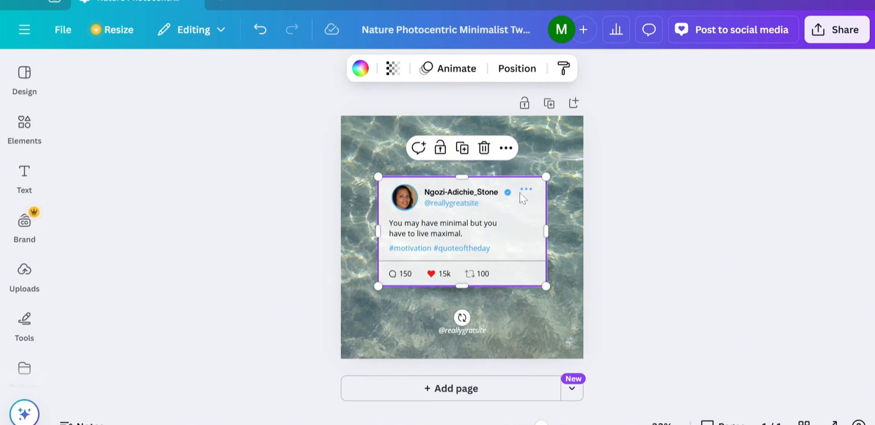
{"action": "left_click", "coordinate": [477, 208]}
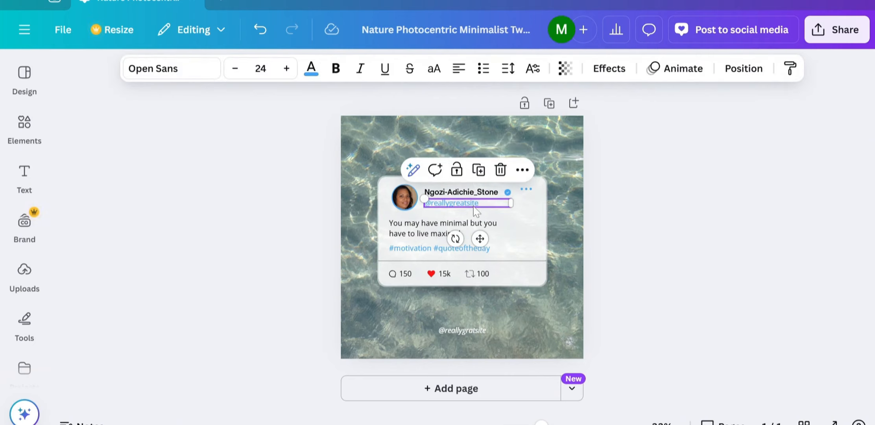
{"action": "key", "text": "Return"}
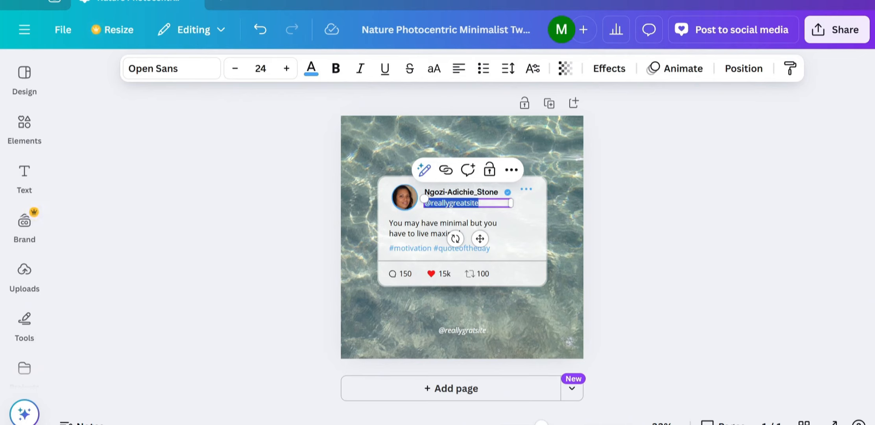
{"action": "key", "text": "BackSpace"}
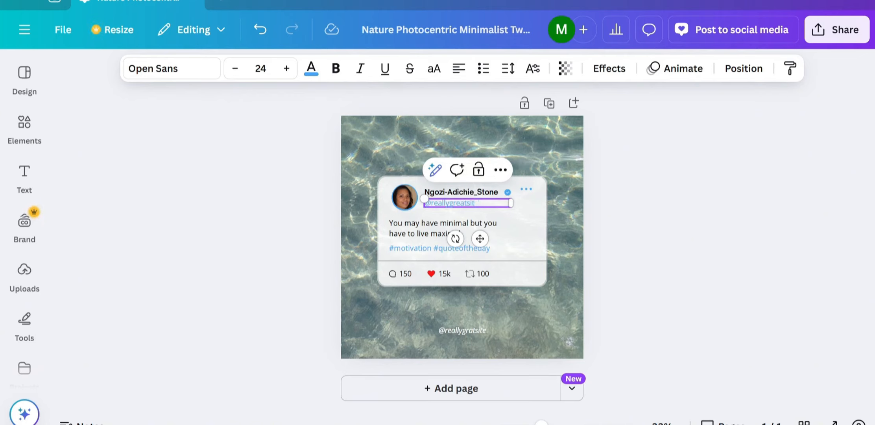
{"action": "key", "text": "BackSpace"}
{"action": "key", "text": "BackSpace"}
{"action": "key", "text": "BackSpace"}
{"action": "key", "text": "BackSpace"}
{"action": "key", "text": "BackSpace"}
{"action": "key", "text": "BackSpace"}
{"action": "key", "text": "BackSpace"}
{"action": "key", "text": "BackSpace"}
{"action": "key", "text": "BackSpace"}
{"action": "type", "text": "NgoziSstone"}
{"action": "left_click", "coordinate": [535, 230]}
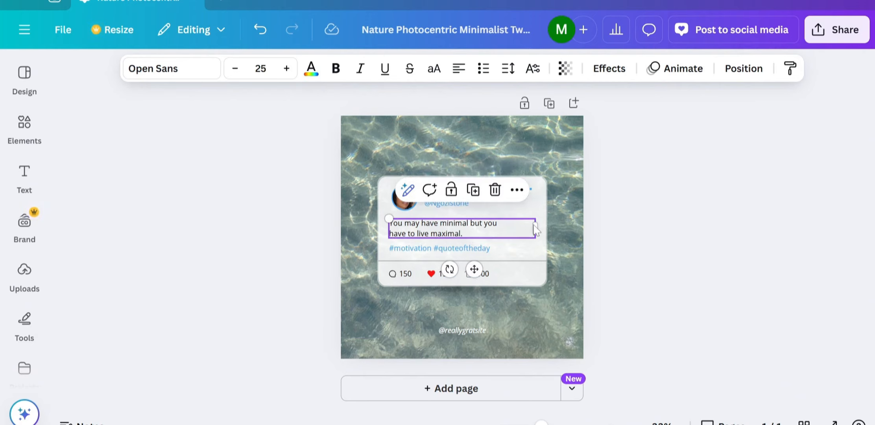
{"action": "left_click", "coordinate": [553, 155]}
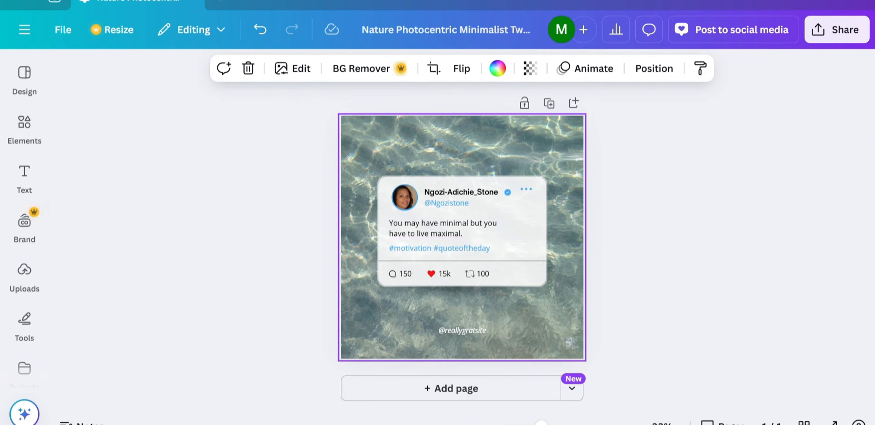
Back in Claude, ask for five short tweets for Ngozi's Twitter account.
{"action": "mouse_move", "coordinate": [512, 424]}
{"action": "left_click", "coordinate": [481, 392]}
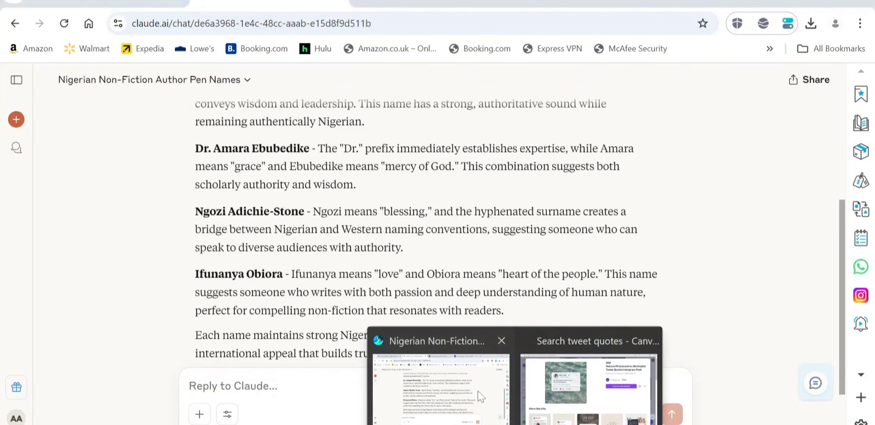
{"action": "scroll", "coordinate": [455, 242], "scroll_direction": "down", "scroll_amount": 2}
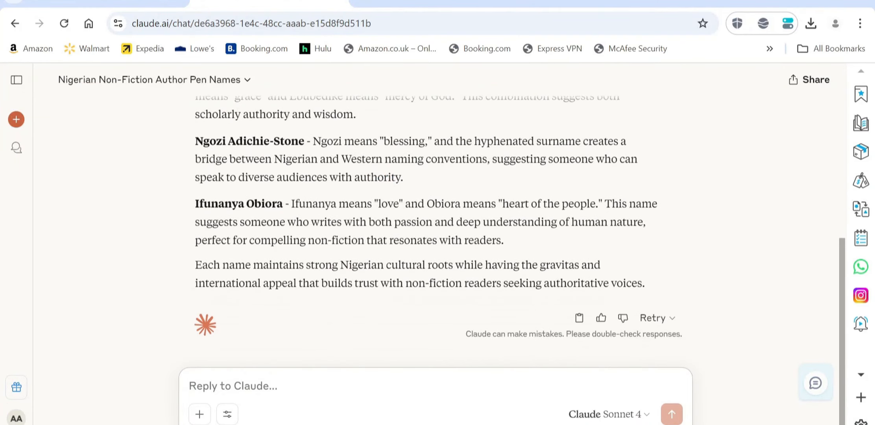
{"action": "scroll", "coordinate": [456, 245], "scroll_direction": "up", "scroll_amount": 1}
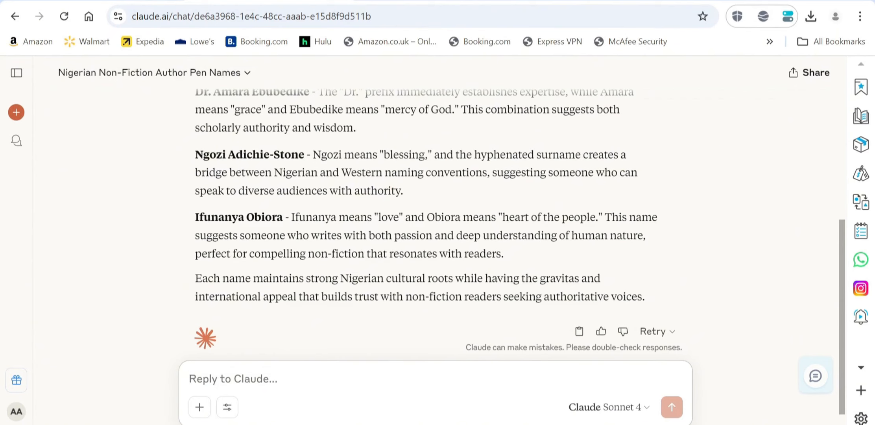
{"action": "type", "text": "t"}
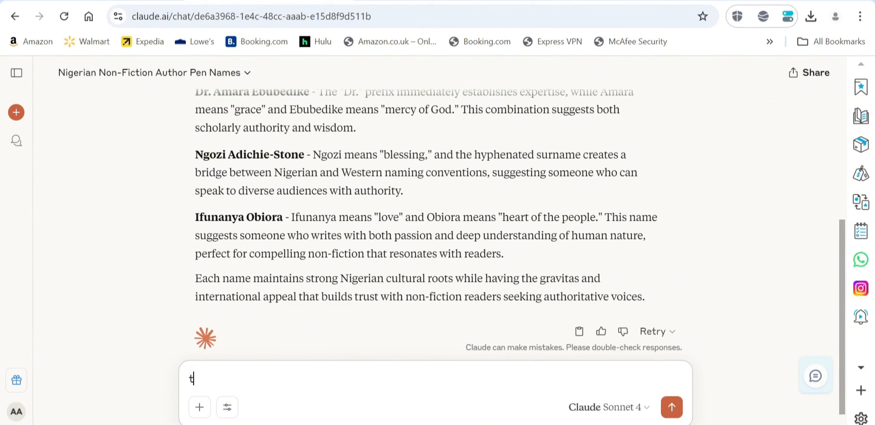
{"action": "type", "text": "hank you, now "}
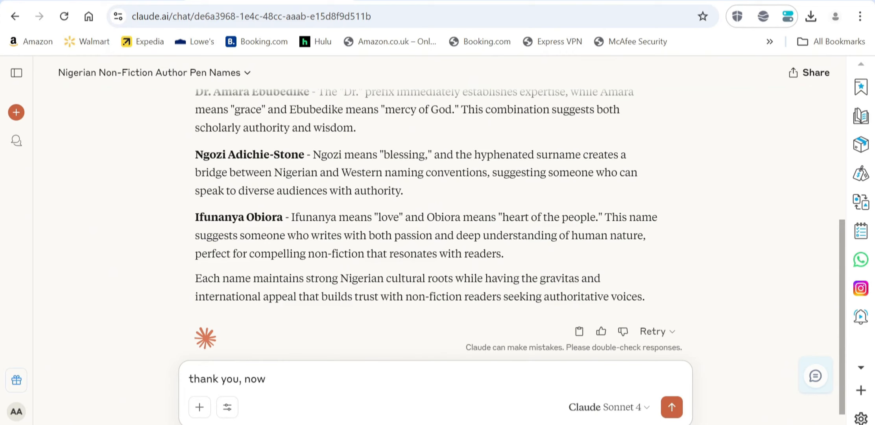
{"action": "type", "text": "create five sho"}
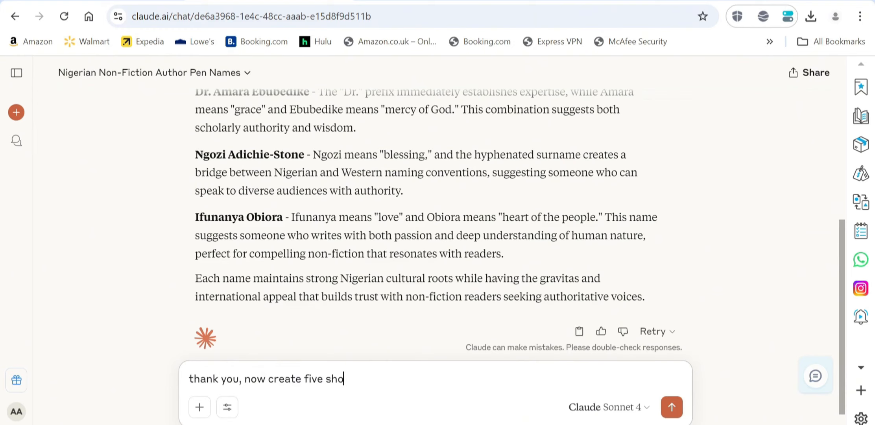
{"action": "type", "text": "rt tweets h"}
{"action": "key", "text": "BackSpace"}
{"action": "type", "text": "for"}
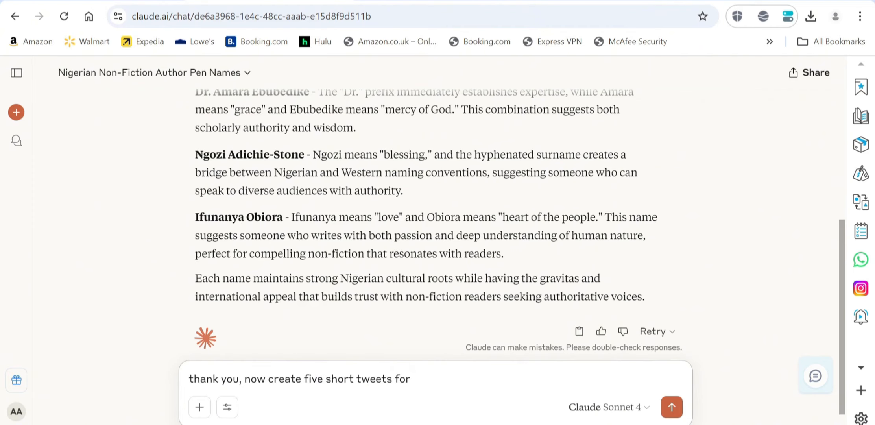
{"action": "type", "text": " Ngozi"}
{"action": "key", "text": "BackSpace"}
{"action": "type", "text": "'s t"}
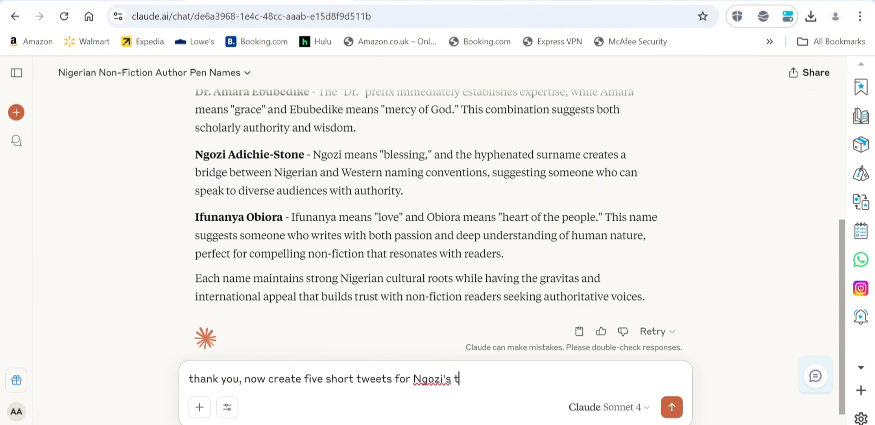
{"action": "type", "text": "weeter"}
{"action": "key", "text": "BackSpace"}
{"action": "key", "text": "BackSpace"}
{"action": "key", "text": "BackSpace"}
{"action": "key", "text": "BackSpace"}
{"action": "key", "text": "BackSpace"}
{"action": "key", "text": "BackSpace"}
{"action": "type", "text": "itte"}
{"action": "type", "text": "r"}
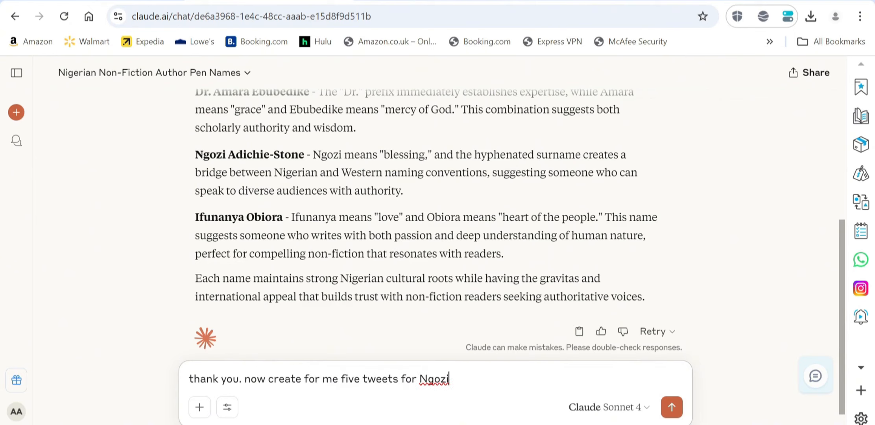
{"action": "type", "text": "'s t"}
{"action": "type", "text": "witter "}
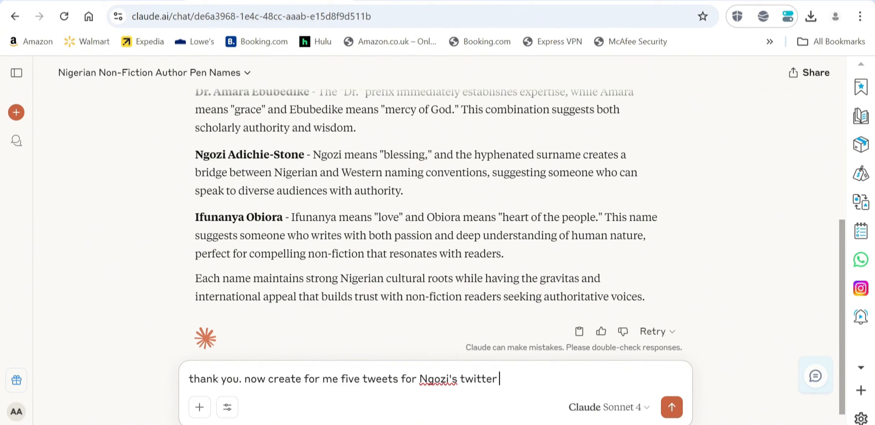
{"action": "type", "text": "acc"}
{"action": "key", "text": "BackSpace"}
{"action": "key", "text": "BackSpace"}
{"action": "key", "text": "BackSpace"}
{"action": "type", "text": "han"}
{"action": "key", "text": "BackSpace"}
{"action": "key", "text": "BackSpace"}
{"action": "key", "text": "BackSpace"}
{"action": "key", "text": "BackSpace"}
{"action": "key", "text": "BackSpace"}
{"action": "key", "text": "BackSpace"}
{"action": "key", "text": "BackSpace"}
{"action": "key", "text": "BackSpace"}
{"action": "key", "text": "BackSpace"}
{"action": "key", "text": "BackSpace"}
{"action": "key", "text": "BackSpace"}
{"action": "key", "text": "BackSpace"}
{"action": "key", "text": "BackSpace"}
{"action": "key", "text": "BackSpace"}
{"action": "key", "text": "Return"}
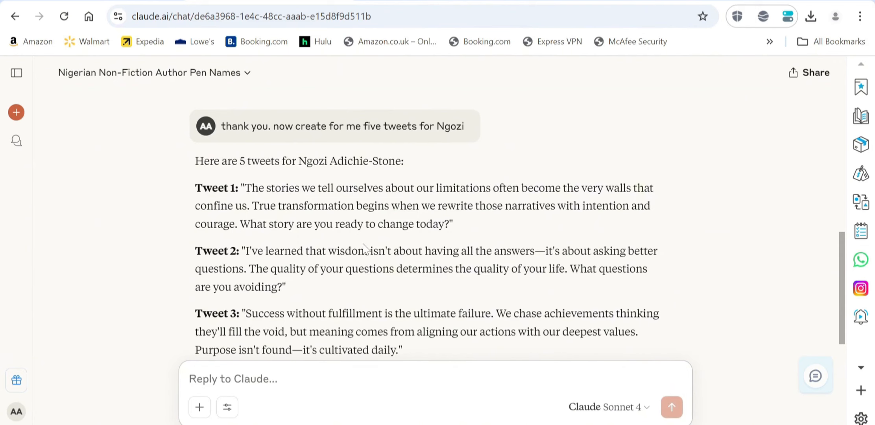
{"action": "scroll", "coordinate": [363, 248], "scroll_direction": "down", "scroll_amount": 3}
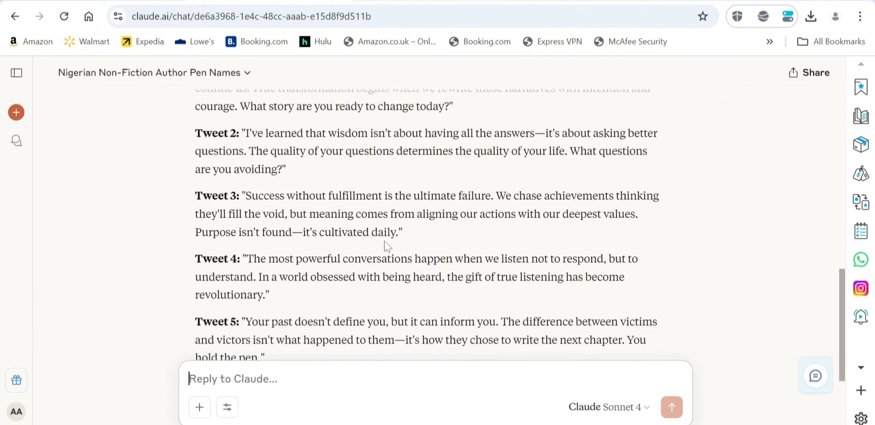
{"action": "scroll", "coordinate": [390, 247], "scroll_direction": "down", "scroll_amount": 2}
{"action": "scroll", "coordinate": [389, 247], "scroll_direction": "down", "scroll_amount": 3}
{"action": "scroll", "coordinate": [389, 247], "scroll_direction": "up", "scroll_amount": 3}
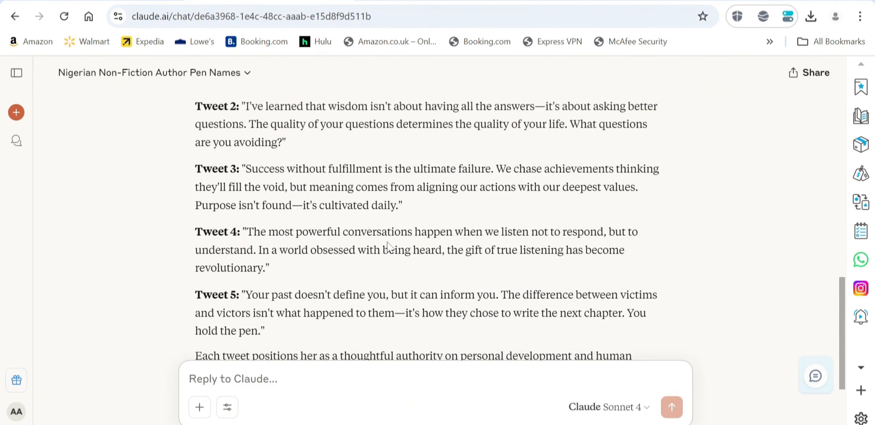
{"action": "scroll", "coordinate": [388, 246], "scroll_direction": "down", "scroll_amount": 2}
{"action": "scroll", "coordinate": [388, 245], "scroll_direction": "up", "scroll_amount": 3}
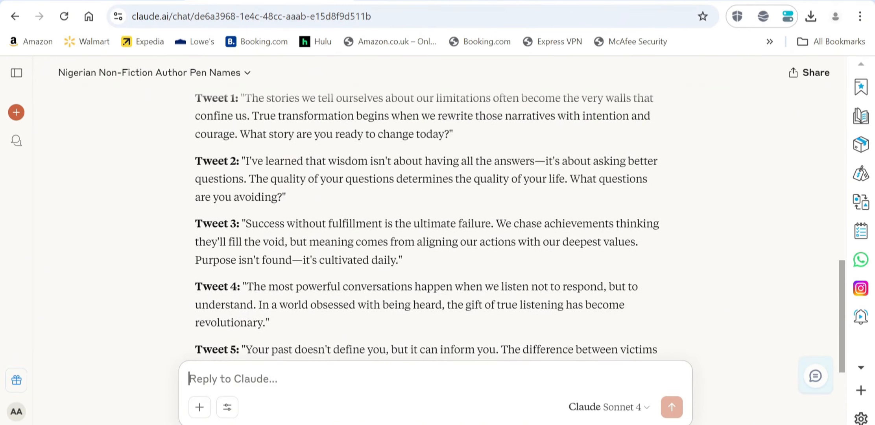
{"action": "scroll", "coordinate": [388, 246], "scroll_direction": "up", "scroll_amount": 2}
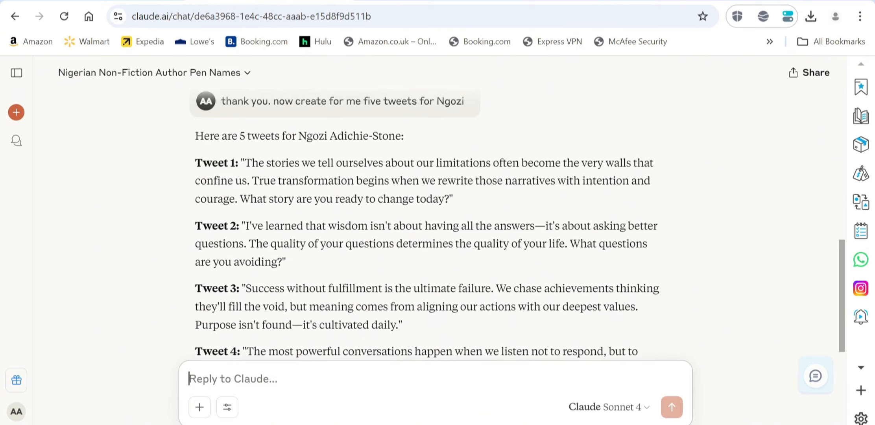
{"action": "scroll", "coordinate": [389, 247], "scroll_direction": "down", "scroll_amount": 5}
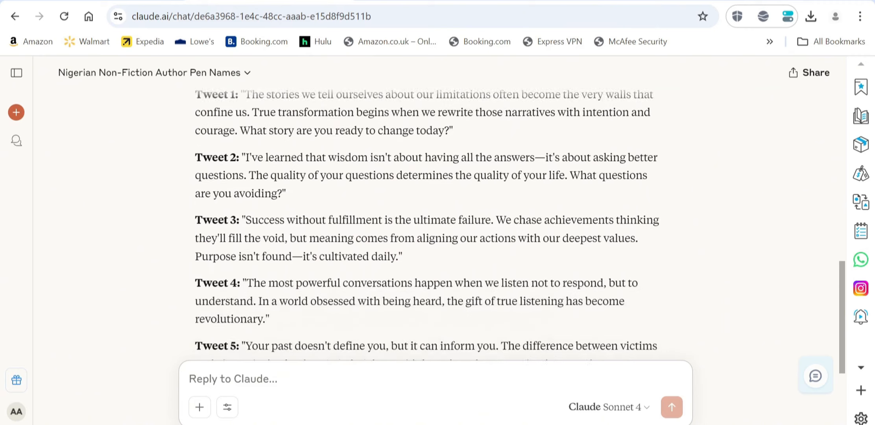
{"action": "scroll", "coordinate": [389, 247], "scroll_direction": "up", "scroll_amount": 3}
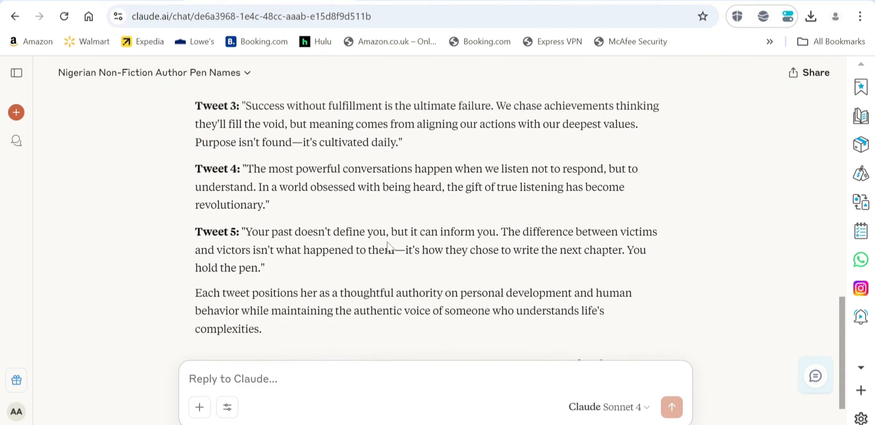
{"action": "scroll", "coordinate": [389, 247], "scroll_direction": "up", "scroll_amount": 2}
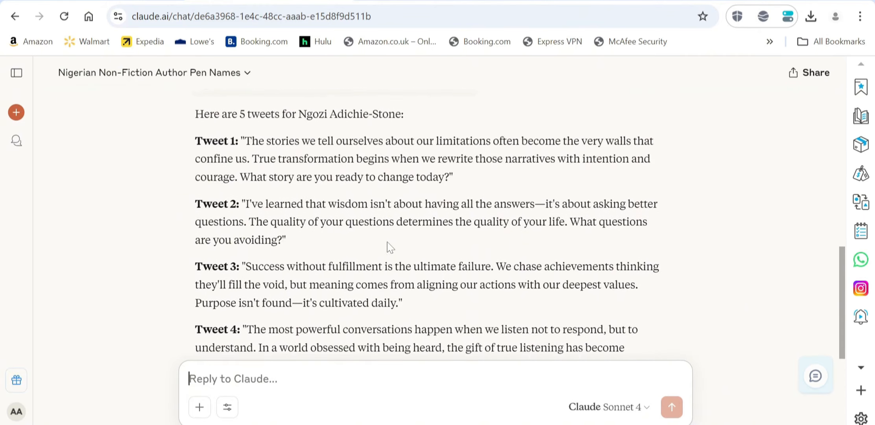
{"action": "scroll", "coordinate": [390, 247], "scroll_direction": "up", "scroll_amount": 3}
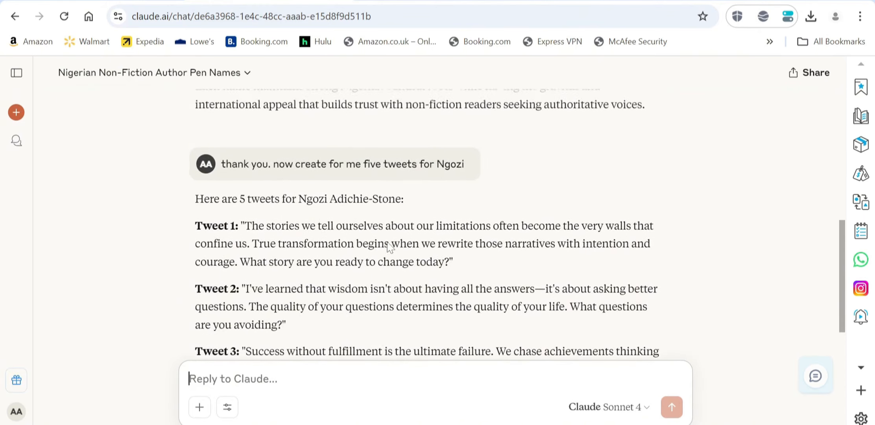
{"action": "scroll", "coordinate": [389, 247], "scroll_direction": "down", "scroll_amount": 1}
{"action": "scroll", "coordinate": [390, 247], "scroll_direction": "up", "scroll_amount": 1}
{"action": "scroll", "coordinate": [390, 247], "scroll_direction": "down", "scroll_amount": 2}
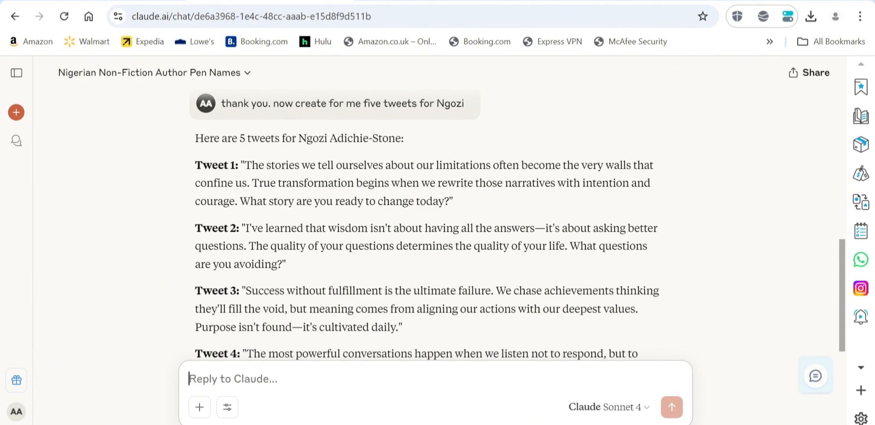
{"action": "scroll", "coordinate": [427, 221], "scroll_direction": "down", "scroll_amount": 6}
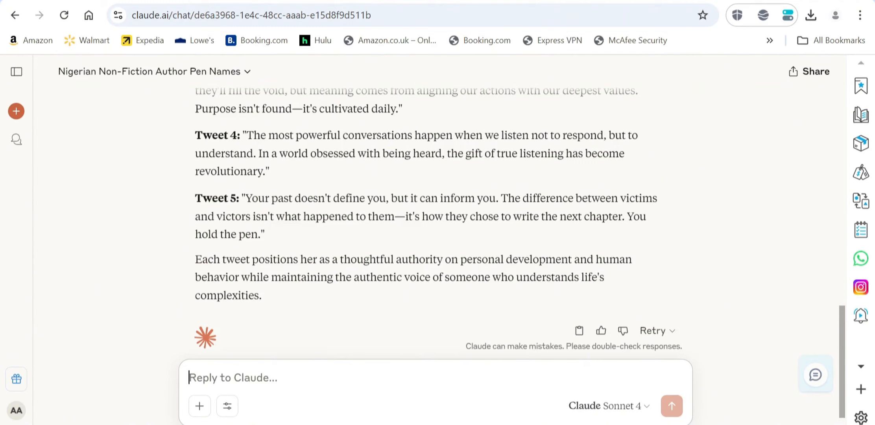
Send 'this is a lot, please compress the tweets' and review the five shorter versions.
{"action": "type", "text": "th"}
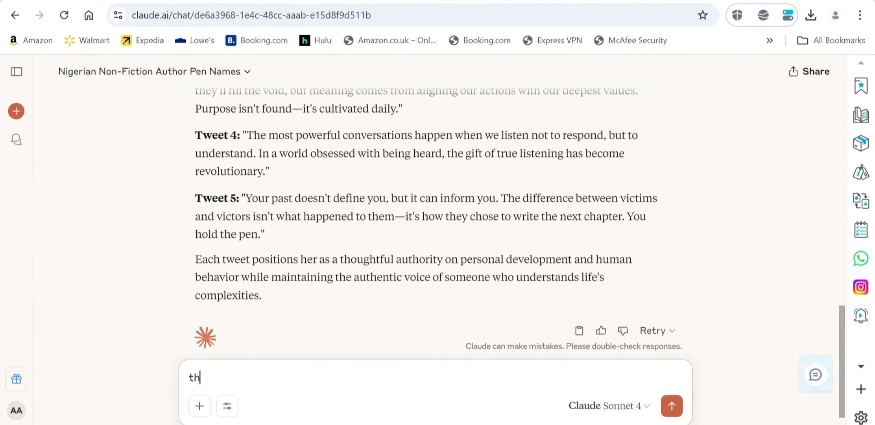
{"action": "type", "text": "ank you, but please"}
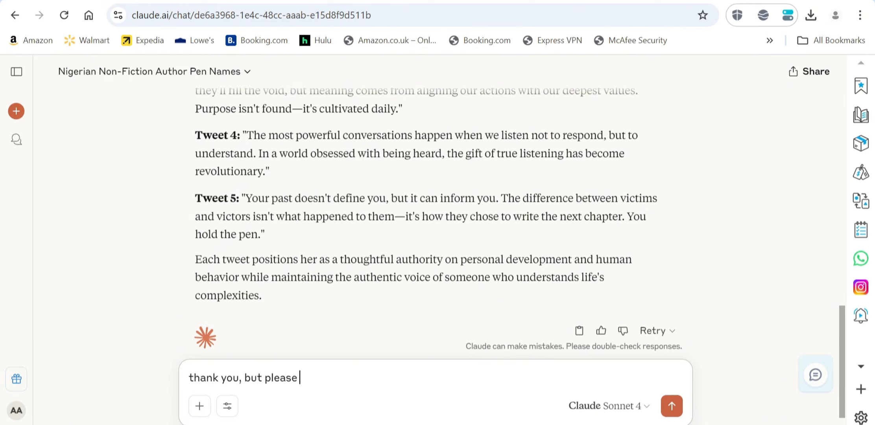
{"action": "type", "text": " compr"}
{"action": "key", "text": "BackSpace"}
{"action": "key", "text": "BackSpace"}
{"action": "key", "text": "BackSpace"}
{"action": "key", "text": "BackSpace"}
{"action": "key", "text": "BackSpace"}
{"action": "key", "text": "BackSpace"}
{"action": "key", "text": "BackSpace"}
{"action": "key", "text": "BackSpace"}
{"action": "key", "text": "BackSpace"}
{"action": "key", "text": "BackSpace"}
{"action": "key", "text": "BackSpace"}
{"action": "key", "text": "BackSpace"}
{"action": "key", "text": "BackSpace"}
{"action": "key", "text": "BackSpace"}
{"action": "key", "text": "BackSpace"}
{"action": "key", "text": "BackSpace"}
{"action": "key", "text": "BackSpace"}
{"action": "key", "text": "BackSpace"}
{"action": "key", "text": "BackSpace"}
{"action": "key", "text": "BackSpace"}
{"action": "key", "text": "BackSpace"}
{"action": "key", "text": "BackSpace"}
{"action": "key", "text": "BackSpace"}
{"action": "key", "text": "BackSpace"}
{"action": "key", "text": "BackSpace"}
{"action": "key", "text": "BackSpace"}
{"action": "key", "text": "BackSpace"}
{"action": "type", "text": "this is "}
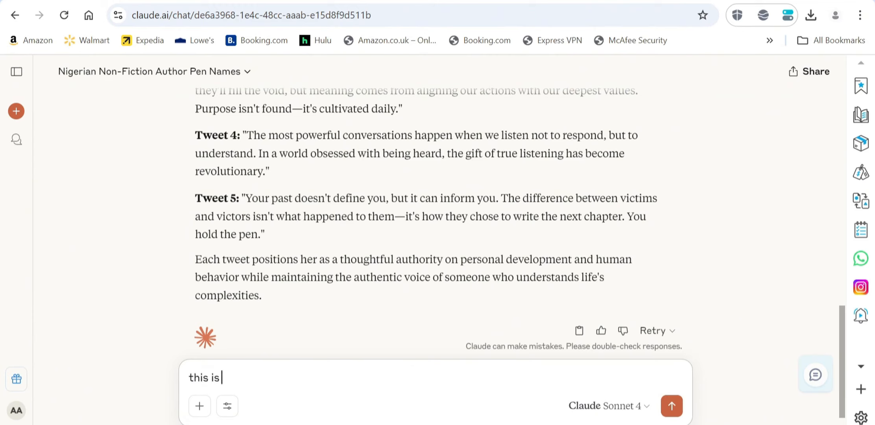
{"action": "type", "text": "a lot, please compress "}
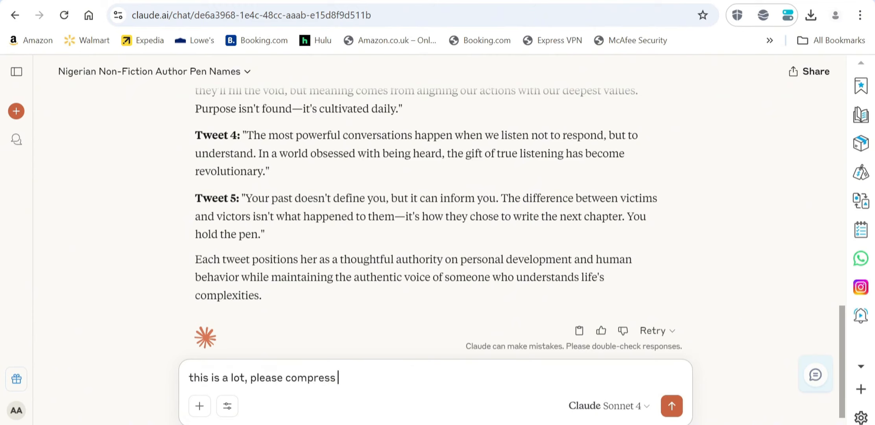
{"action": "type", "text": "the tweets"}
{"action": "key", "text": "Return"}
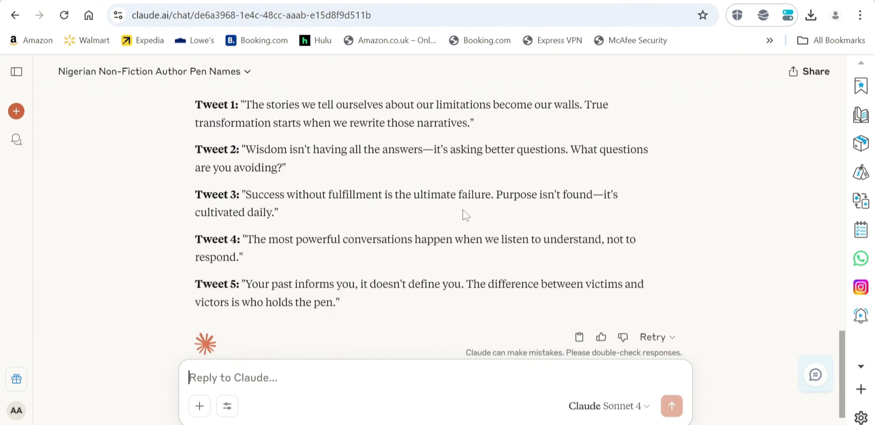
{"action": "scroll", "coordinate": [561, 203], "scroll_direction": "down", "scroll_amount": 1}
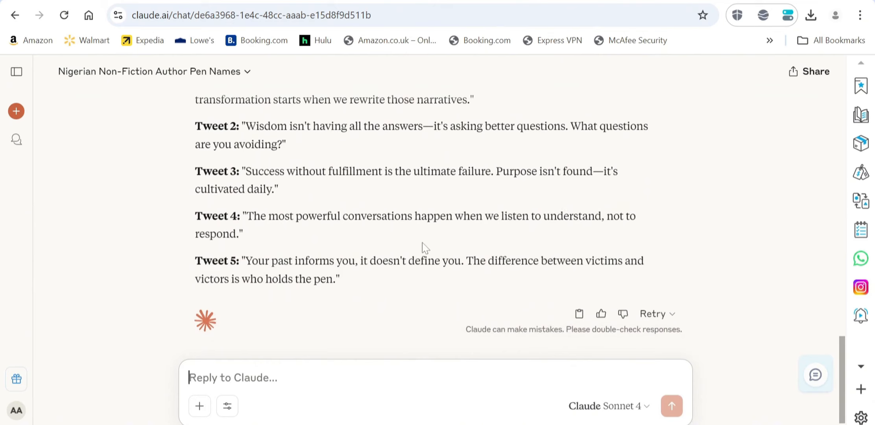
{"action": "scroll", "coordinate": [423, 243], "scroll_direction": "down", "scroll_amount": 1}
{"action": "scroll", "coordinate": [455, 254], "scroll_direction": "up", "scroll_amount": 3}
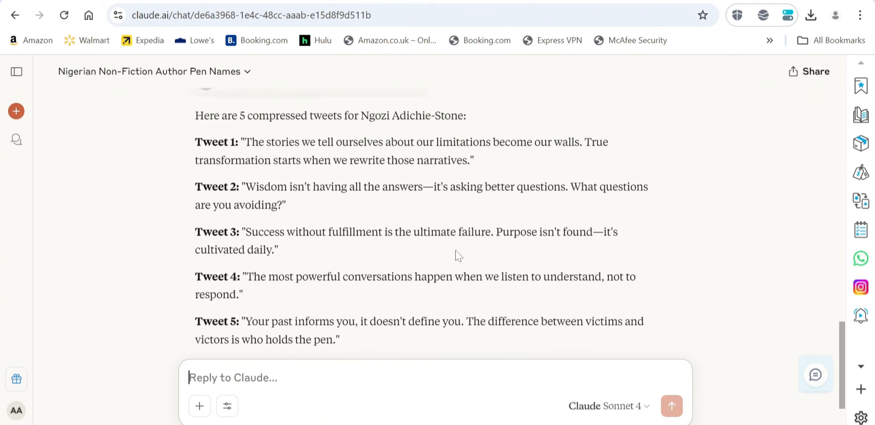
{"action": "scroll", "coordinate": [455, 254], "scroll_direction": "down", "scroll_amount": 3}
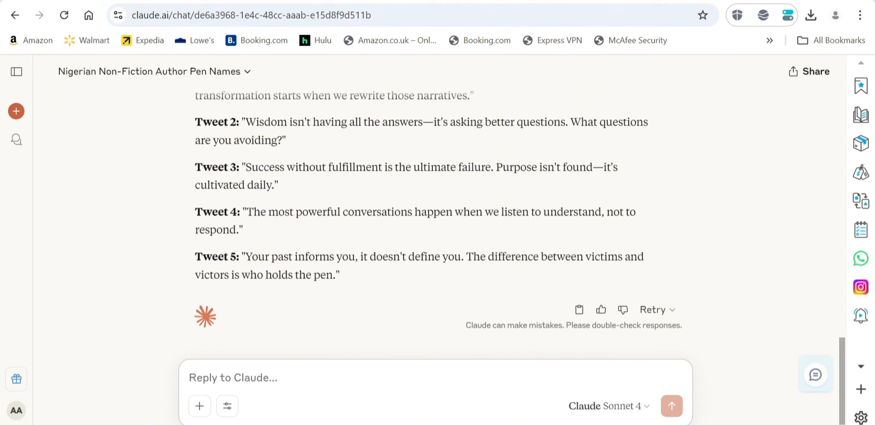
{"action": "scroll", "coordinate": [432, 208], "scroll_direction": "up", "scroll_amount": 7}
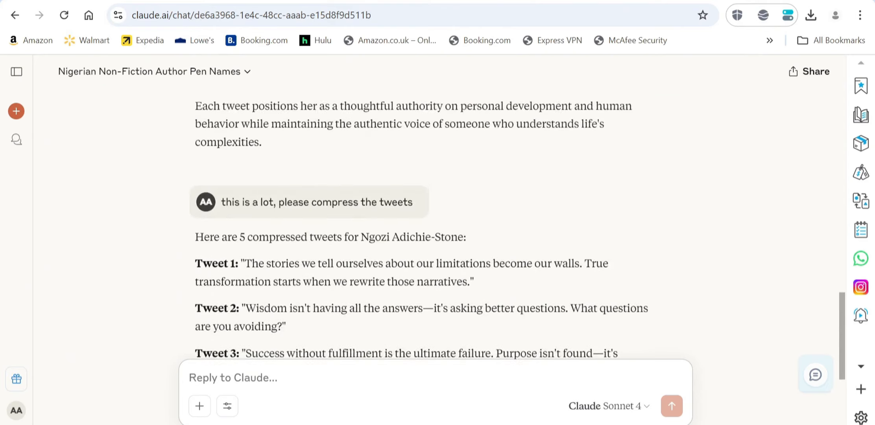
{"action": "scroll", "coordinate": [331, 239], "scroll_direction": "up", "scroll_amount": 14}
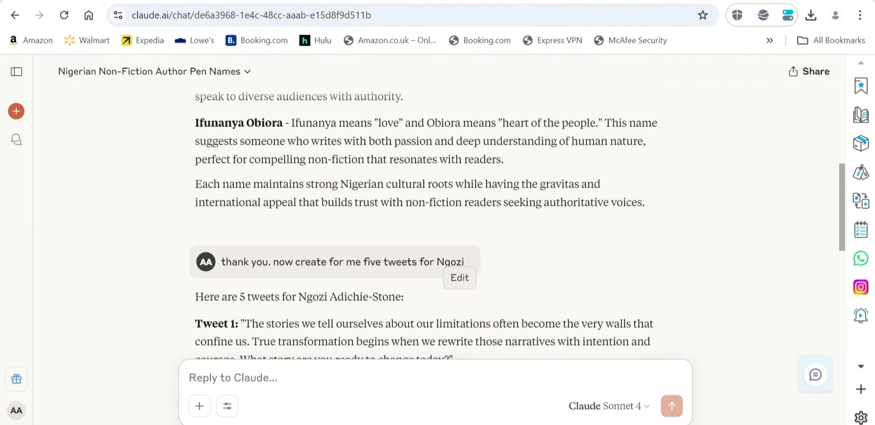
Edit the earlier request to ask for five tweets projecting Ngozi as a respectable author, and resubmit.
{"action": "left_click", "coordinate": [460, 279]}
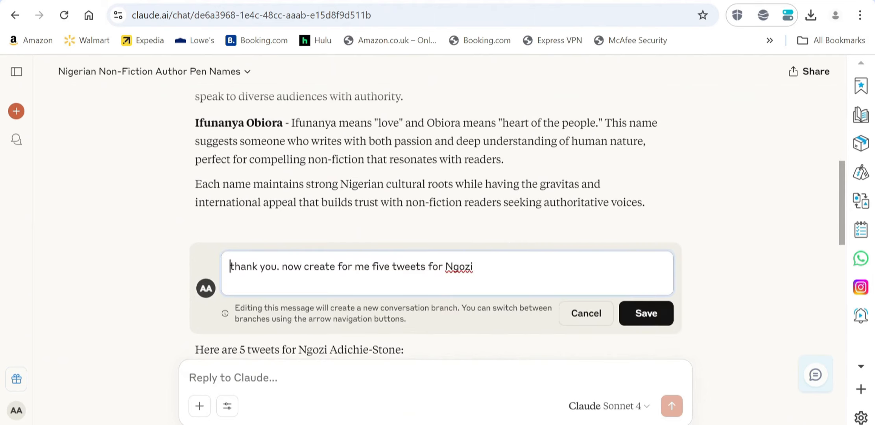
{"action": "left_click", "coordinate": [474, 267]}
{"action": "key", "text": "BackSpace"}
{"action": "key", "text": "BackSpace"}
{"action": "key", "text": "BackSpace"}
{"action": "key", "text": "BackSpace"}
{"action": "key", "text": "BackSpace"}
{"action": "key", "text": "BackSpace"}
{"action": "key", "text": "BackSpace"}
{"action": "key", "text": "BackSpace"}
{"action": "key", "text": "BackSpace"}
{"action": "key", "text": "BackSpace"}
{"action": "key", "text": "BackSpace"}
{"action": "key", "text": "BackSpace"}
{"action": "key", "text": "BackSpace"}
{"action": "key", "text": "BackSpace"}
{"action": "key", "text": "BackSpace"}
{"action": "key", "text": "BackSpace"}
{"action": "key", "text": "BackSpace"}
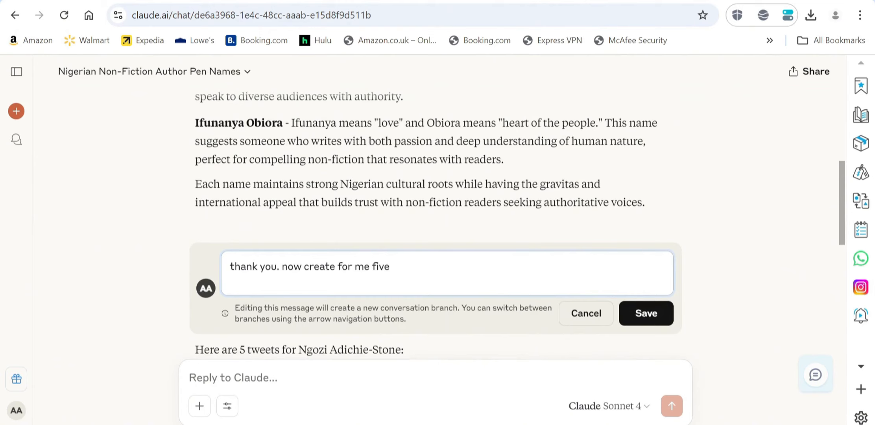
{"action": "type", "text": "e tweets that projects"}
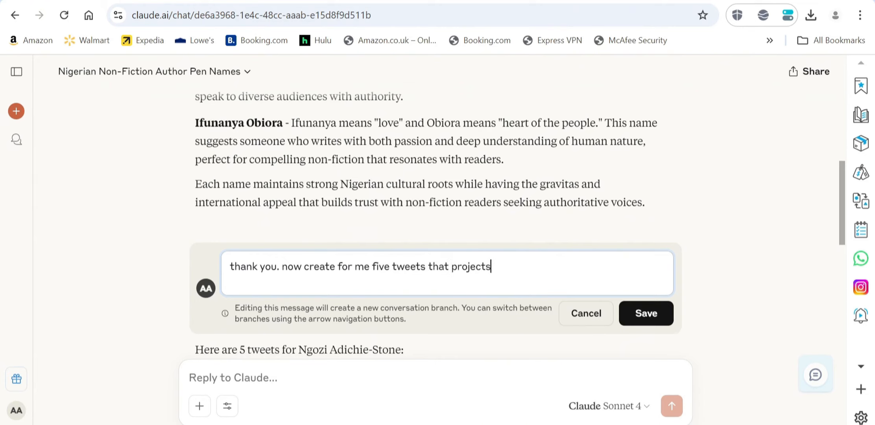
{"action": "type", "text": " Ngozi as"}
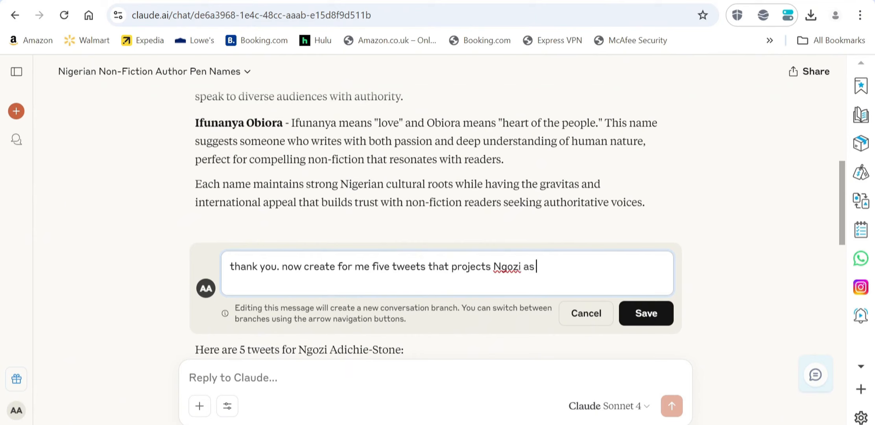
{"action": "type", "text": " an author"}
{"action": "scroll", "coordinate": [502, 268], "scroll_direction": "up", "scroll_amount": 6}
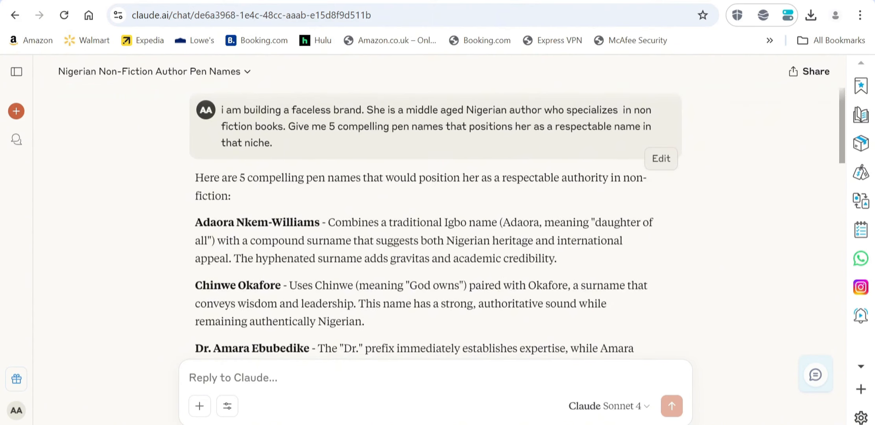
{"action": "scroll", "coordinate": [446, 155], "scroll_direction": "down", "scroll_amount": 6}
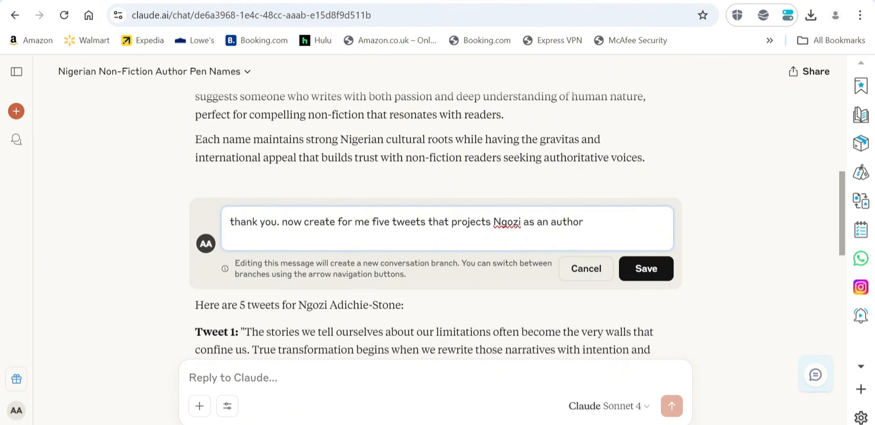
{"action": "scroll", "coordinate": [426, 233], "scroll_direction": "down", "scroll_amount": 1}
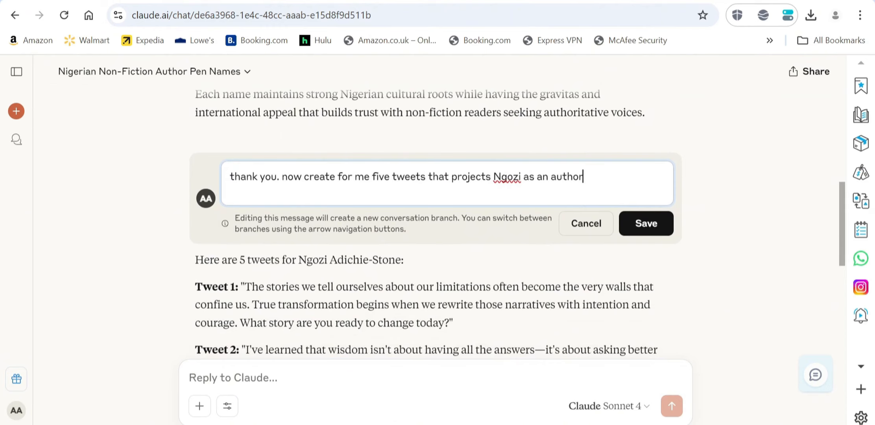
{"action": "key", "text": "BackSpace"}
{"action": "type", "text": "respectable"}
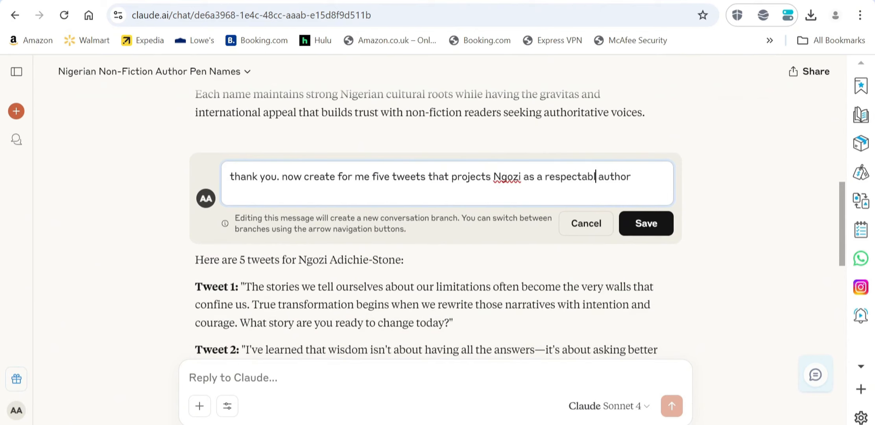
{"action": "key", "text": "Delete"}
{"action": "left_click", "coordinate": [659, 227]}
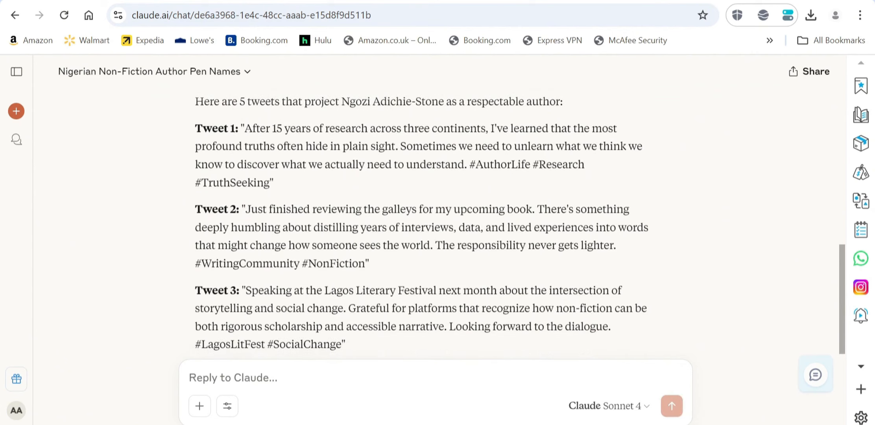
{"action": "scroll", "coordinate": [485, 220], "scroll_direction": "down", "scroll_amount": 1}
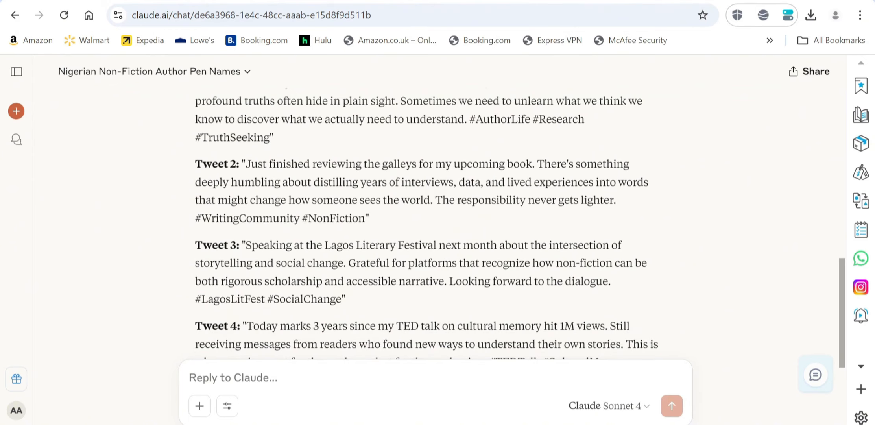
{"action": "scroll", "coordinate": [546, 174], "scroll_direction": "down", "scroll_amount": 1}
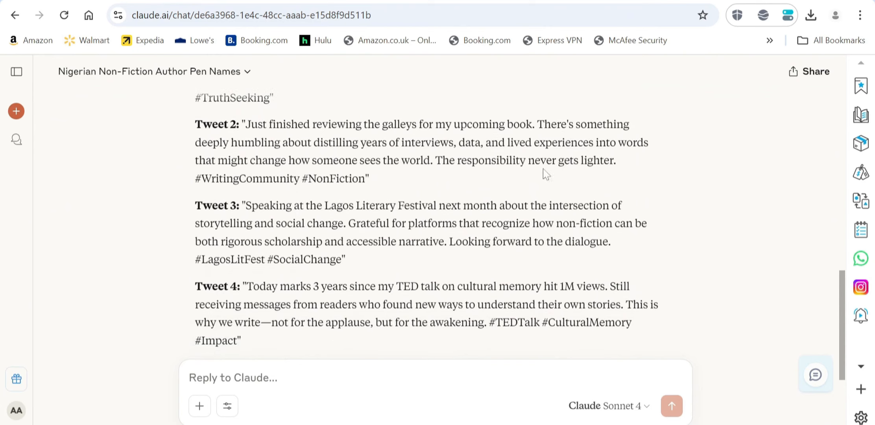
{"action": "scroll", "coordinate": [385, 224], "scroll_direction": "down", "scroll_amount": 1}
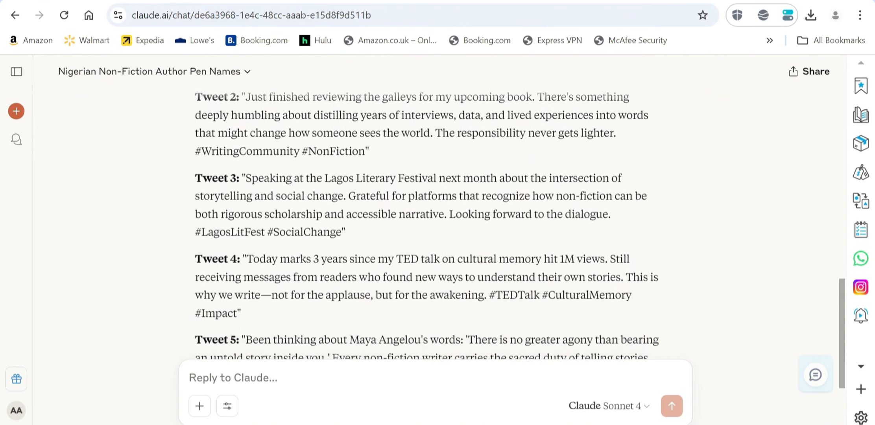
{"action": "scroll", "coordinate": [322, 229], "scroll_direction": "down", "scroll_amount": 1}
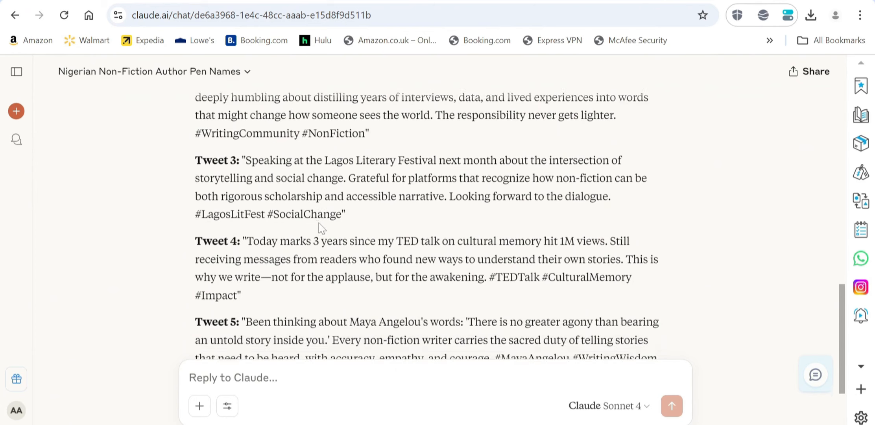
{"action": "scroll", "coordinate": [389, 162], "scroll_direction": "down", "scroll_amount": 3}
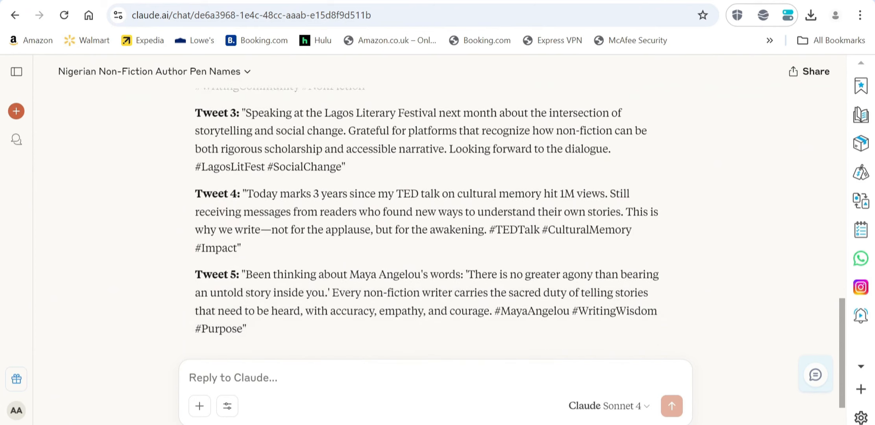
{"action": "scroll", "coordinate": [389, 162], "scroll_direction": "up", "scroll_amount": 3}
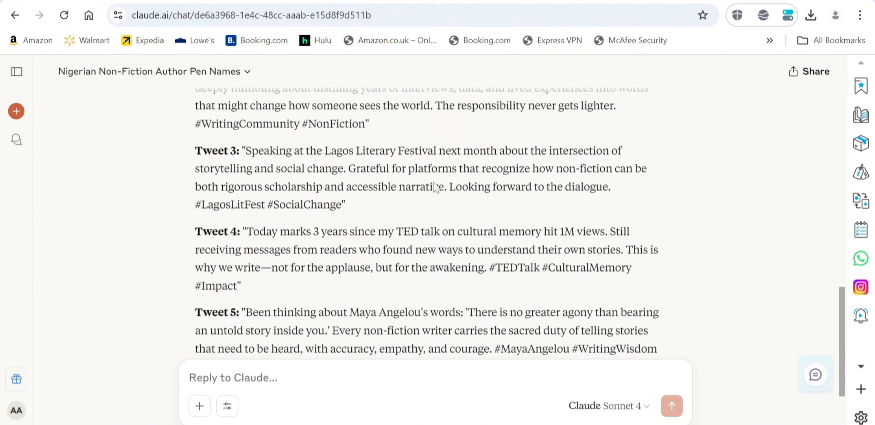
{"action": "scroll", "coordinate": [434, 187], "scroll_direction": "down", "scroll_amount": 1}
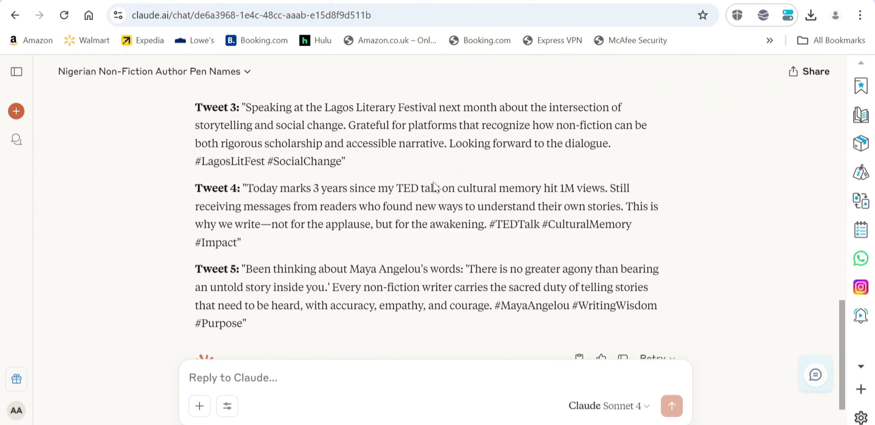
{"action": "scroll", "coordinate": [433, 187], "scroll_direction": "up", "scroll_amount": 1}
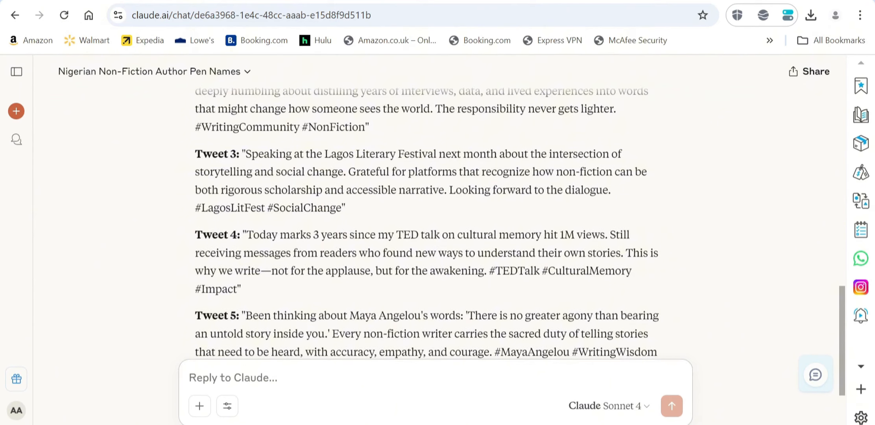
Send 'compress tweet 3 for me' and select the shortened Lagos Literary Festival tweet text.
{"action": "type", "text": "i like tw"}
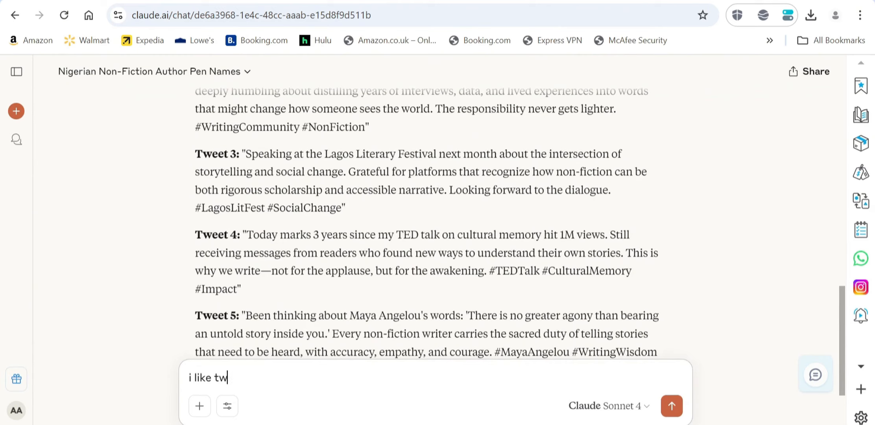
{"action": "type", "text": "eet 3"}
{"action": "key", "text": "BackSpace"}
{"action": "key", "text": "BackSpace"}
{"action": "key", "text": "BackSpace"}
{"action": "key", "text": "BackSpace"}
{"action": "key", "text": "BackSpace"}
{"action": "key", "text": "BackSpace"}
{"action": "key", "text": "BackSpace"}
{"action": "key", "text": "BackSpace"}
{"action": "key", "text": "BackSpace"}
{"action": "key", "text": "BackSpace"}
{"action": "key", "text": "BackSpace"}
{"action": "key", "text": "BackSpace"}
{"action": "key", "text": "BackSpace"}
{"action": "key", "text": "BackSpace"}
{"action": "type", "text": "compress tweet"}
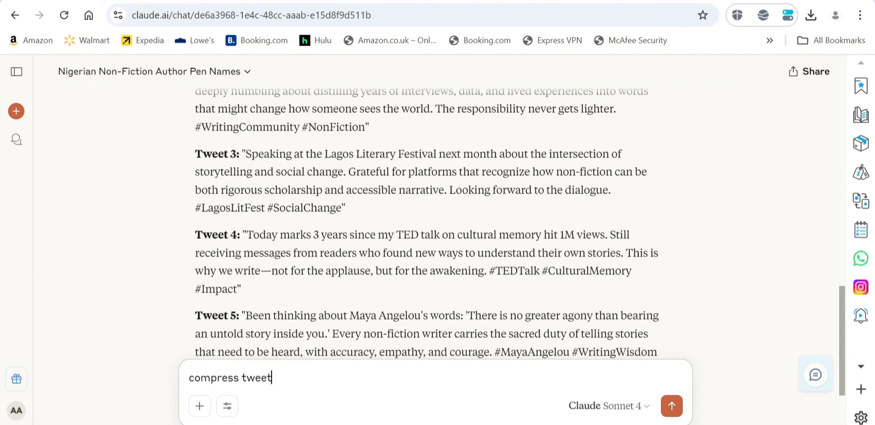
{"action": "type", "text": " 3 for me"}
{"action": "key", "text": "Return"}
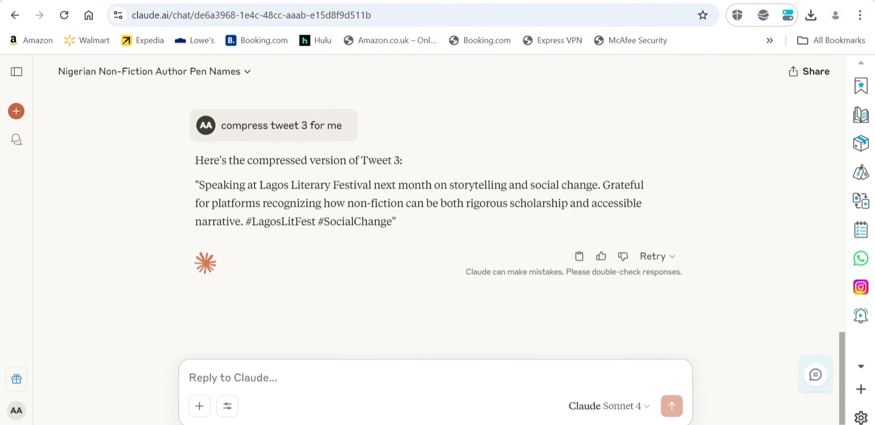
{"action": "left_click_drag", "start_coordinate": [198, 185], "coordinate": [663, 207]}
{"action": "key", "text": "ctrl+c"}
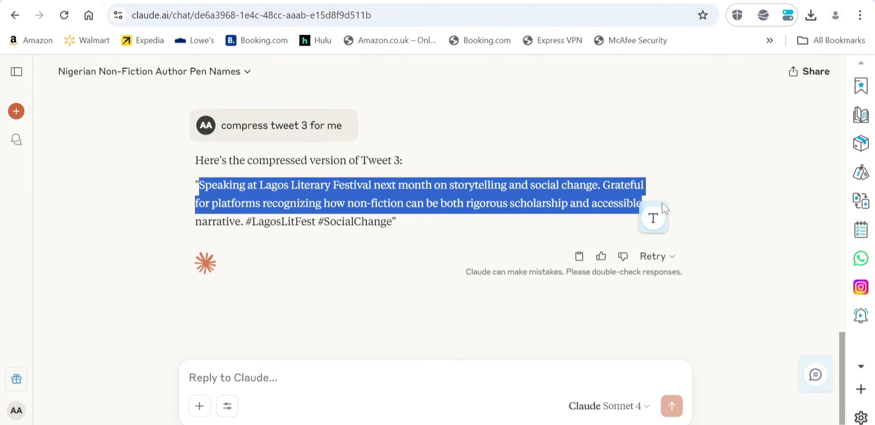
Paste the compressed festival tweet into the card body, set it to size 16 and widen the box.
{"action": "left_click", "coordinate": [575, 422]}
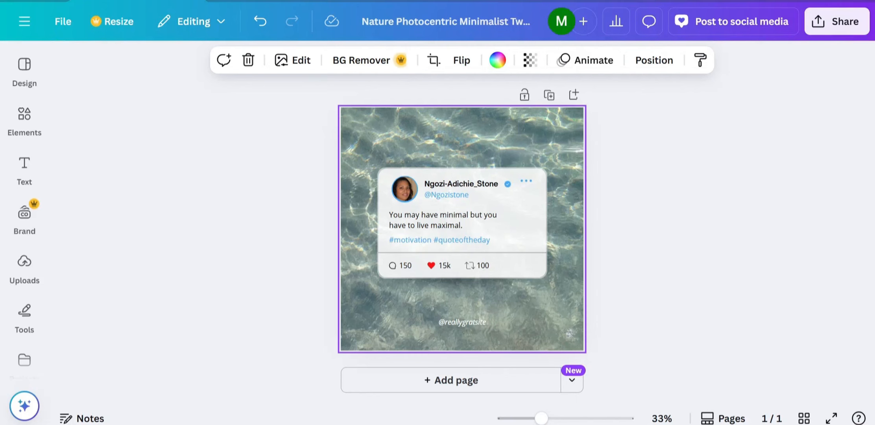
{"action": "left_click", "coordinate": [467, 226]}
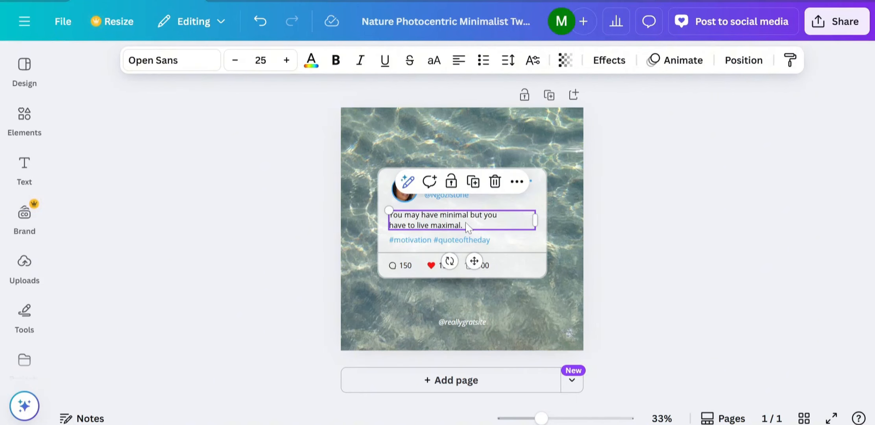
{"action": "left_click", "coordinate": [468, 226]}
{"action": "key", "text": "ctrl+v"}
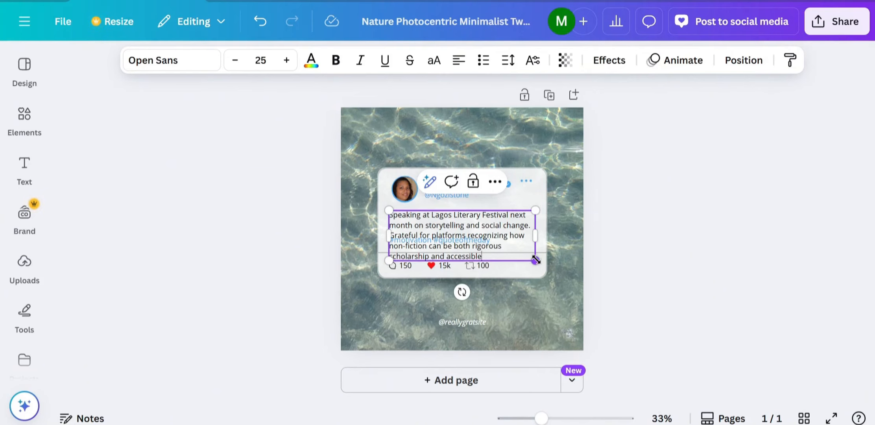
{"action": "left_click_drag", "start_coordinate": [535, 260], "coordinate": [510, 226]}
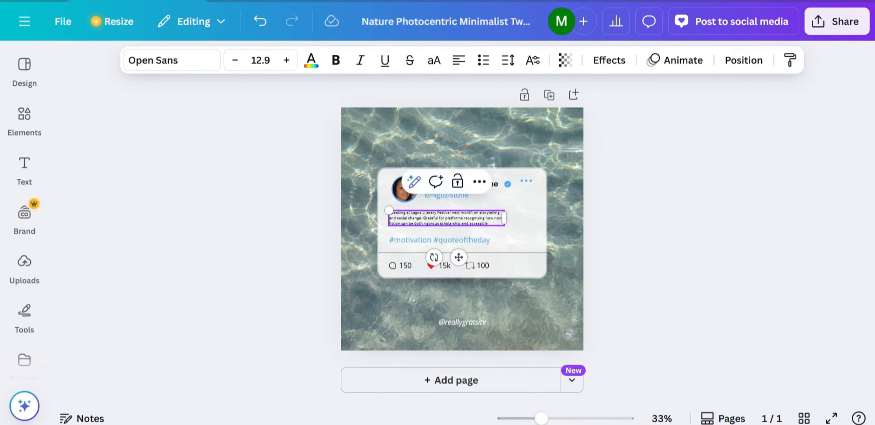
{"action": "left_click_drag", "start_coordinate": [508, 227], "coordinate": [532, 229]}
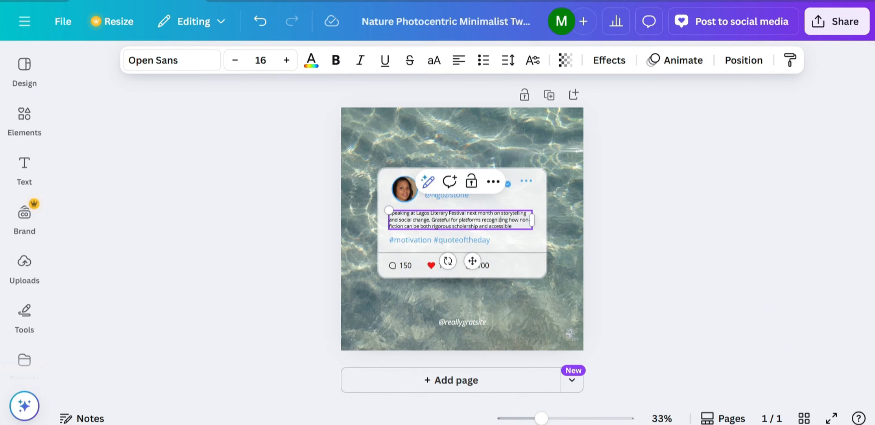
{"action": "left_click", "coordinate": [506, 241]}
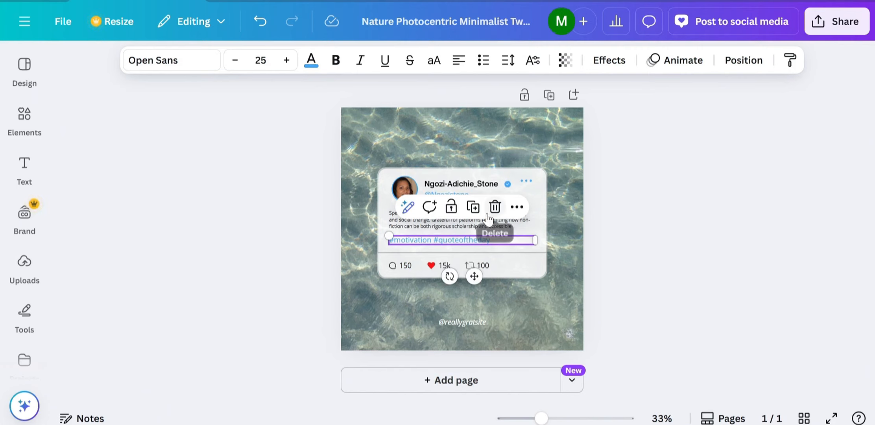
{"action": "left_click", "coordinate": [527, 227]}
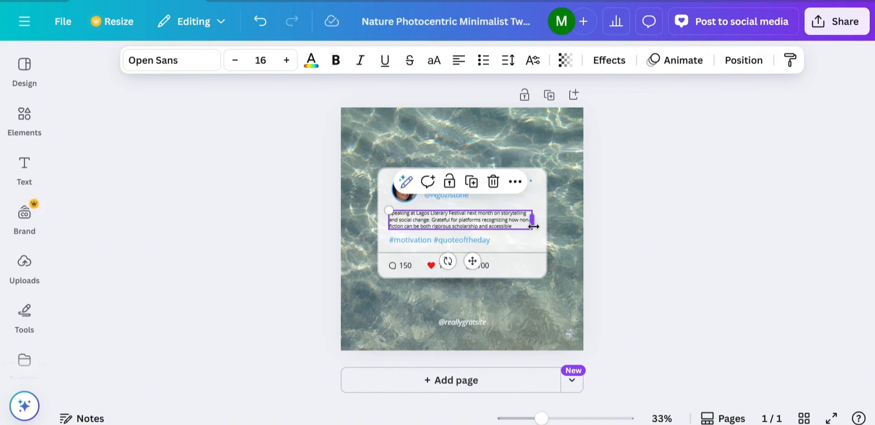
{"action": "left_click_drag", "start_coordinate": [533, 227], "coordinate": [539, 231]}
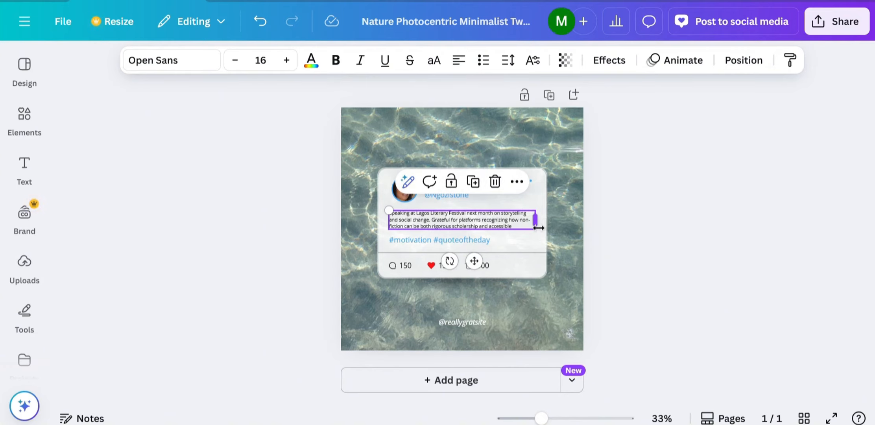
{"action": "left_click", "coordinate": [509, 238]}
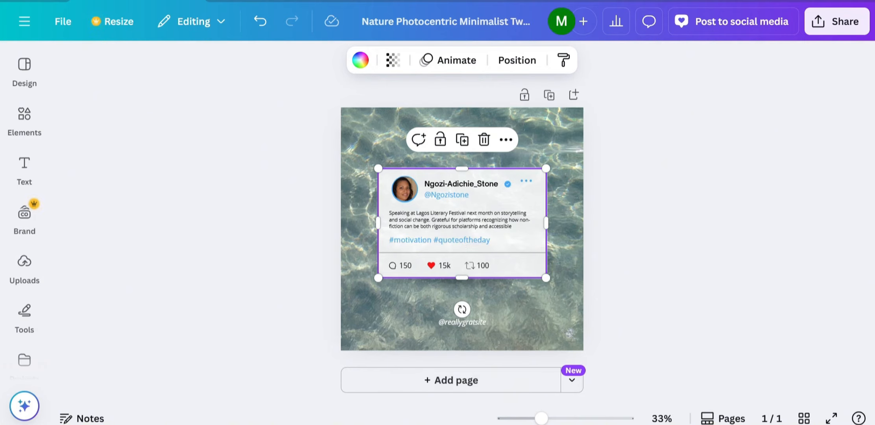
Copy the hashtags #LagosLitFest #SocialChange from the end of Claude's compressed tweet.
{"action": "mouse_move", "coordinate": [515, 424]}
{"action": "left_click", "coordinate": [439, 380]}
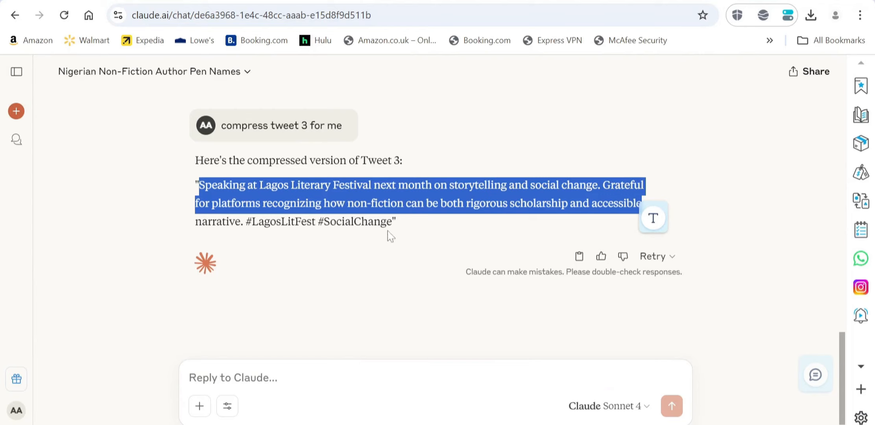
{"action": "left_click_drag", "start_coordinate": [396, 222], "coordinate": [246, 222]}
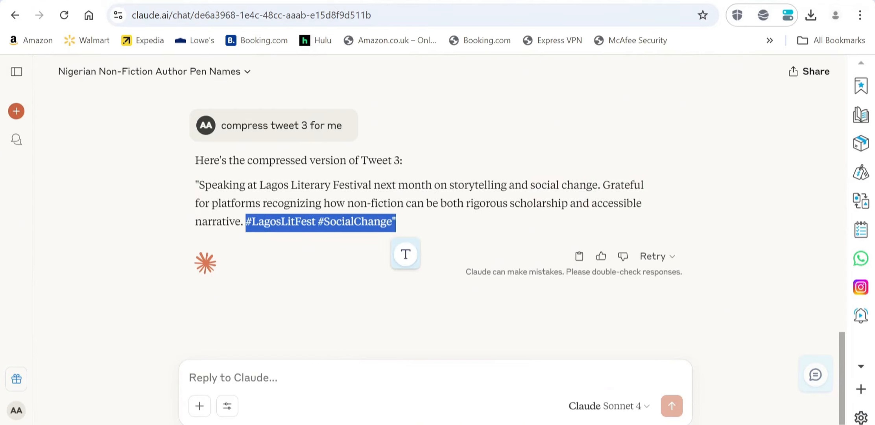
Paste them over #motivation #quoteoftheday on the Canva card's hashtag line.
{"action": "mouse_move", "coordinate": [575, 423]}
{"action": "left_click", "coordinate": [574, 383]}
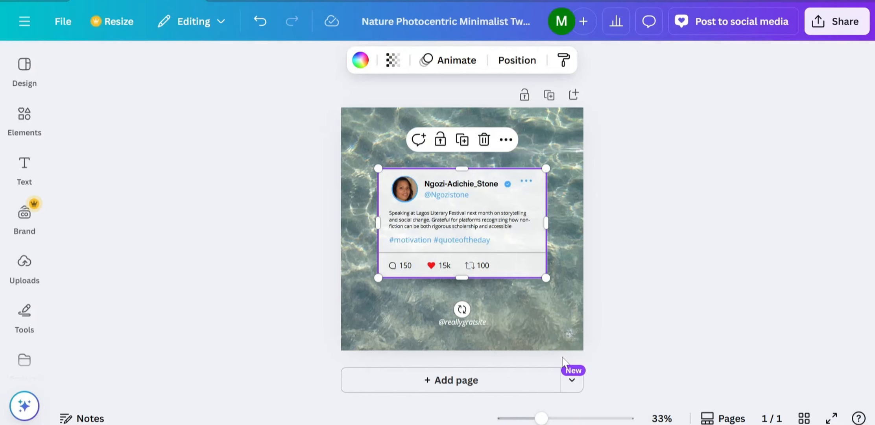
{"action": "left_click", "coordinate": [475, 240]}
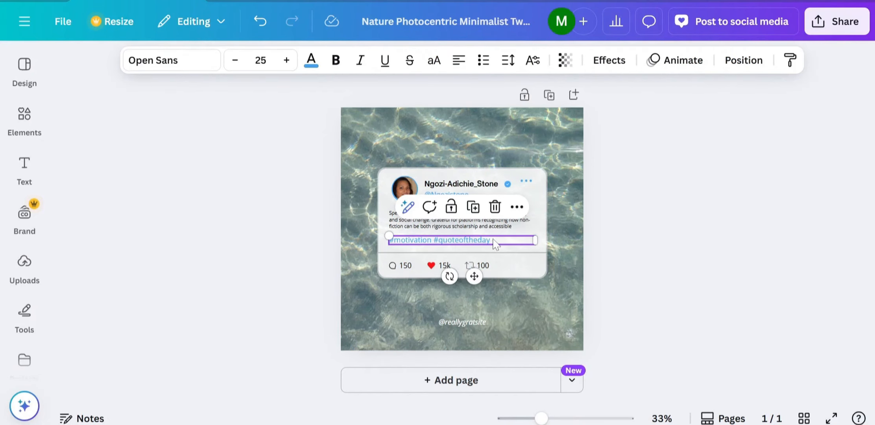
{"action": "double_click", "coordinate": [475, 239]}
{"action": "type", "text": "#LagosLitFest #SocialChange\""}
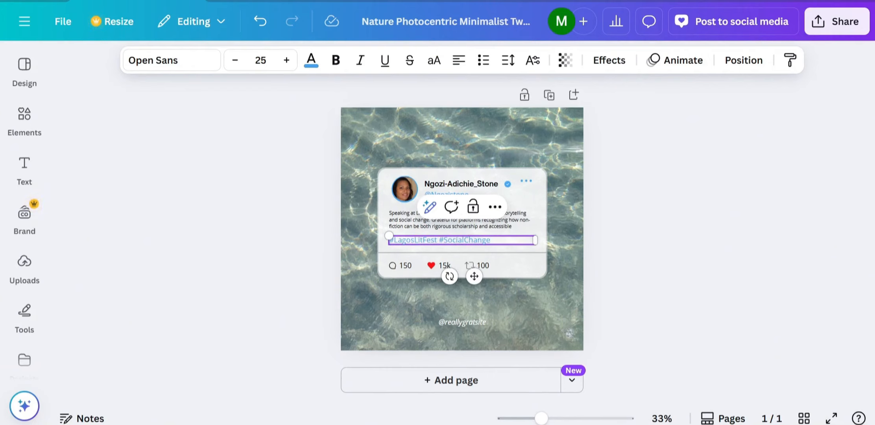
{"action": "left_click", "coordinate": [524, 205]}
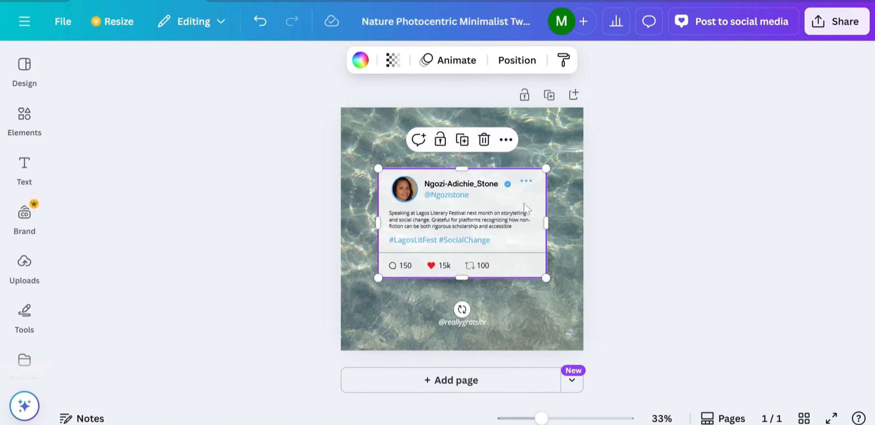
{"action": "left_click", "coordinate": [393, 265]}
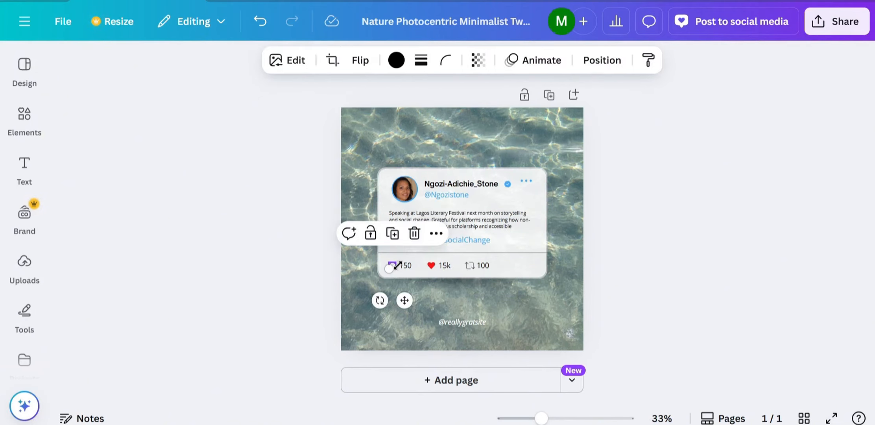
Edit the tweet card's 150 comment count text, then deselect the card.
{"action": "left_click", "coordinate": [409, 266]}
{"action": "double_click", "coordinate": [411, 267]}
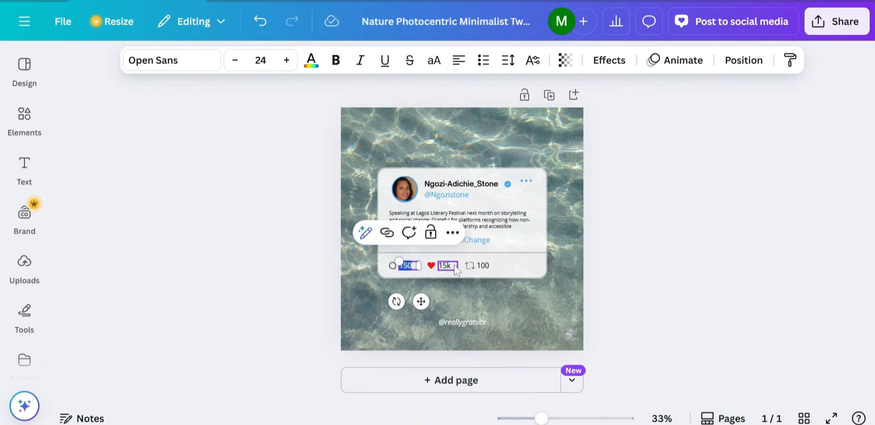
{"action": "left_click", "coordinate": [506, 230]}
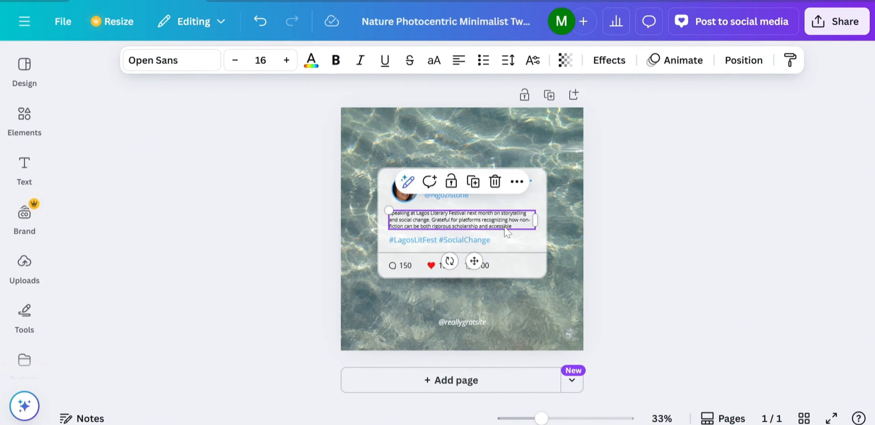
{"action": "left_click", "coordinate": [566, 159]}
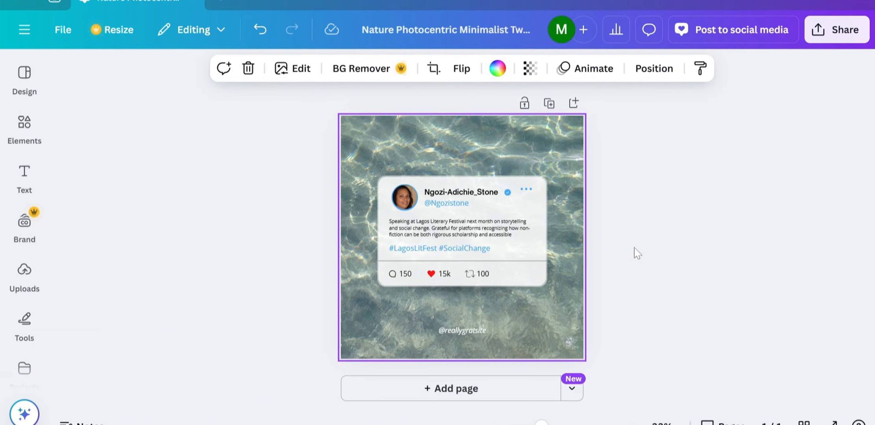
Ask Claude for 10 compelling tweets from the book to promote it and drive sales.
{"action": "mouse_move", "coordinate": [515, 424]}
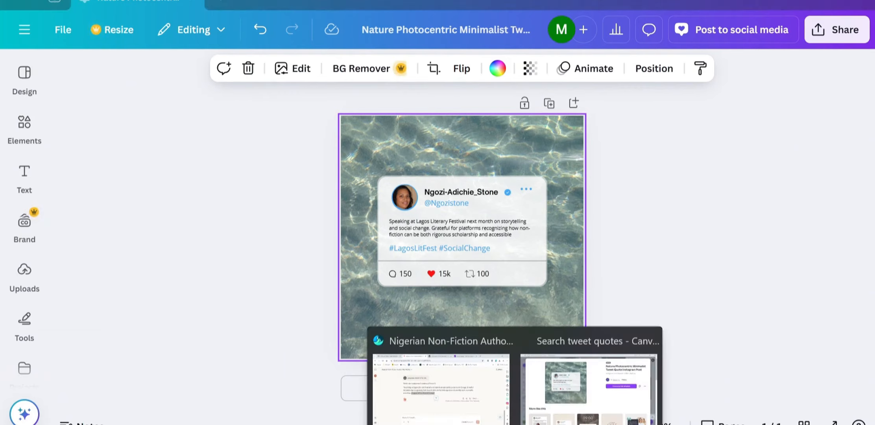
{"action": "left_click", "coordinate": [458, 398]}
{"action": "left_click", "coordinate": [189, 386]}
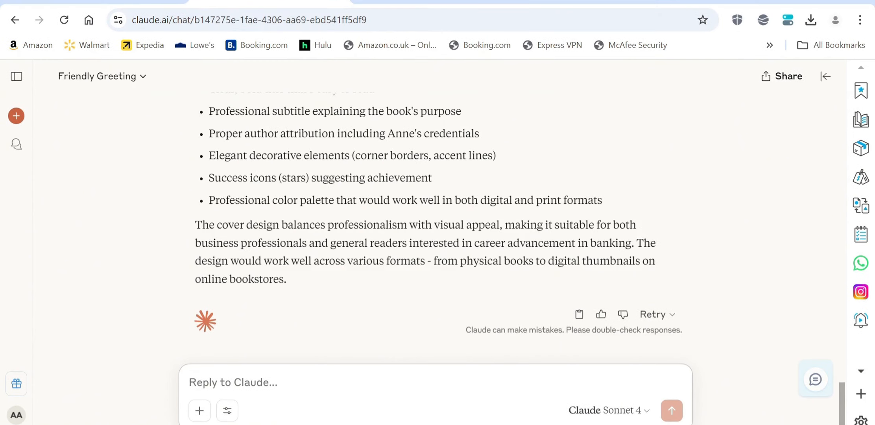
{"action": "type", "text": "than"}
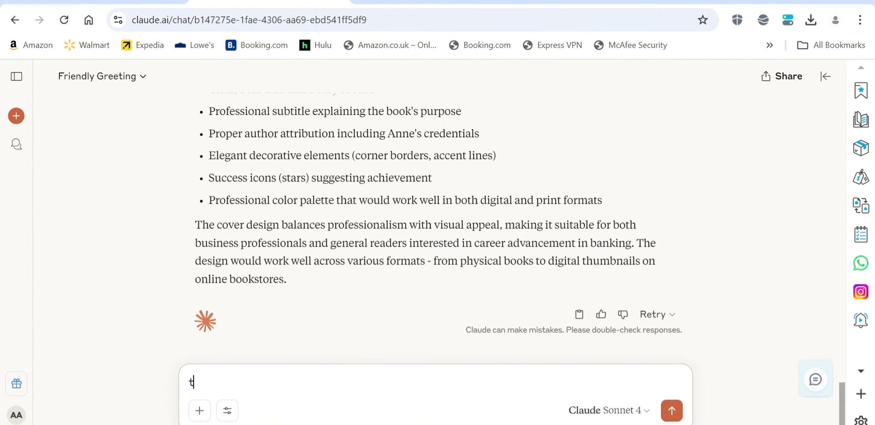
{"action": "key", "text": "BackSpace"}
{"action": "key", "text": "BackSpace"}
{"action": "key", "text": "BackSpace"}
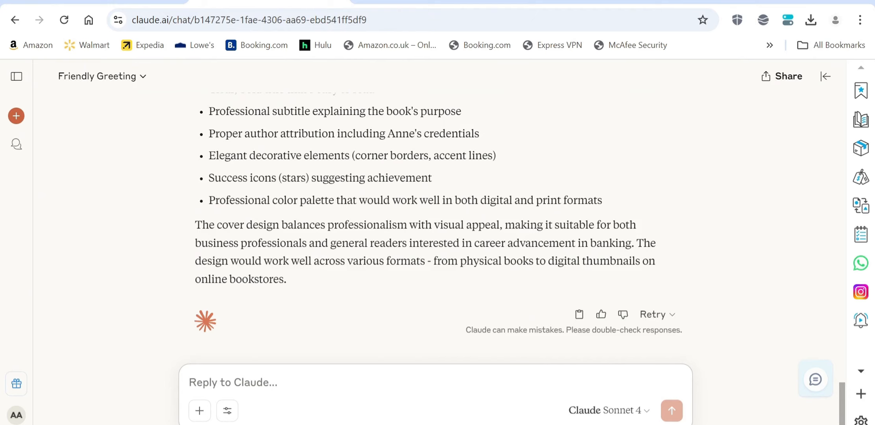
{"action": "type", "text": "creat"}
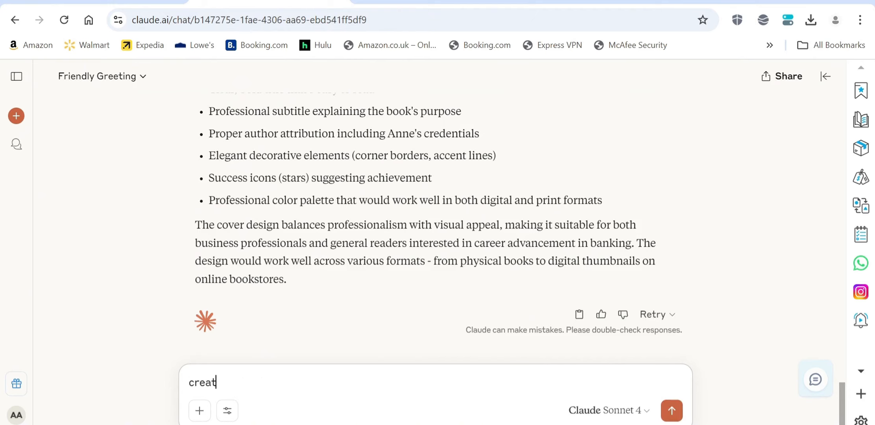
{"action": "type", "text": "e tweets for"}
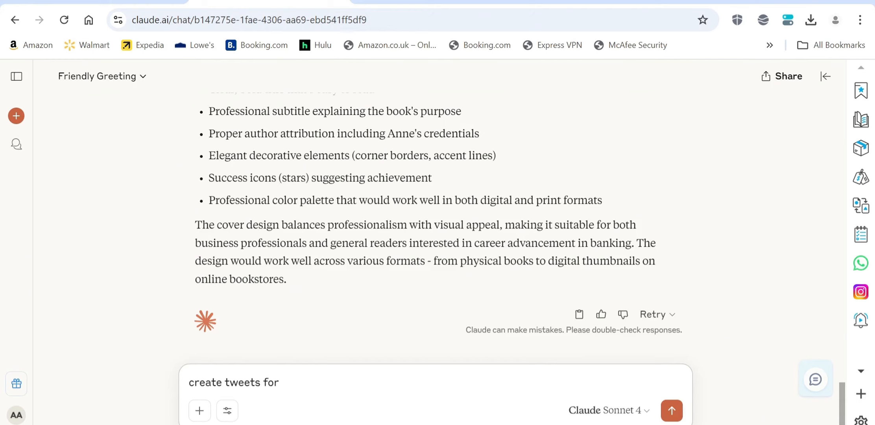
{"action": "key", "text": "BackSpace"}
{"action": "key", "text": "BackSpace"}
{"action": "key", "text": "BackSpace"}
{"action": "key", "text": "BackSpace"}
{"action": "key", "text": "BackSpace"}
{"action": "key", "text": "BackSpace"}
{"action": "key", "text": "BackSpace"}
{"action": "key", "text": "BackSpace"}
{"action": "type", "text": "10 twe"}
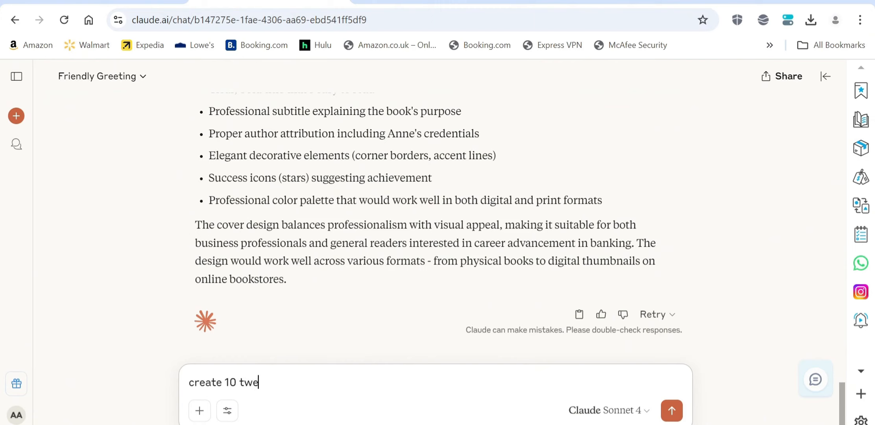
{"action": "type", "text": "ets from this "}
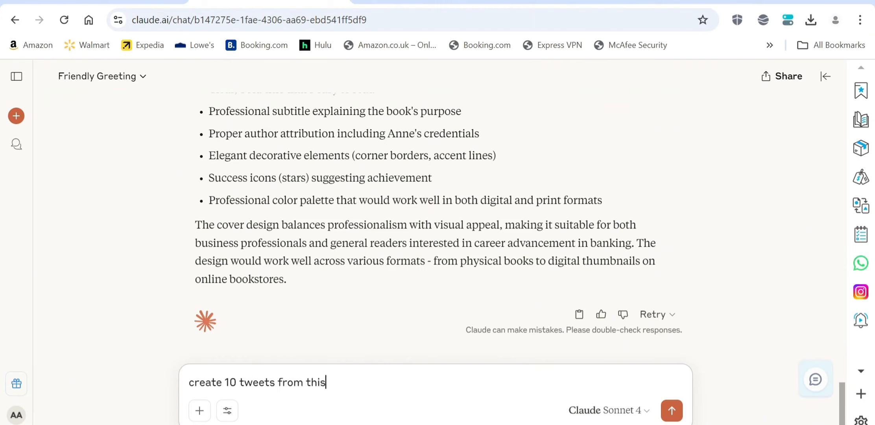
{"action": "type", "text": "book. The ai"}
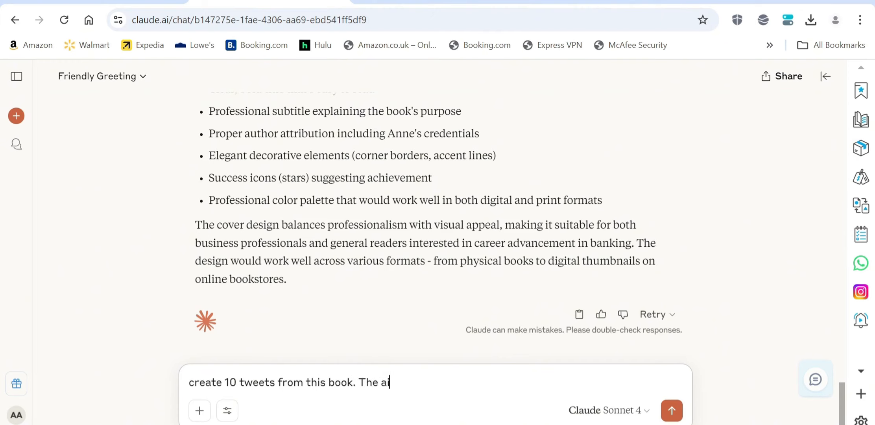
{"action": "type", "text": "m of the twe"}
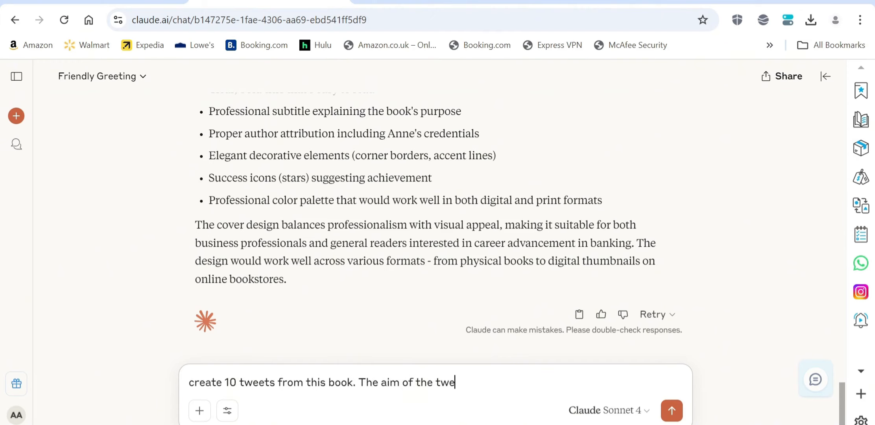
{"action": "type", "text": "ets is to drive the sale s"}
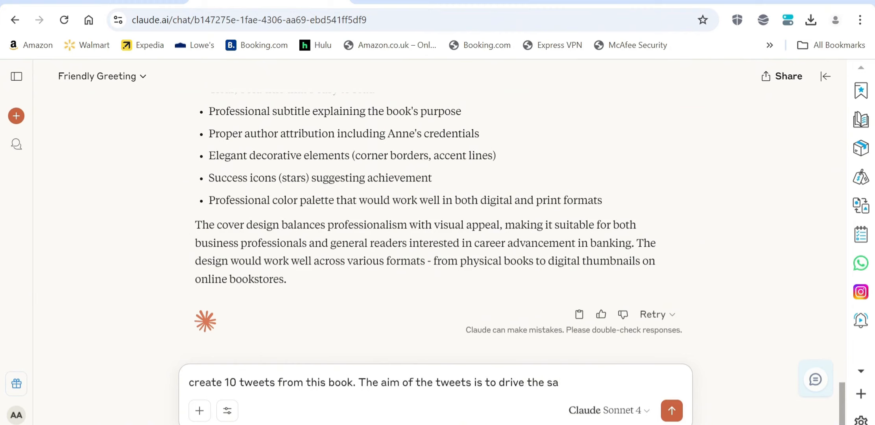
{"action": "key", "text": "BackSpace"}
{"action": "key", "text": "BackSpace"}
{"action": "key", "text": "BackSpace"}
{"action": "key", "text": "BackSpace"}
{"action": "key", "text": "BackSpace"}
{"action": "key", "text": "BackSpace"}
{"action": "key", "text": "BackSpace"}
{"action": "key", "text": "BackSpace"}
{"action": "key", "text": "BackSpace"}
{"action": "key", "text": "BackSpace"}
{"action": "key", "text": "BackSpace"}
{"action": "key", "text": "BackSpace"}
{"action": "type", "text": "promote and "}
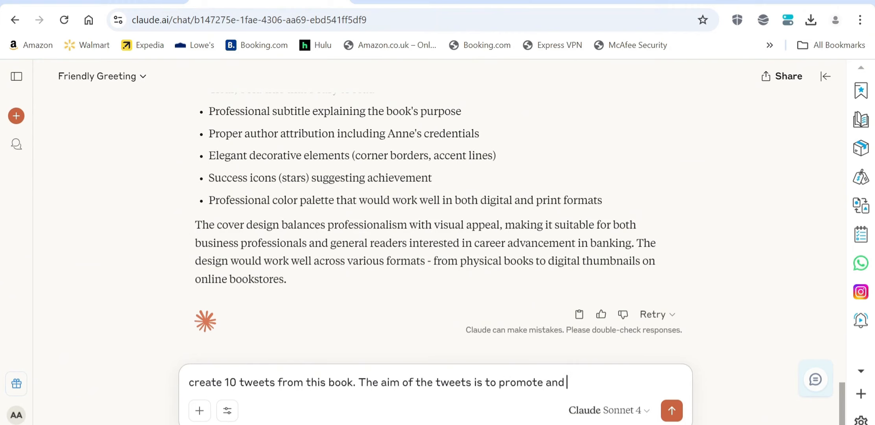
{"action": "type", "text": "drive sales "}
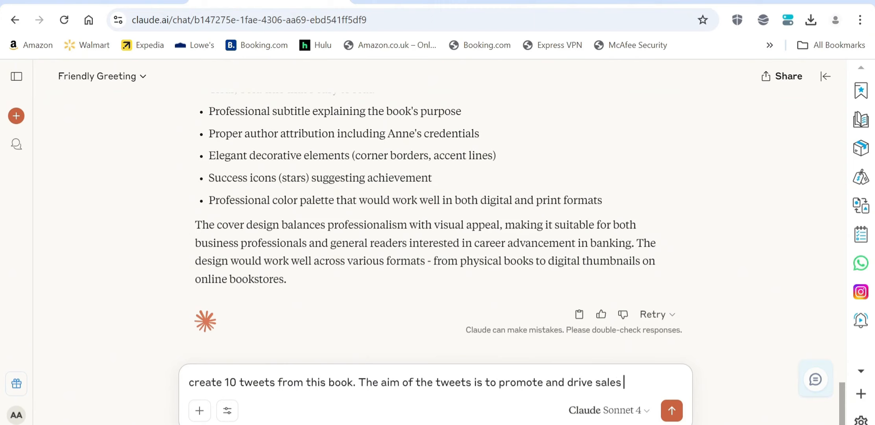
{"action": "type", "text": "on th"}
{"action": "key", "text": "BackSpace"}
{"action": "key", "text": "BackSpace"}
{"action": "key", "text": "BackSpace"}
{"action": "type", "text": "f this book "}
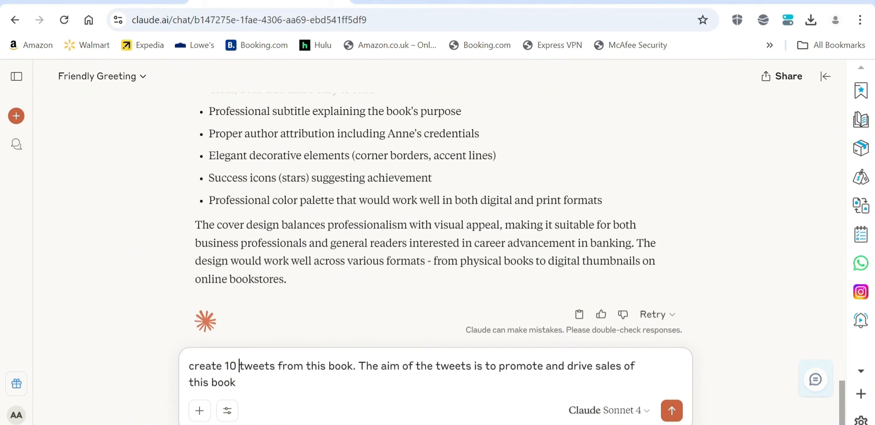
{"action": "type", "text": "compelling"}
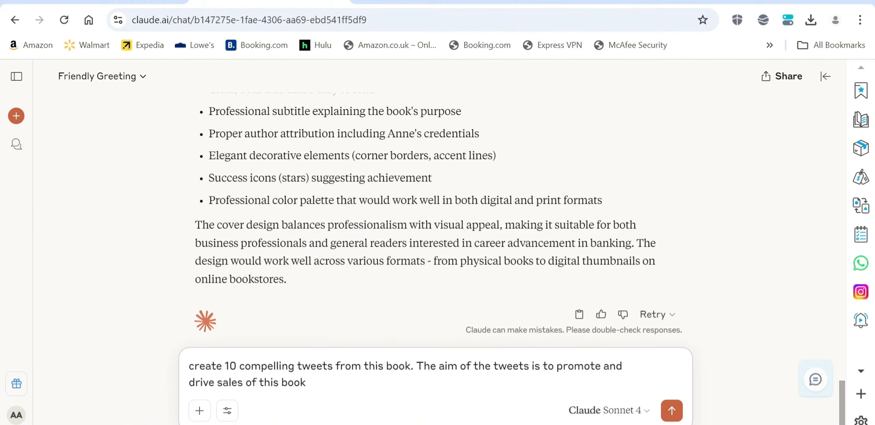
{"action": "left_click", "coordinate": [673, 411]}
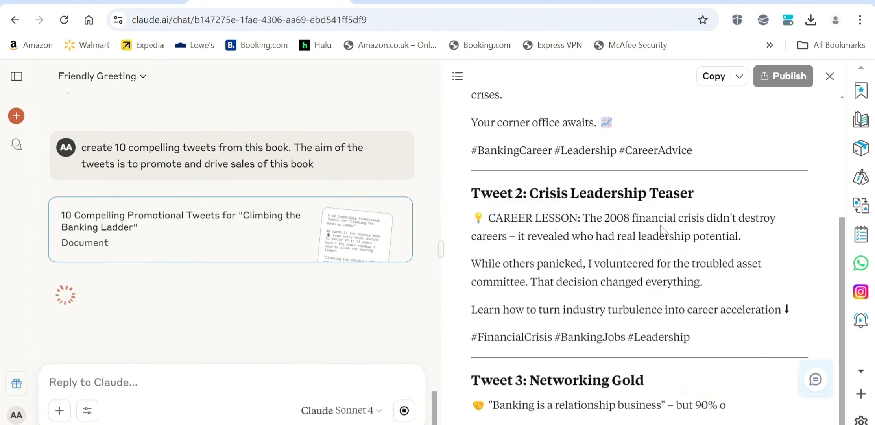
Scroll the generated tweets document to read Tweets 1–4, including 'Networking Gold'.
{"action": "scroll", "coordinate": [662, 230], "scroll_direction": "up", "scroll_amount": 5}
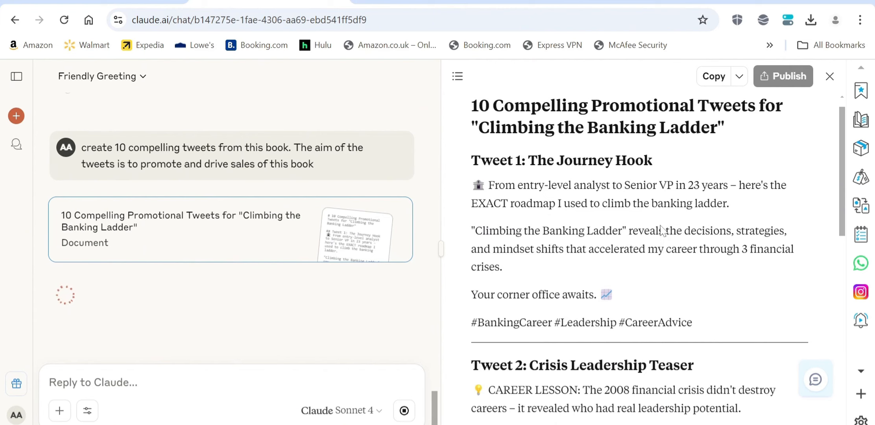
{"action": "scroll", "coordinate": [662, 230], "scroll_direction": "down", "scroll_amount": 1}
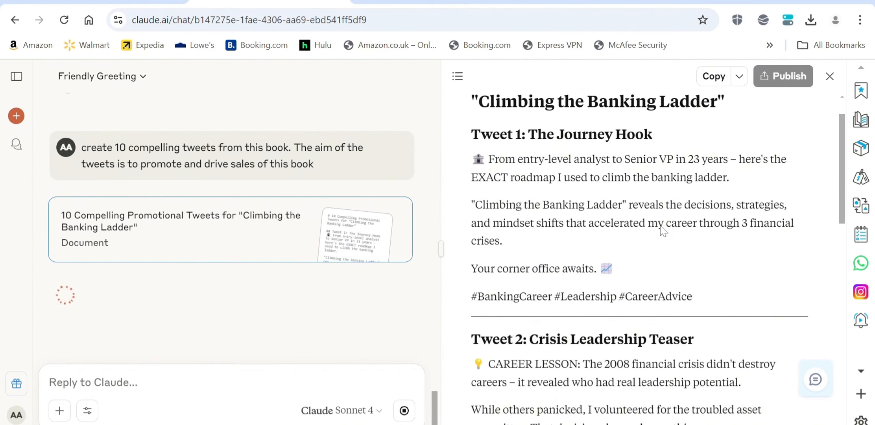
{"action": "scroll", "coordinate": [662, 231], "scroll_direction": "down", "scroll_amount": 1}
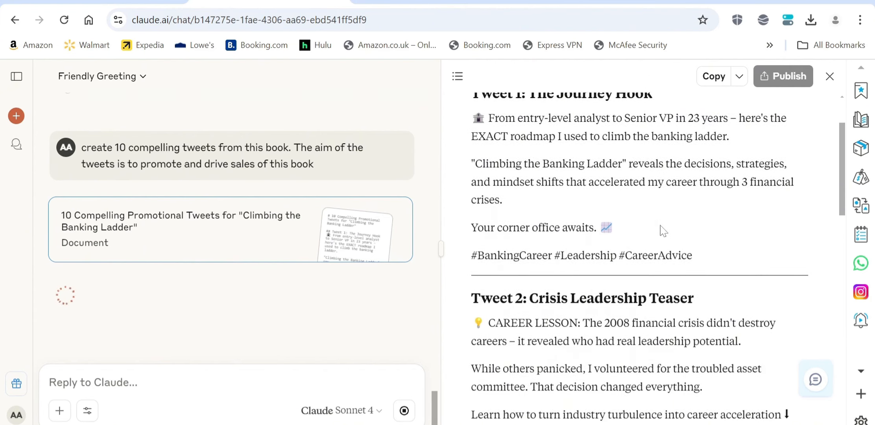
{"action": "scroll", "coordinate": [664, 231], "scroll_direction": "down", "scroll_amount": 2}
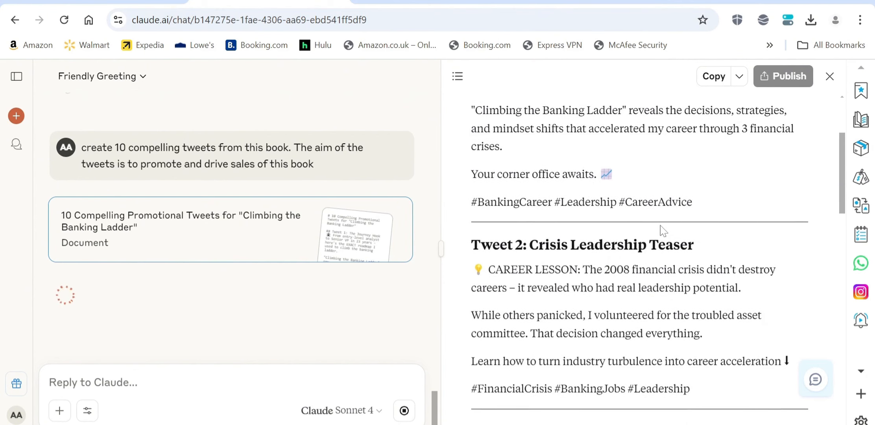
{"action": "scroll", "coordinate": [664, 231], "scroll_direction": "down", "scroll_amount": 3}
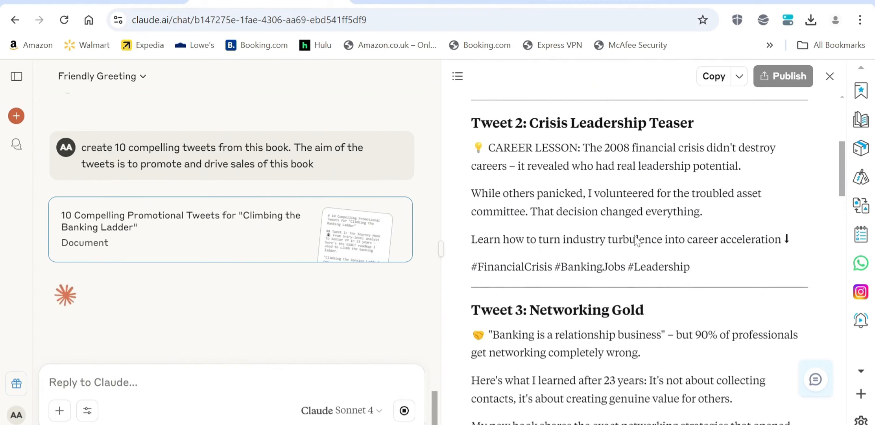
{"action": "scroll", "coordinate": [636, 240], "scroll_direction": "down", "scroll_amount": 4}
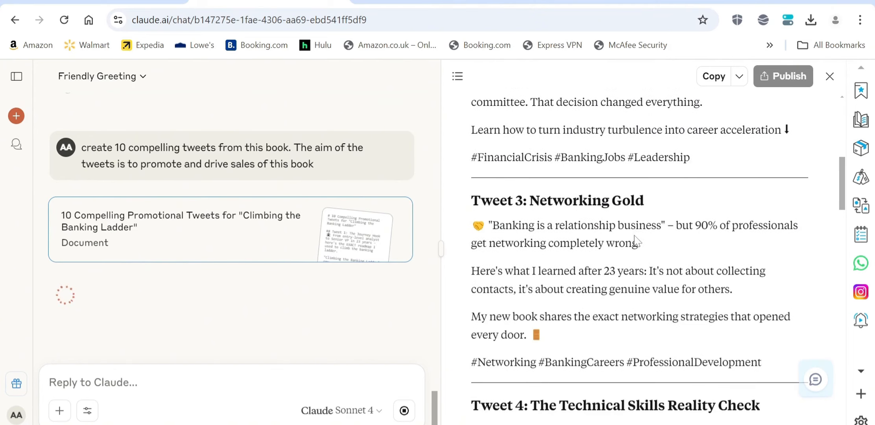
{"action": "scroll", "coordinate": [636, 238], "scroll_direction": "down", "scroll_amount": 2}
{"action": "scroll", "coordinate": [636, 240], "scroll_direction": "up", "scroll_amount": 3}
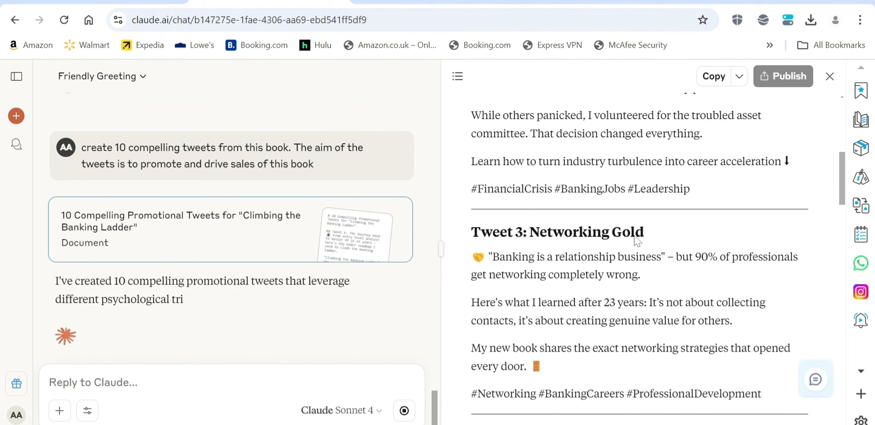
{"action": "scroll", "coordinate": [636, 240], "scroll_direction": "up", "scroll_amount": 3}
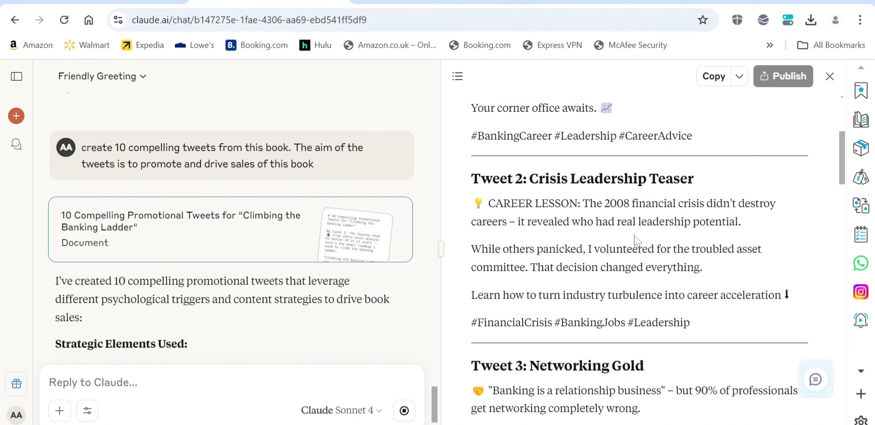
{"action": "scroll", "coordinate": [634, 235], "scroll_direction": "down", "scroll_amount": 2}
{"action": "scroll", "coordinate": [634, 236], "scroll_direction": "down", "scroll_amount": 3}
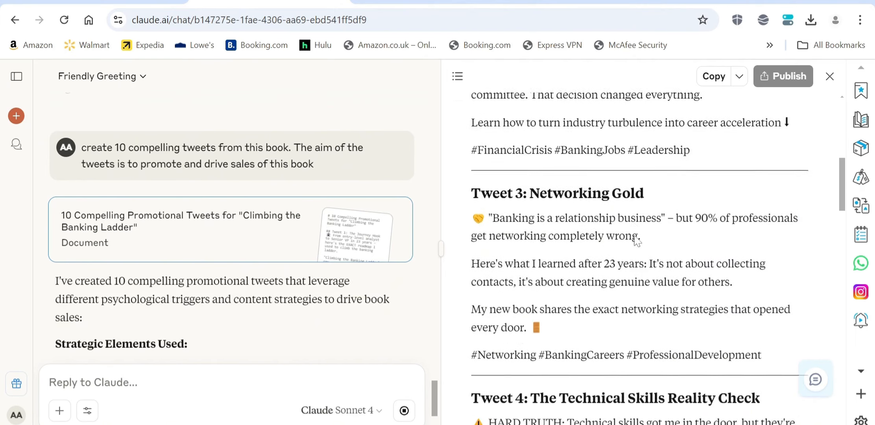
{"action": "scroll", "coordinate": [635, 236], "scroll_direction": "down", "scroll_amount": 1}
{"action": "scroll", "coordinate": [634, 237], "scroll_direction": "down", "scroll_amount": 3}
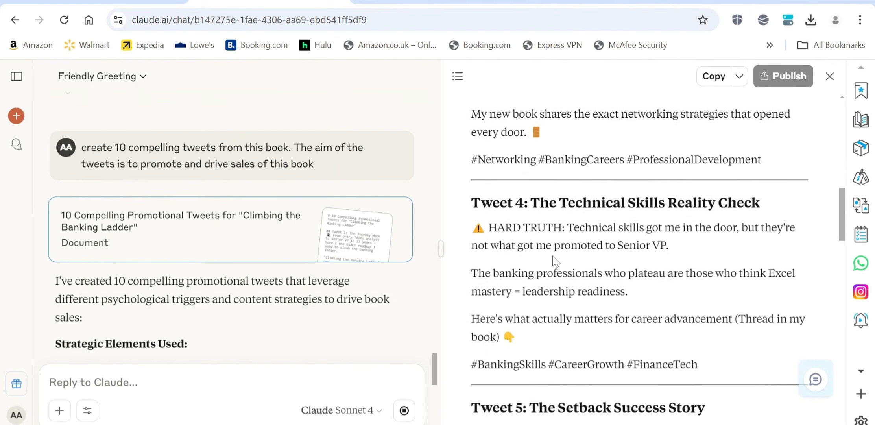
{"action": "scroll", "coordinate": [554, 262], "scroll_direction": "up", "scroll_amount": 4}
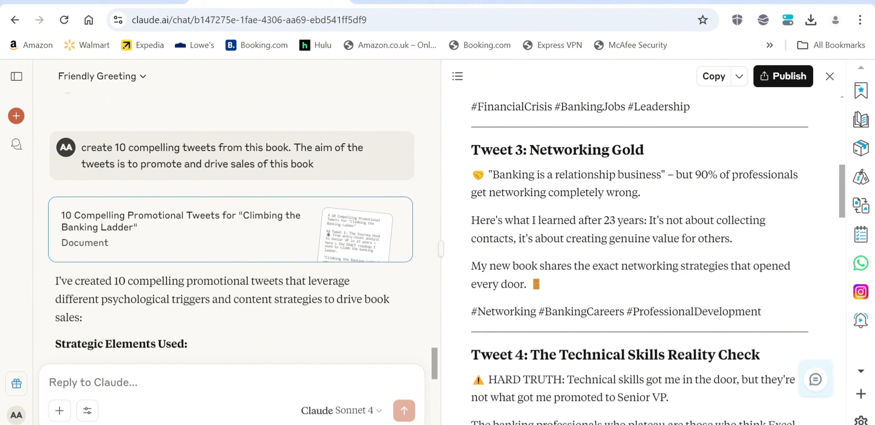
Scroll through the remaining promotional tweets in the document panel to review each one.
{"action": "scroll", "coordinate": [640, 259], "scroll_direction": "down", "scroll_amount": 1}
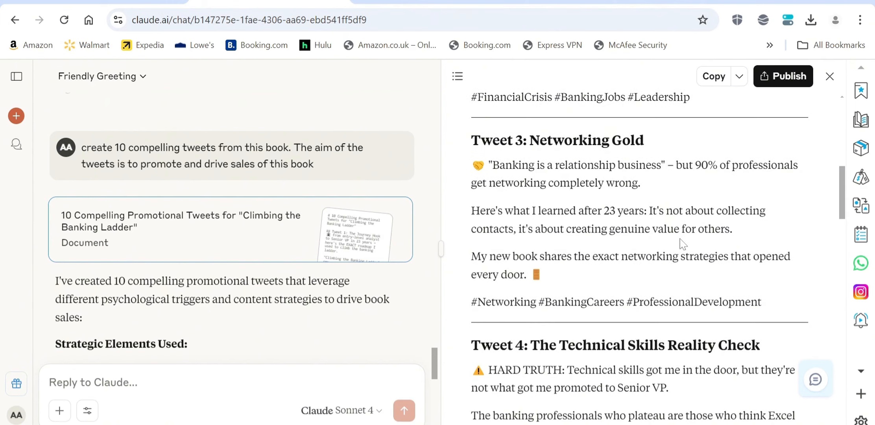
{"action": "scroll", "coordinate": [683, 244], "scroll_direction": "down", "scroll_amount": 2}
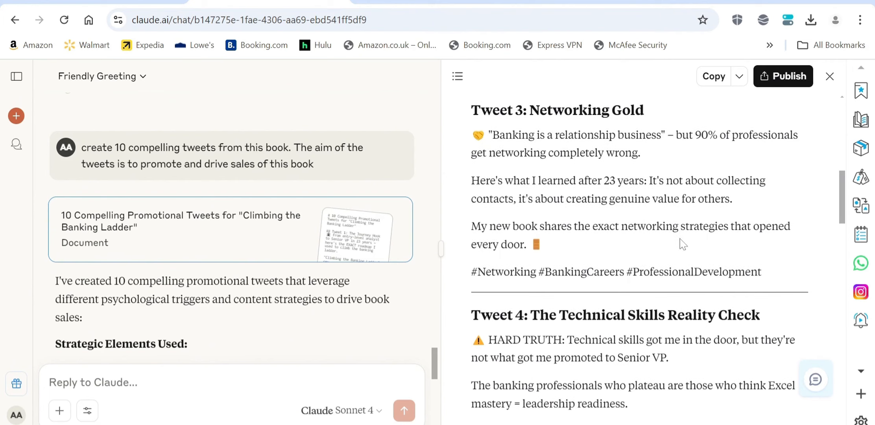
{"action": "scroll", "coordinate": [669, 229], "scroll_direction": "down", "scroll_amount": 3}
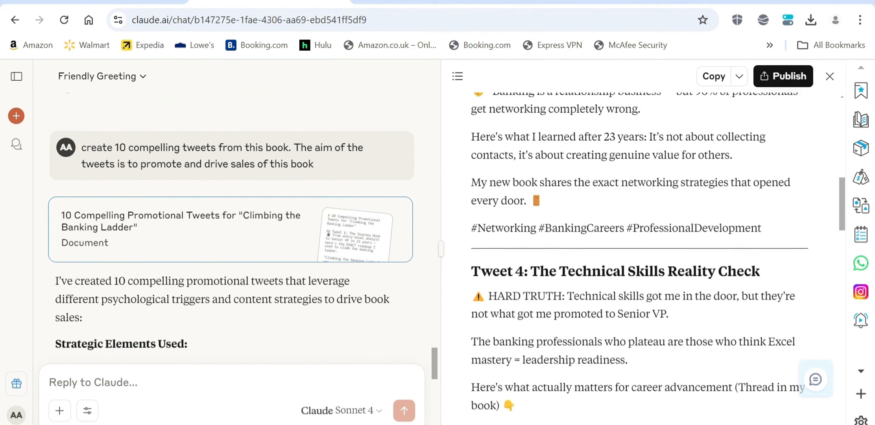
{"action": "scroll", "coordinate": [668, 229], "scroll_direction": "up", "scroll_amount": 5}
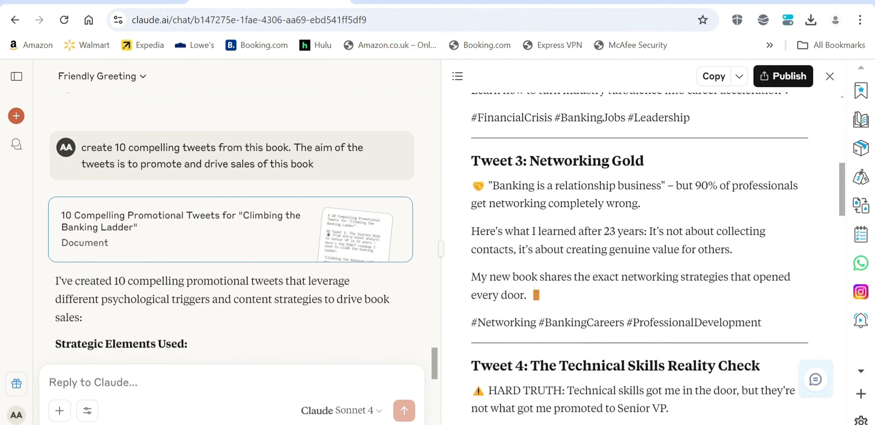
{"action": "scroll", "coordinate": [575, 244], "scroll_direction": "down", "scroll_amount": 5}
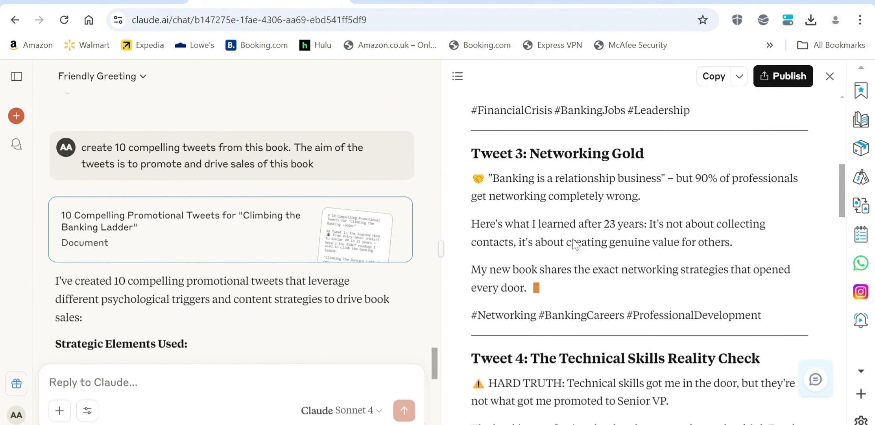
{"action": "scroll", "coordinate": [574, 244], "scroll_direction": "up", "scroll_amount": 5}
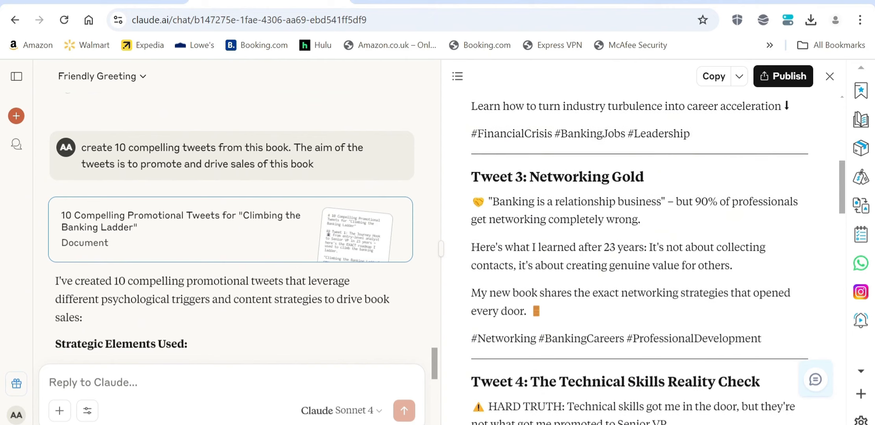
{"action": "scroll", "coordinate": [544, 314], "scroll_direction": "down", "scroll_amount": 2}
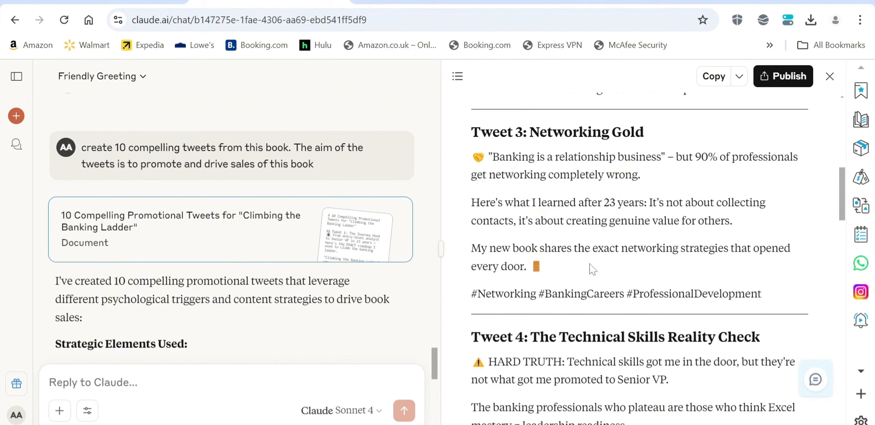
{"action": "scroll", "coordinate": [592, 269], "scroll_direction": "down", "scroll_amount": 3}
{"action": "scroll", "coordinate": [593, 270], "scroll_direction": "up", "scroll_amount": 4}
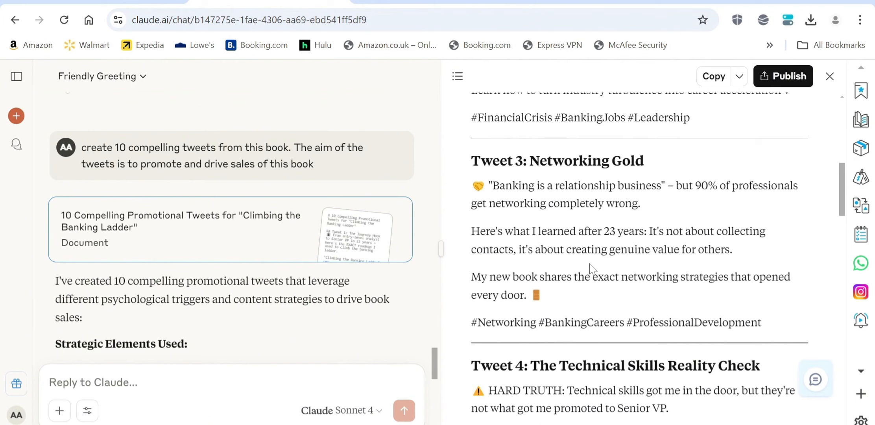
{"action": "scroll", "coordinate": [590, 269], "scroll_direction": "down", "scroll_amount": 2}
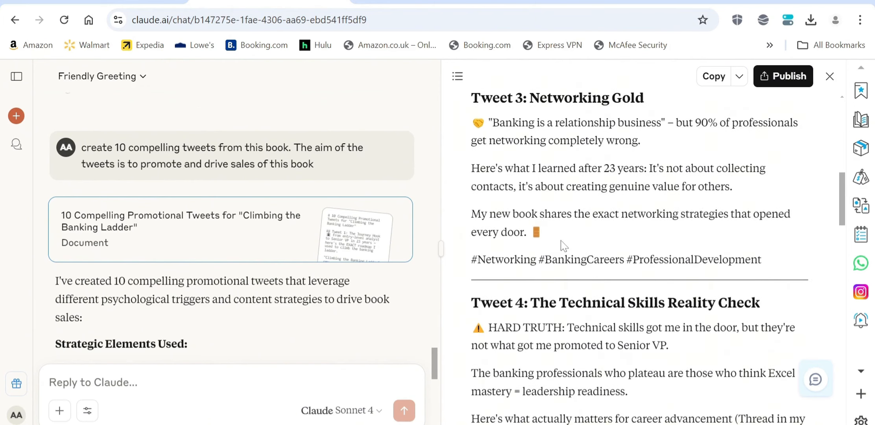
{"action": "scroll", "coordinate": [601, 232], "scroll_direction": "up", "scroll_amount": 2}
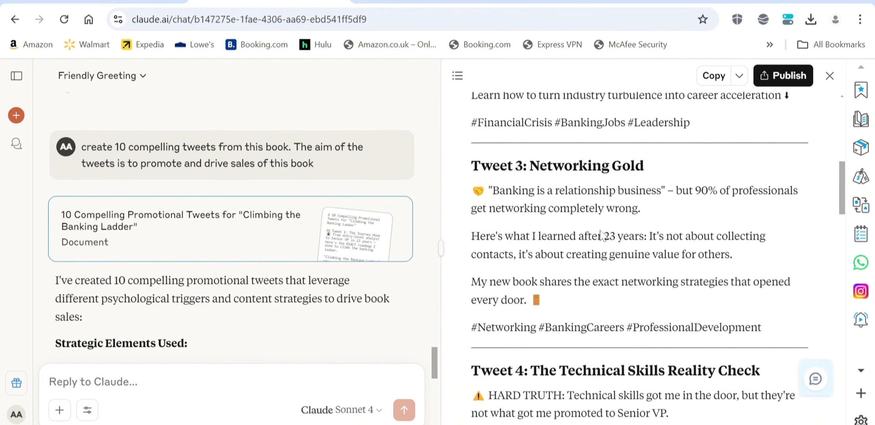
{"action": "scroll", "coordinate": [601, 232], "scroll_direction": "down", "scroll_amount": 2}
{"action": "scroll", "coordinate": [600, 230], "scroll_direction": "down", "scroll_amount": 1}
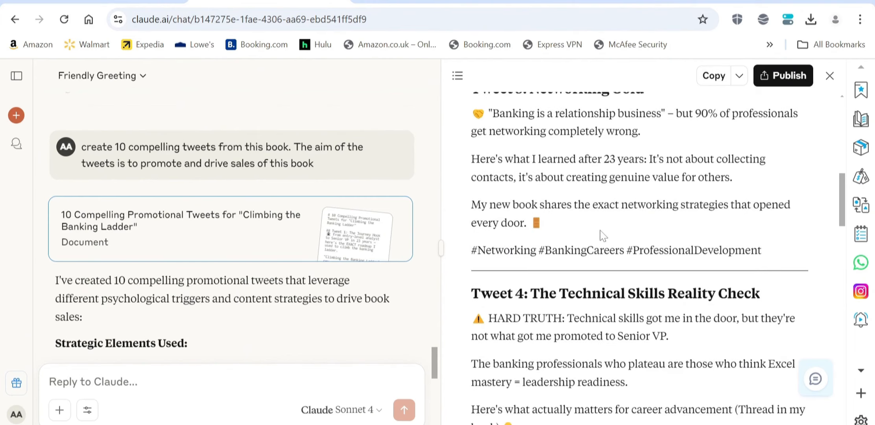
{"action": "scroll", "coordinate": [600, 230], "scroll_direction": "down", "scroll_amount": 3}
{"action": "scroll", "coordinate": [601, 235], "scroll_direction": "down", "scroll_amount": 15}
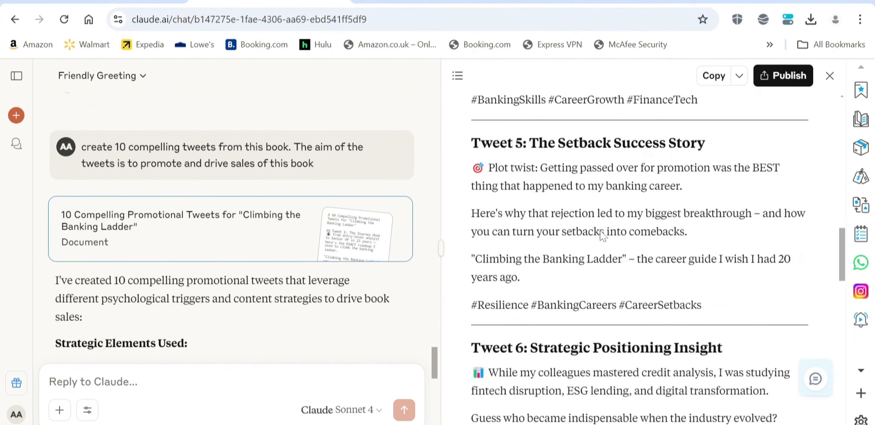
{"action": "scroll", "coordinate": [601, 235], "scroll_direction": "down", "scroll_amount": 8}
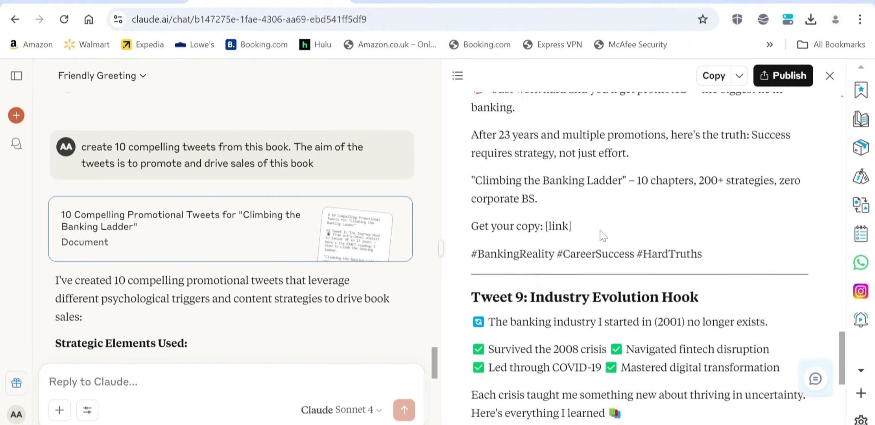
{"action": "scroll", "coordinate": [601, 234], "scroll_direction": "up", "scroll_amount": 17}
{"action": "scroll", "coordinate": [601, 235], "scroll_direction": "up", "scroll_amount": 18}
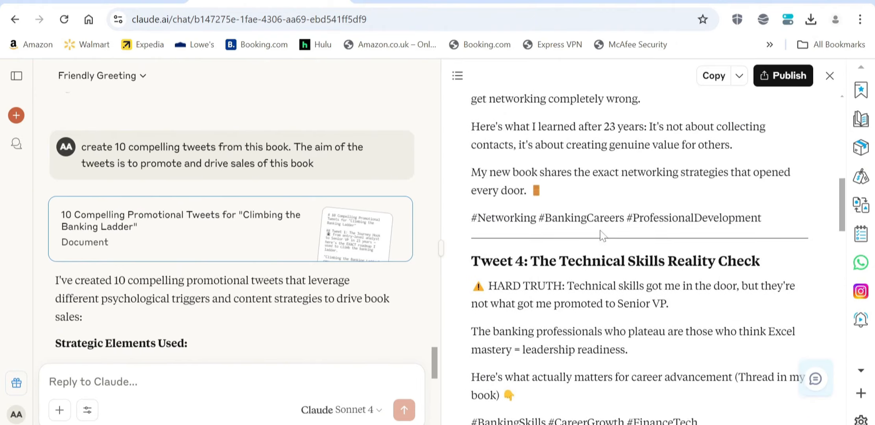
{"action": "scroll", "coordinate": [601, 236], "scroll_direction": "up", "scroll_amount": 6}
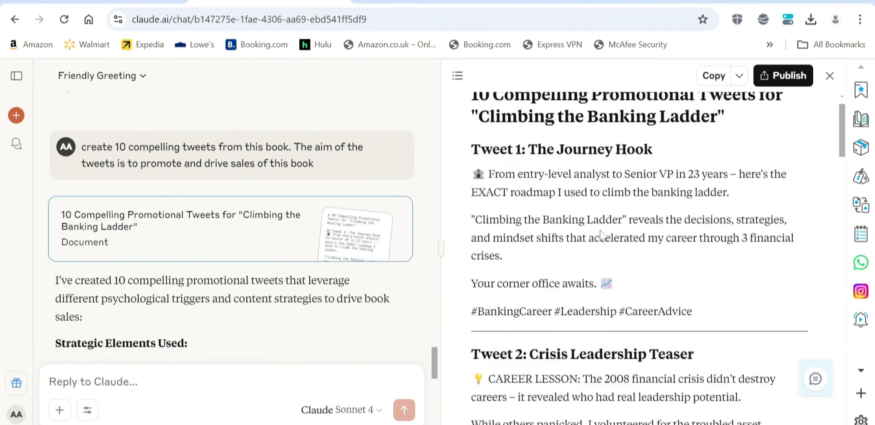
{"action": "scroll", "coordinate": [601, 235], "scroll_direction": "down", "scroll_amount": 1}
{"action": "scroll", "coordinate": [601, 230], "scroll_direction": "down", "scroll_amount": 15}
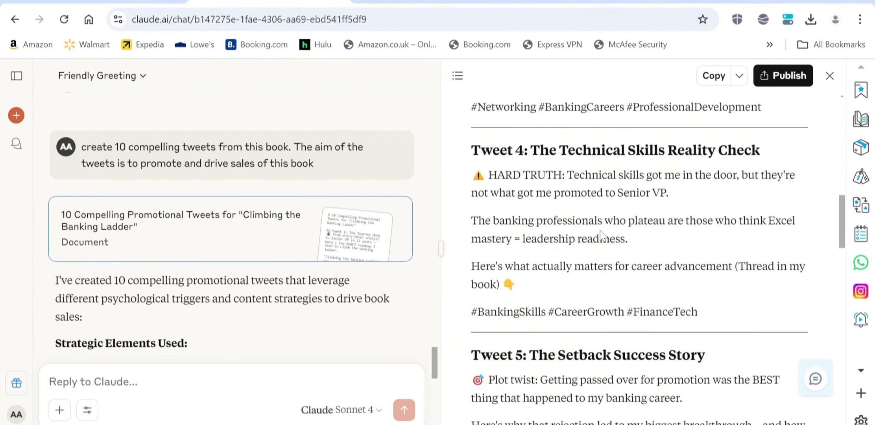
{"action": "scroll", "coordinate": [600, 233], "scroll_direction": "down", "scroll_amount": 4}
{"action": "scroll", "coordinate": [600, 233], "scroll_direction": "up", "scroll_amount": 13}
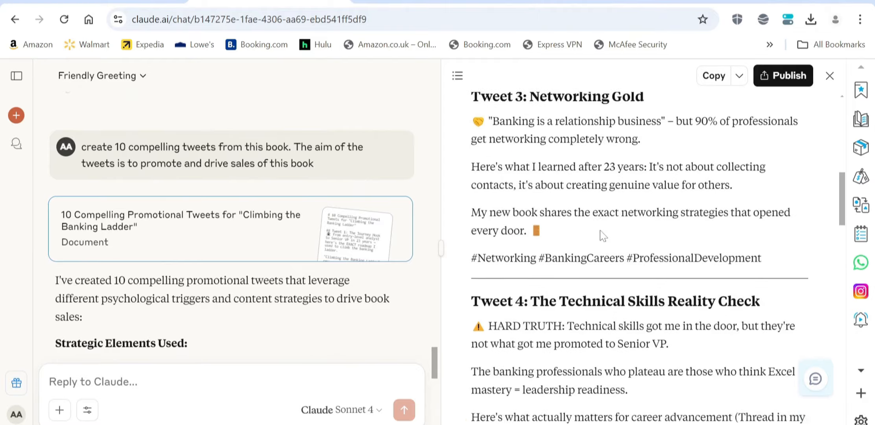
{"action": "scroll", "coordinate": [600, 235], "scroll_direction": "up", "scroll_amount": 2}
{"action": "scroll", "coordinate": [602, 236], "scroll_direction": "up", "scroll_amount": 5}
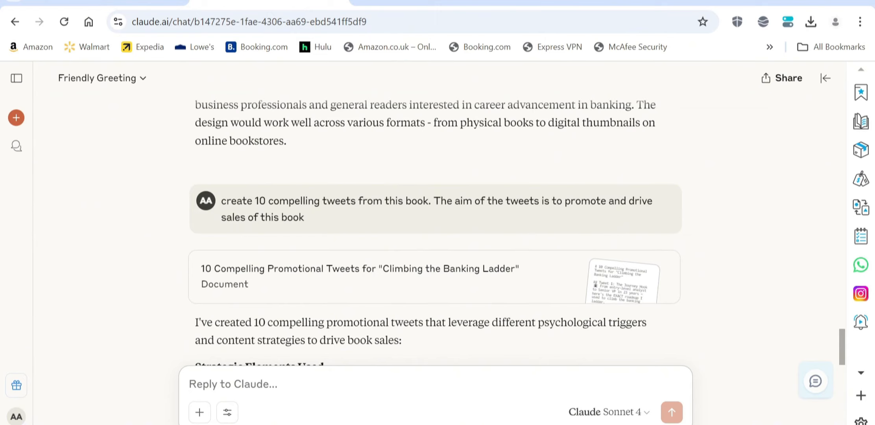
Ask Claude what the author's branding website should look like, with an email list and book sales.
{"action": "type", "text": "i would "}
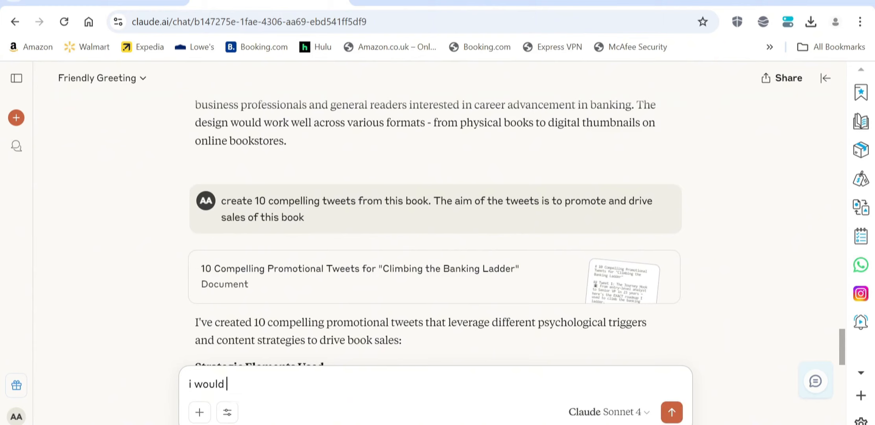
{"action": "type", "text": "like to create"}
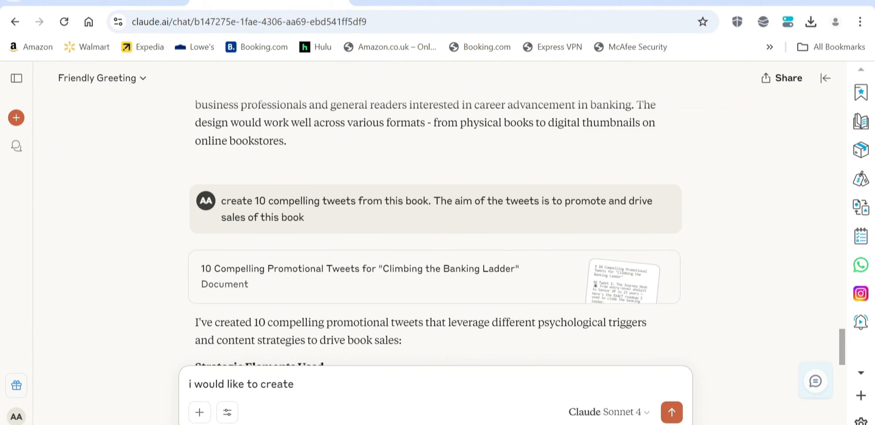
{"action": "key", "text": "BackSpace"}
{"action": "key", "text": "BackSpace"}
{"action": "key", "text": "BackSpace"}
{"action": "key", "text": "BackSpace"}
{"action": "key", "text": "BackSpace"}
{"action": "key", "text": "BackSpace"}
{"action": "type", "text": "brand the author p"}
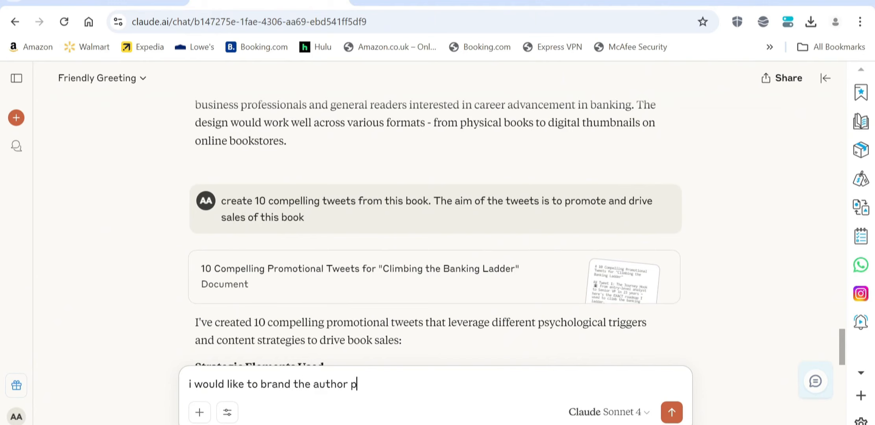
{"action": "type", "text": "roprly"}
{"action": "key", "text": "BackSpace"}
{"action": "key", "text": "BackSpace"}
{"action": "key", "text": "BackSpace"}
{"action": "type", "text": "erly. What shoule"}
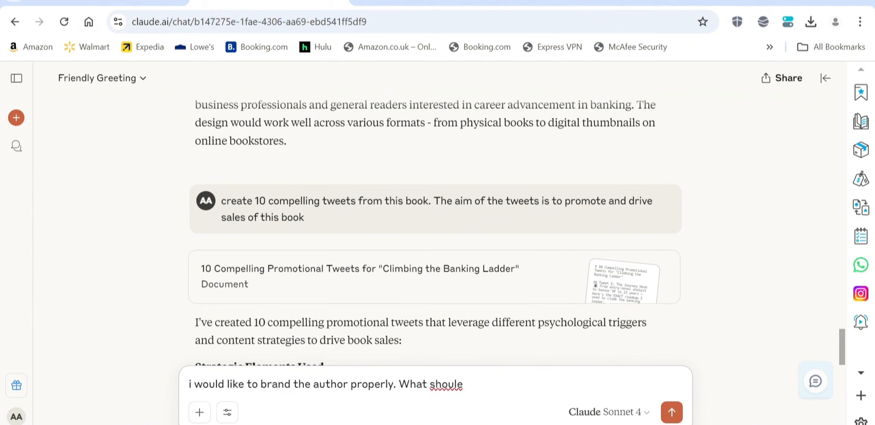
{"action": "type", "text": " her website look"}
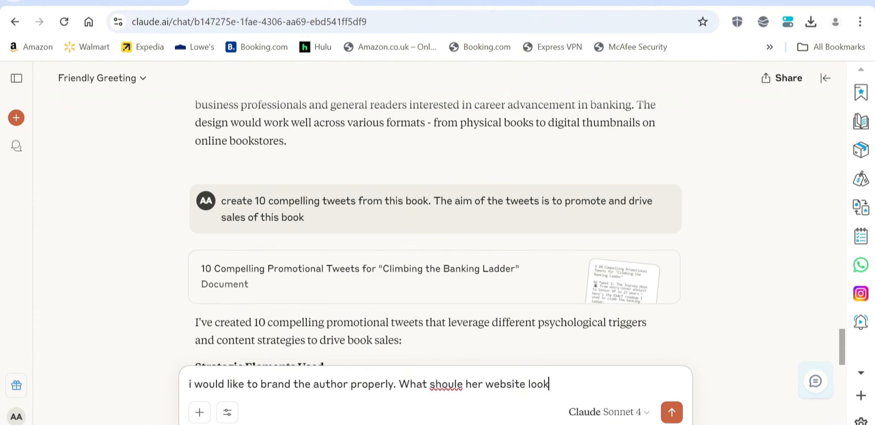
{"action": "type", "text": " like. Bear in mind "}
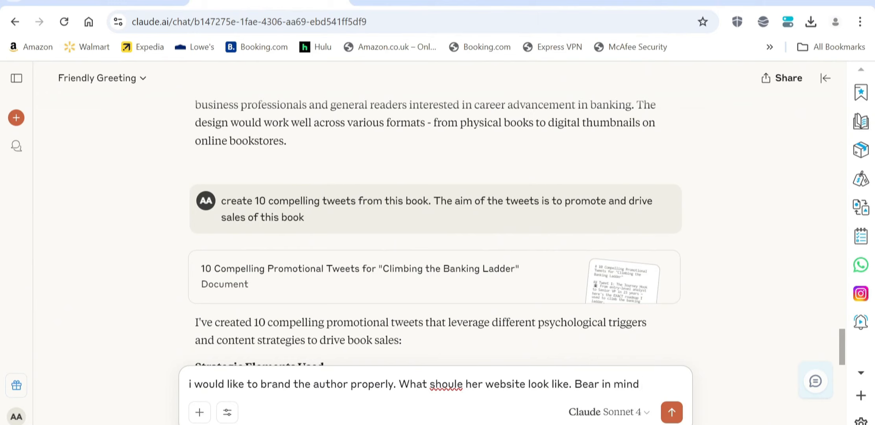
{"action": "type", "text": "we would"}
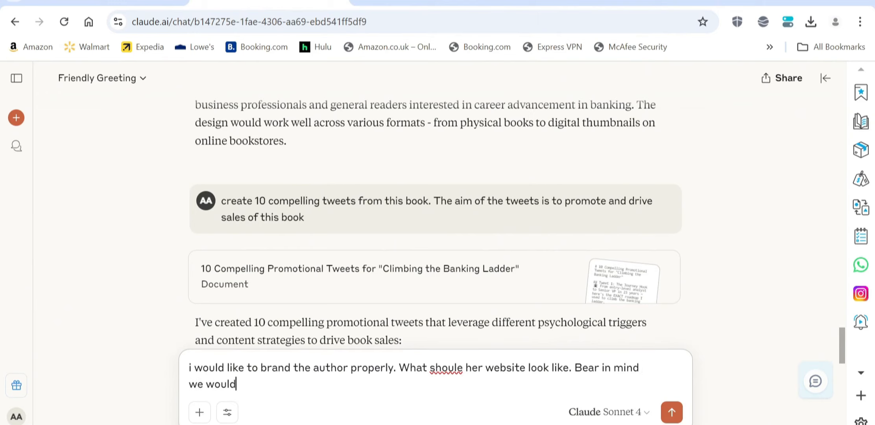
{"action": "type", "text": " like to build"}
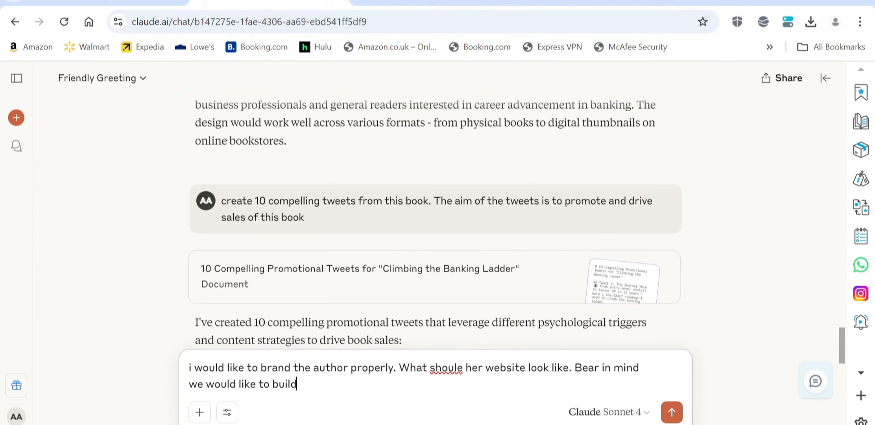
{"action": "type", "text": " an email list"}
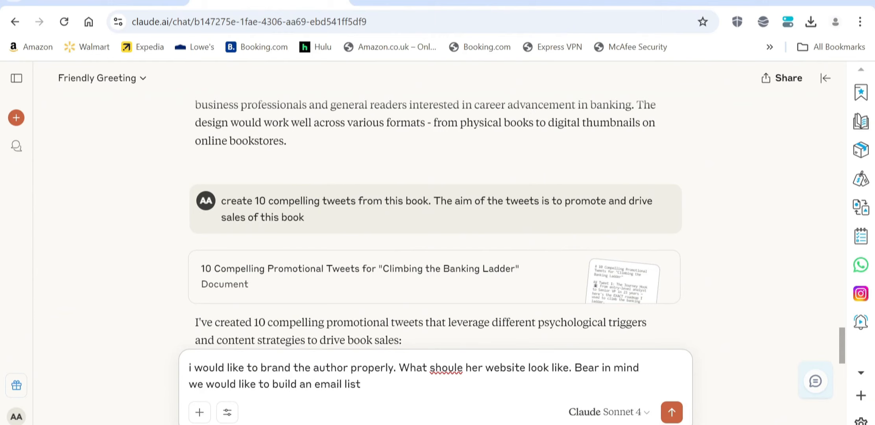
{"action": "type", "text": " and also list her "}
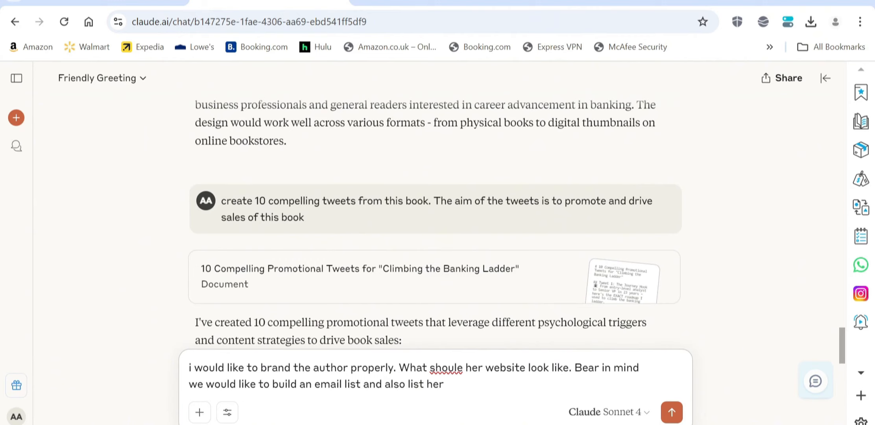
{"action": "type", "text": "books there for sale"}
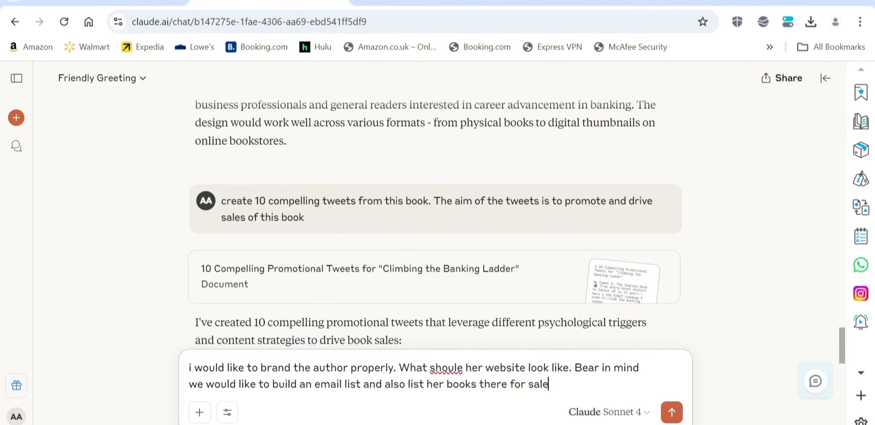
{"action": "type", "text": "."}
{"action": "left_click", "coordinate": [462, 368]}
{"action": "key", "text": "BackSpace"}
{"action": "type", "text": "d"}
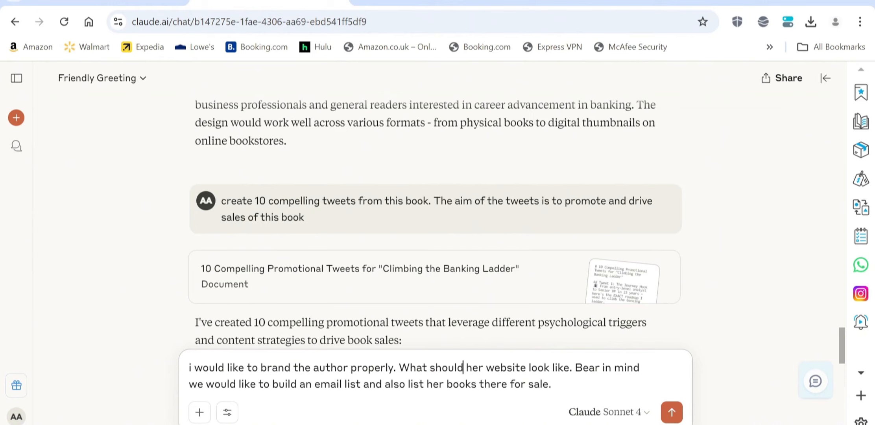
{"action": "left_click", "coordinate": [554, 383]}
{"action": "key", "text": "Return"}
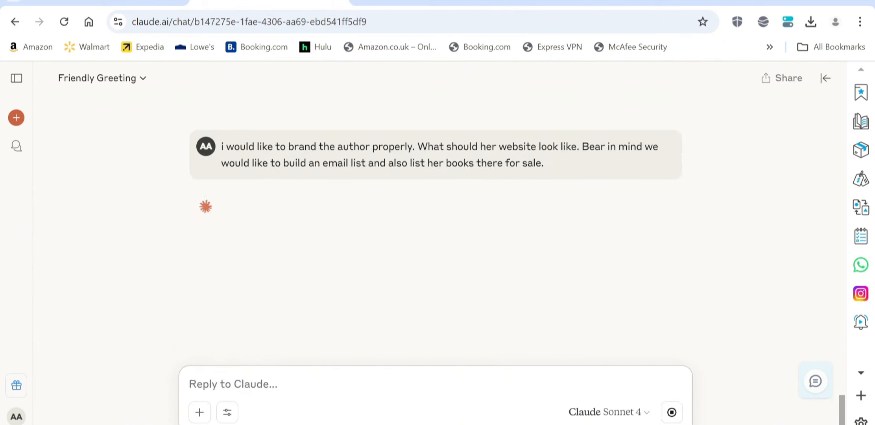
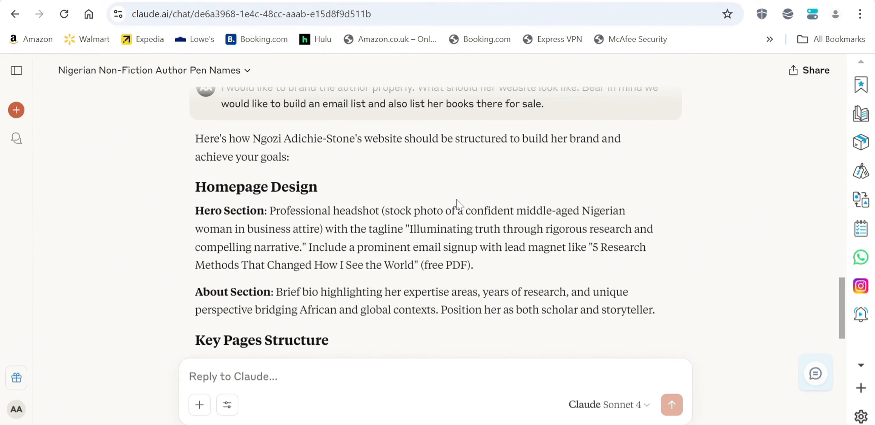
Review Claude's homepage structure for the author, then bring up the systeme.io fitness template editor.
{"action": "scroll", "coordinate": [351, 197], "scroll_direction": "down", "scroll_amount": 1}
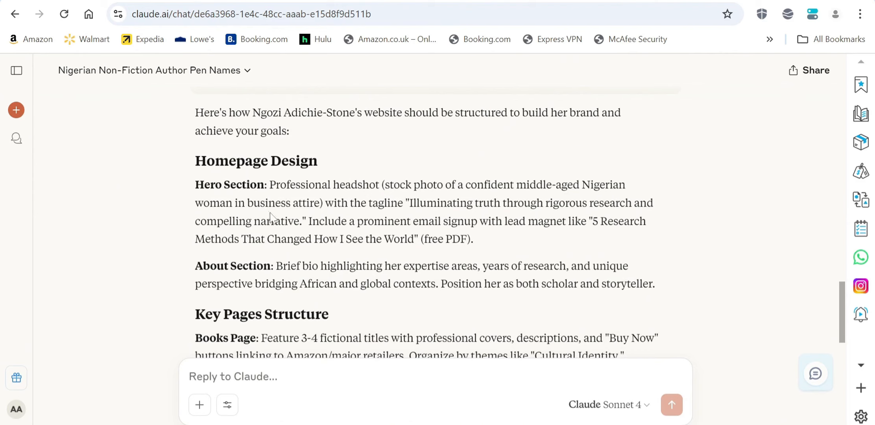
{"action": "scroll", "coordinate": [387, 218], "scroll_direction": "down", "scroll_amount": 2}
{"action": "scroll", "coordinate": [386, 218], "scroll_direction": "up", "scroll_amount": 1}
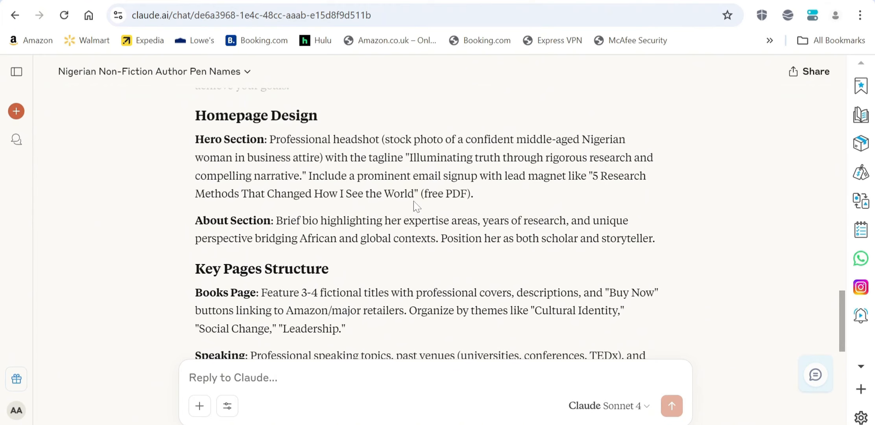
{"action": "scroll", "coordinate": [413, 201], "scroll_direction": "down", "scroll_amount": 1}
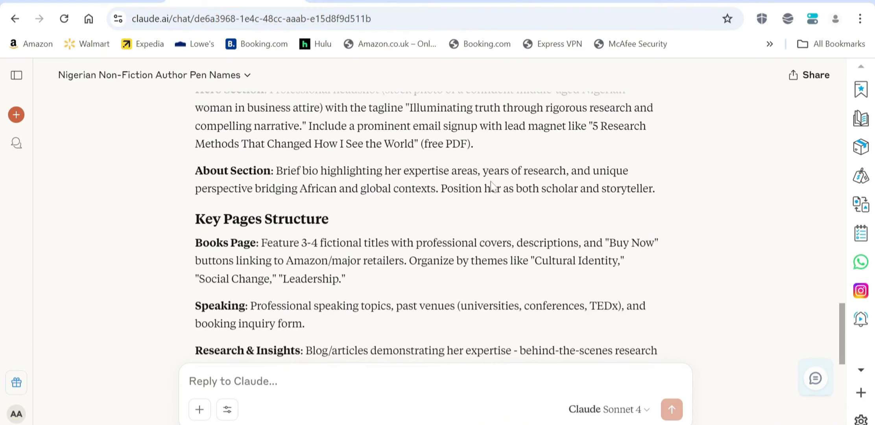
{"action": "scroll", "coordinate": [410, 162], "scroll_direction": "down", "scroll_amount": 9}
{"action": "scroll", "coordinate": [371, 193], "scroll_direction": "up", "scroll_amount": 10}
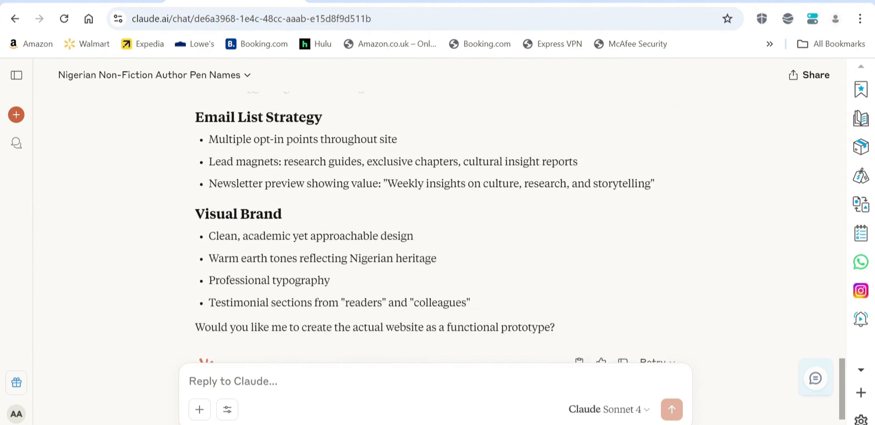
{"action": "scroll", "coordinate": [370, 190], "scroll_direction": "up", "scroll_amount": 2}
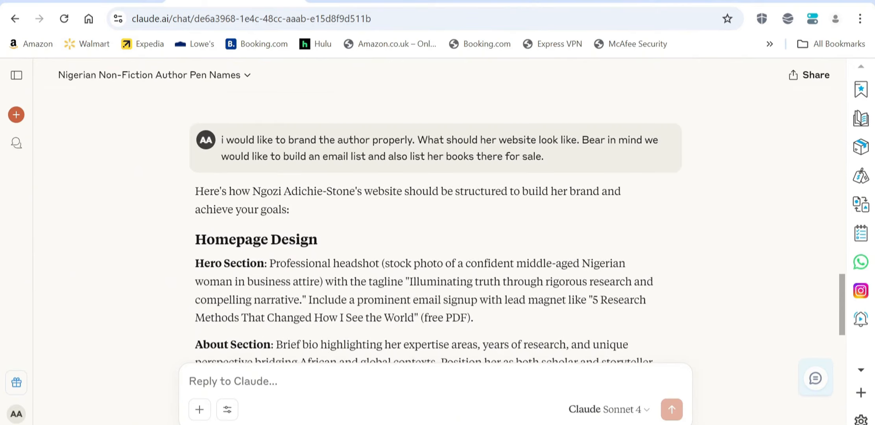
{"action": "scroll", "coordinate": [370, 190], "scroll_direction": "down", "scroll_amount": 1}
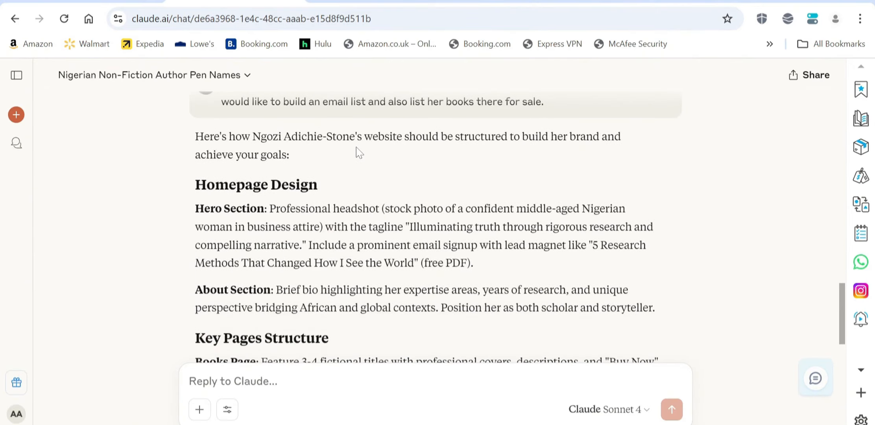
{"action": "left_click", "coordinate": [632, 3]}
{"action": "scroll", "coordinate": [455, 303], "scroll_direction": "down", "scroll_amount": 1}
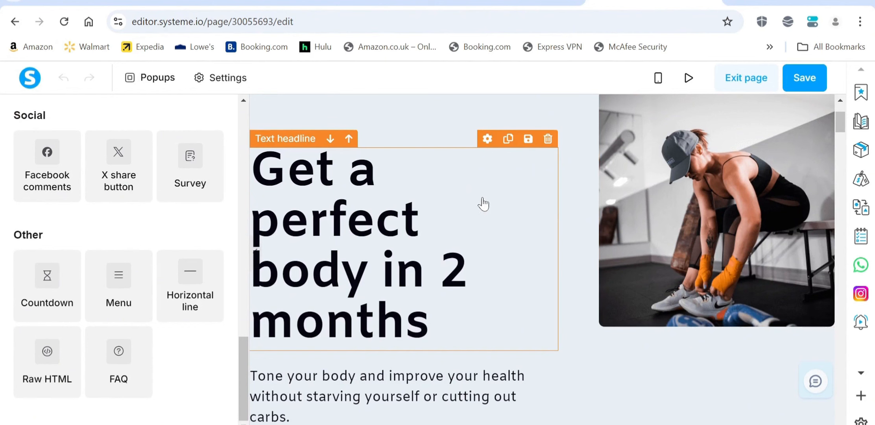
Glance at Claude's website plan again, then return to the systeme.io editor.
{"action": "left_click", "coordinate": [235, 2]}
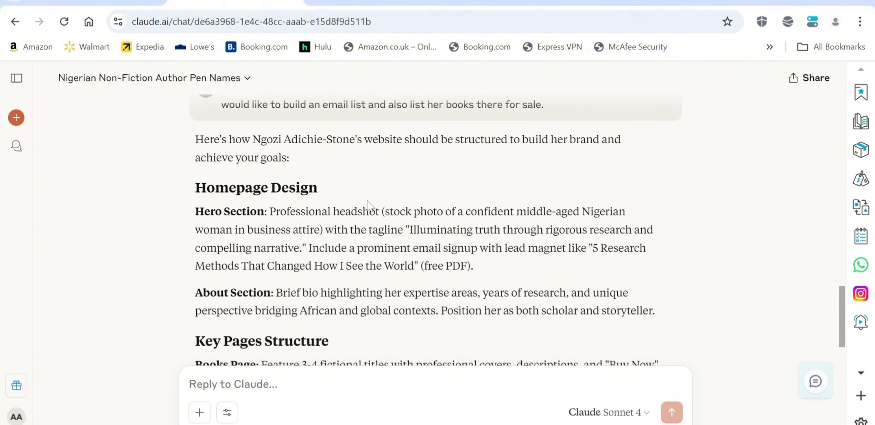
{"action": "scroll", "coordinate": [367, 202], "scroll_direction": "down", "scroll_amount": 1}
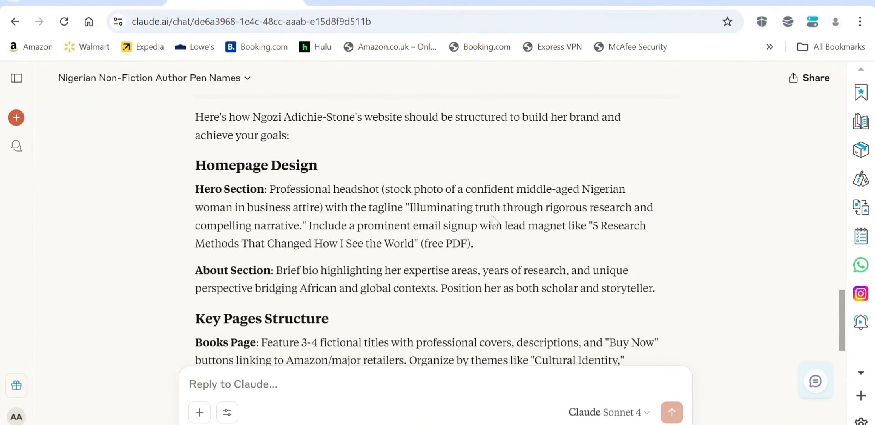
{"action": "left_click", "coordinate": [634, 1]}
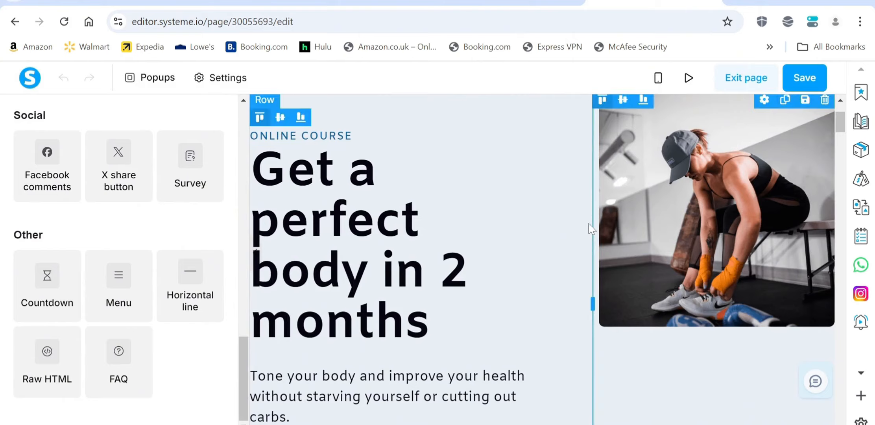
Review the fitness template from hero to lesson cards, then go back to Claude's plan.
{"action": "scroll", "coordinate": [525, 164], "scroll_direction": "down", "scroll_amount": 5}
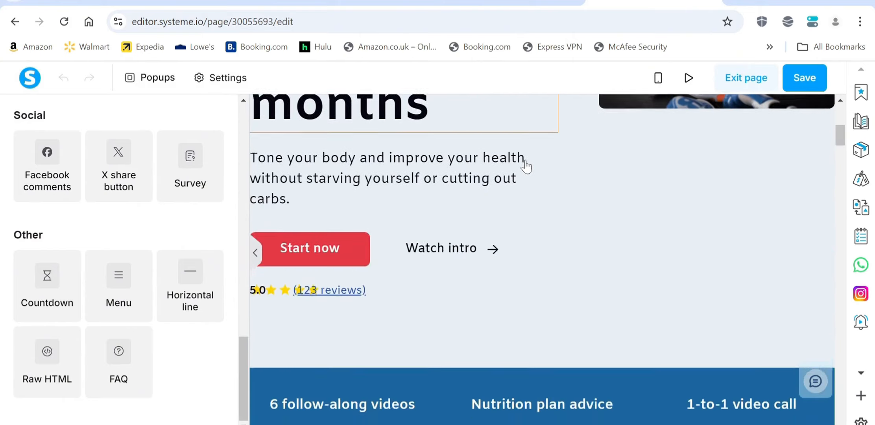
{"action": "scroll", "coordinate": [527, 166], "scroll_direction": "down", "scroll_amount": 18}
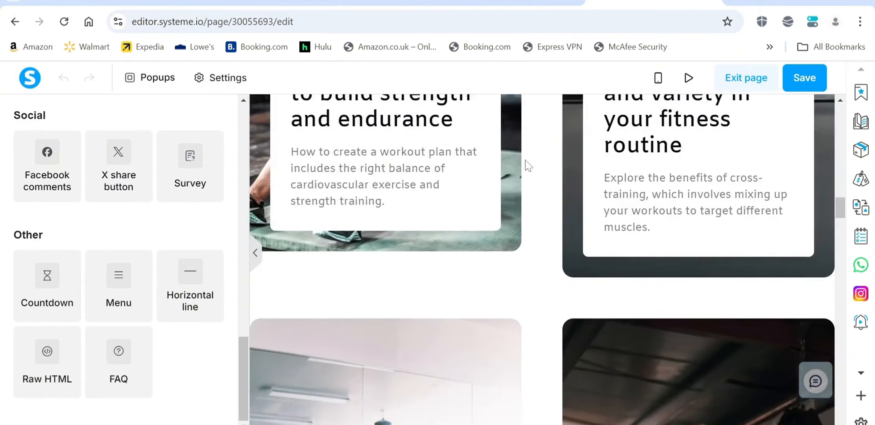
{"action": "scroll", "coordinate": [526, 165], "scroll_direction": "down", "scroll_amount": 15}
{"action": "scroll", "coordinate": [526, 166], "scroll_direction": "up", "scroll_amount": 10}
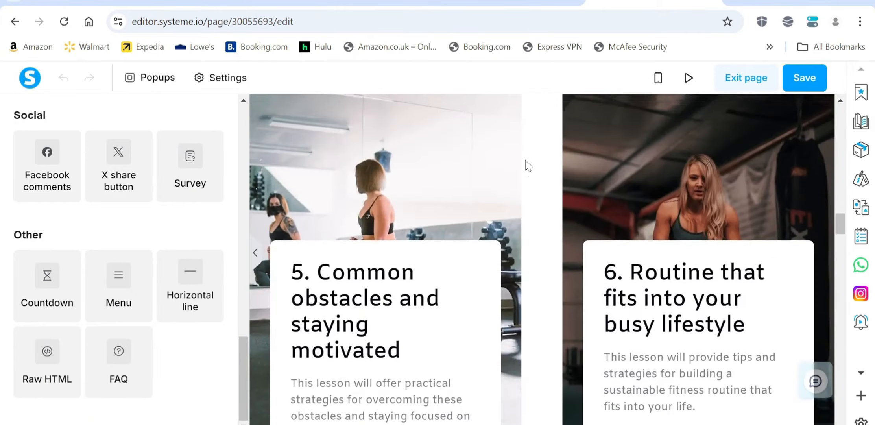
{"action": "scroll", "coordinate": [527, 165], "scroll_direction": "up", "scroll_amount": 15}
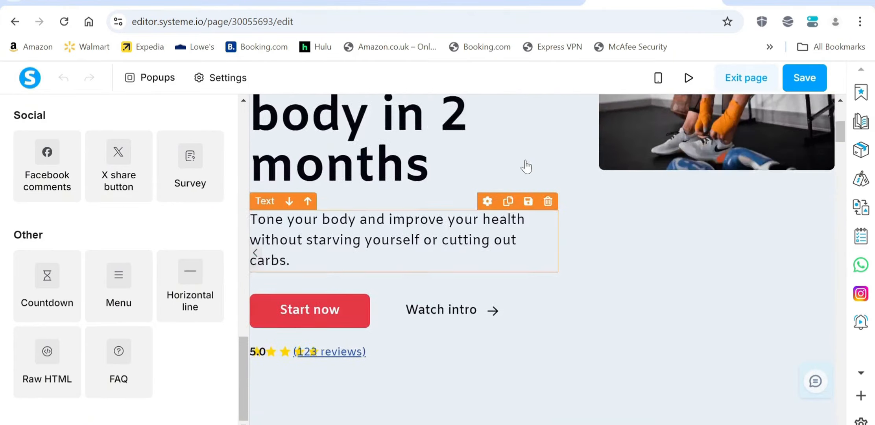
{"action": "scroll", "coordinate": [526, 167], "scroll_direction": "up", "scroll_amount": 5}
{"action": "scroll", "coordinate": [528, 165], "scroll_direction": "down", "scroll_amount": 1}
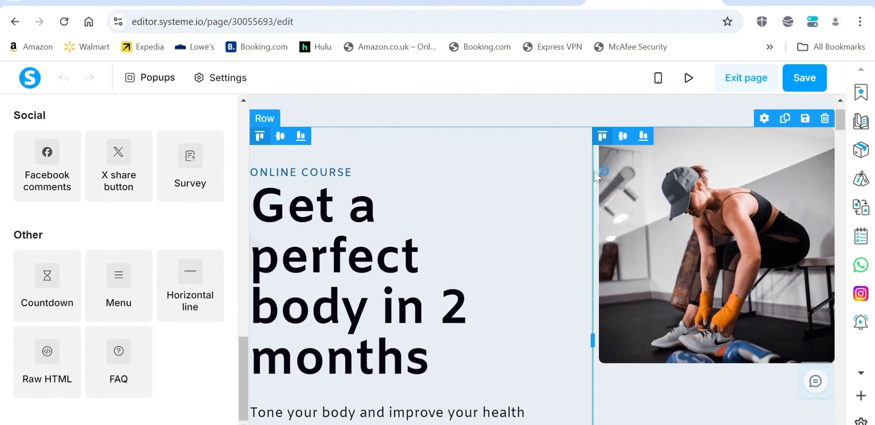
{"action": "left_click", "coordinate": [232, 5]}
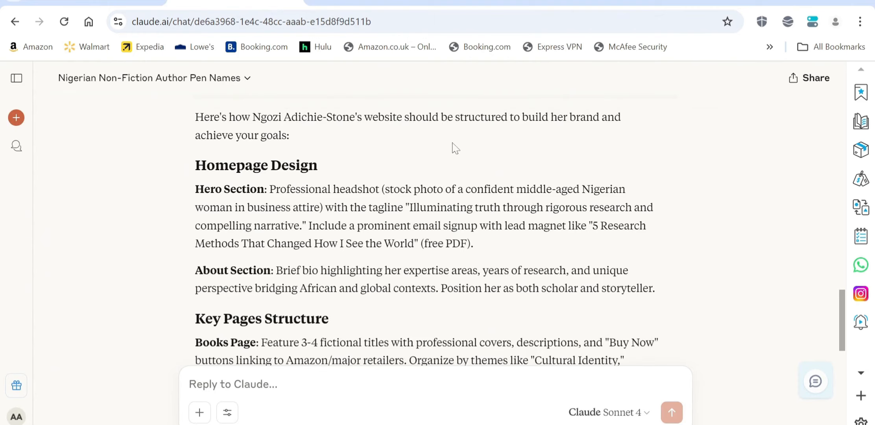
Copy the Hero Section's professional headshot description from Claude and move to a new ChatGPT chat.
{"action": "scroll", "coordinate": [395, 258], "scroll_direction": "down", "scroll_amount": 1}
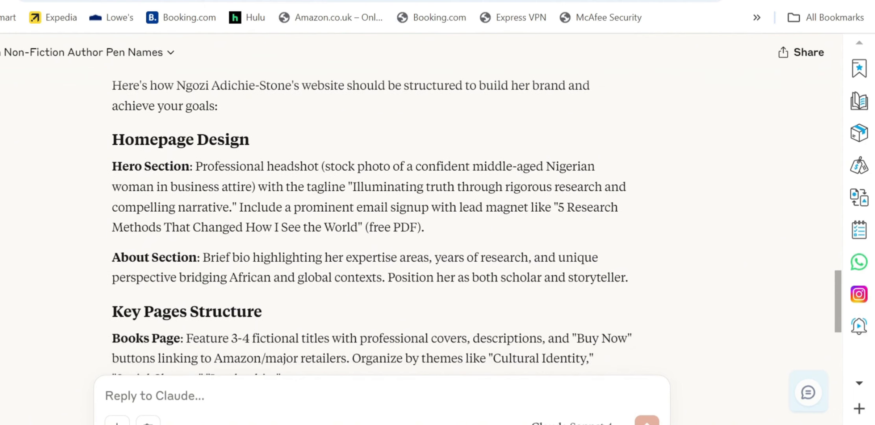
{"action": "left_click_drag", "start_coordinate": [195, 166], "coordinate": [258, 187]}
{"action": "key", "text": "ctrl+c"}
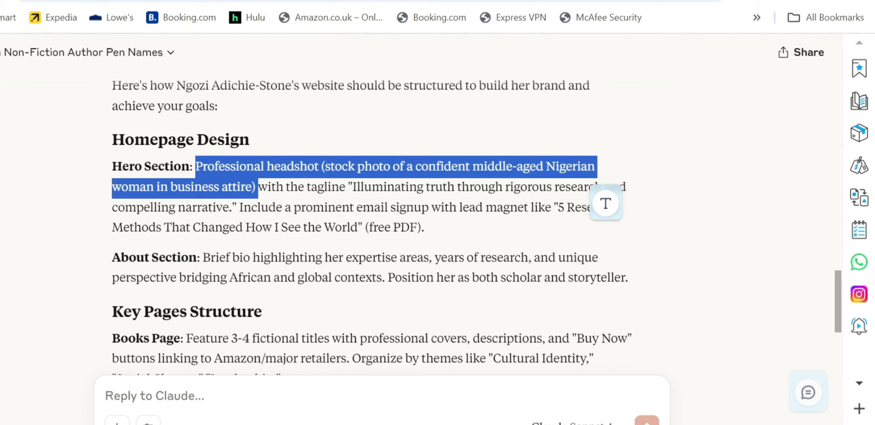
{"action": "key", "text": "ctrl+Tab"}
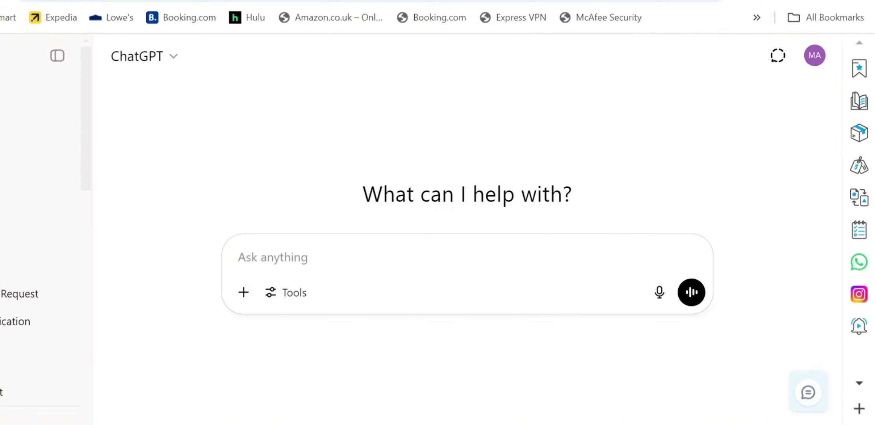
Paste the headshot description into ChatGPT's prompt, prefixed with 'create for me a'.
{"action": "type", "text": "hello"}
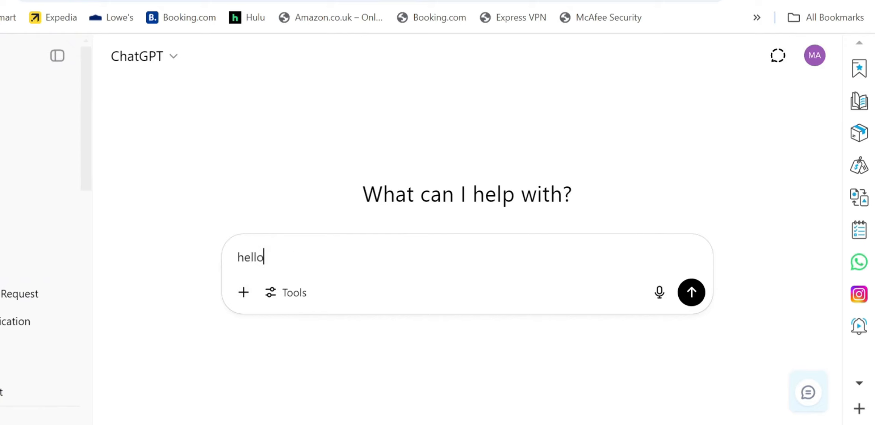
{"action": "key", "text": "BackSpace"}
{"action": "key", "text": "BackSpace"}
{"action": "key", "text": "BackSpace"}
{"action": "key", "text": "BackSpace"}
{"action": "key", "text": "BackSpace"}
{"action": "key", "text": "ctrl+v"}
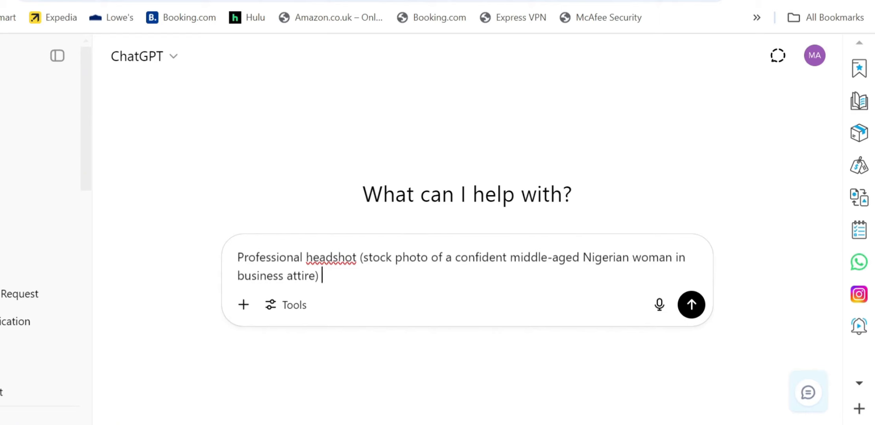
{"action": "left_click", "coordinate": [244, 257]}
{"action": "key", "text": "BackSpace"}
{"action": "type", "text": "create "}
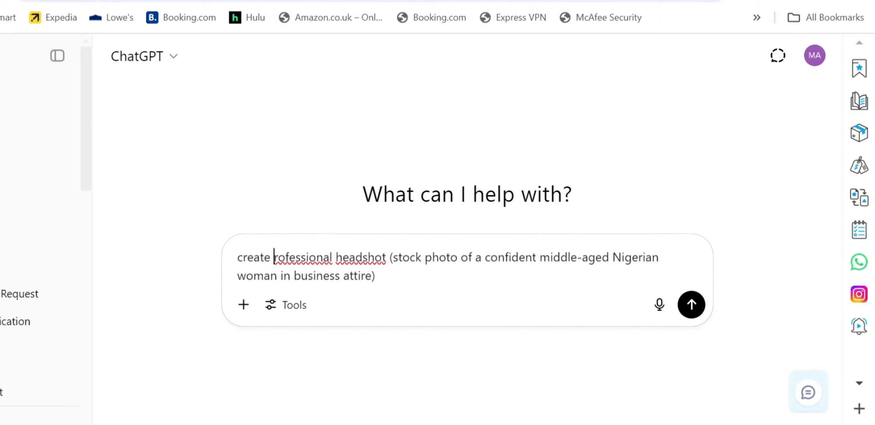
{"action": "type", "text": "for me a "}
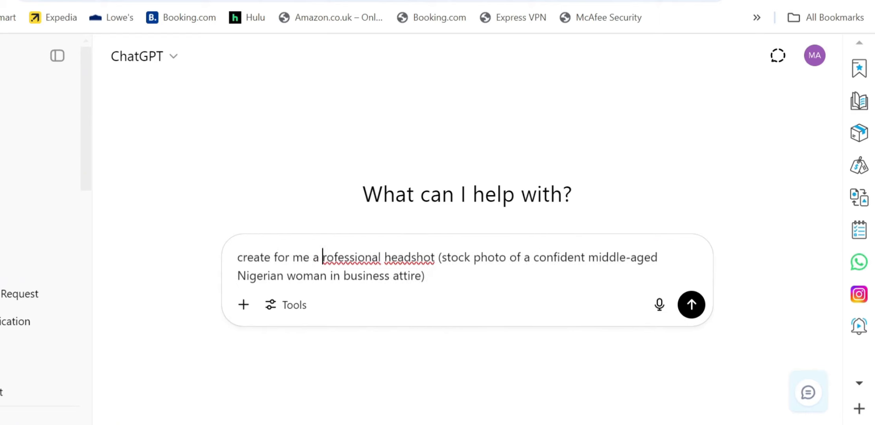
{"action": "type", "text": "p"}
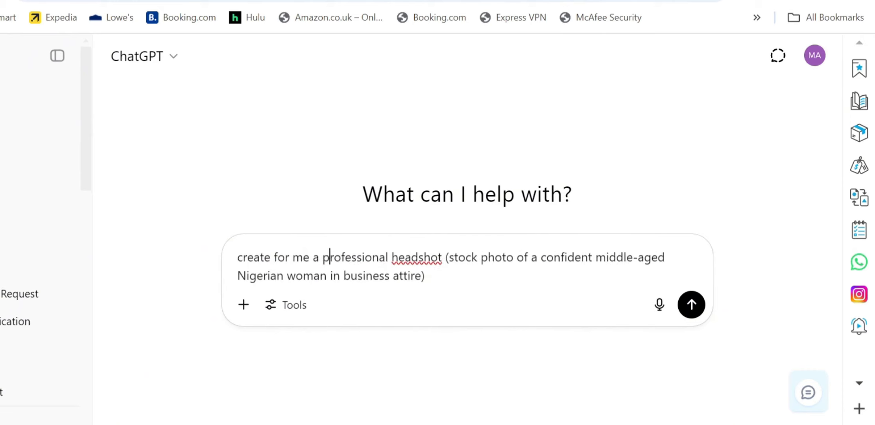
Remove '(stock photo' and the closing bracket, then send the headshot request.
{"action": "left_click_drag", "start_coordinate": [445, 257], "coordinate": [514, 257]}
{"action": "key", "text": "BackSpace"}
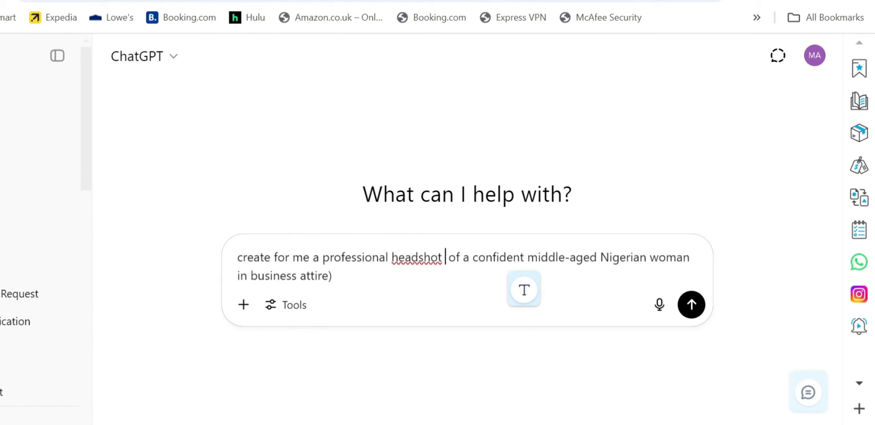
{"action": "key", "text": "BackSpace"}
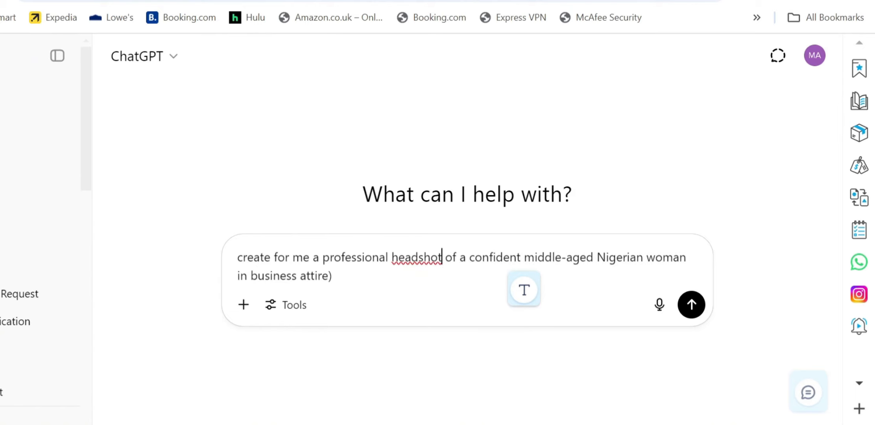
{"action": "left_click", "coordinate": [335, 275]}
{"action": "key", "text": "BackSpace"}
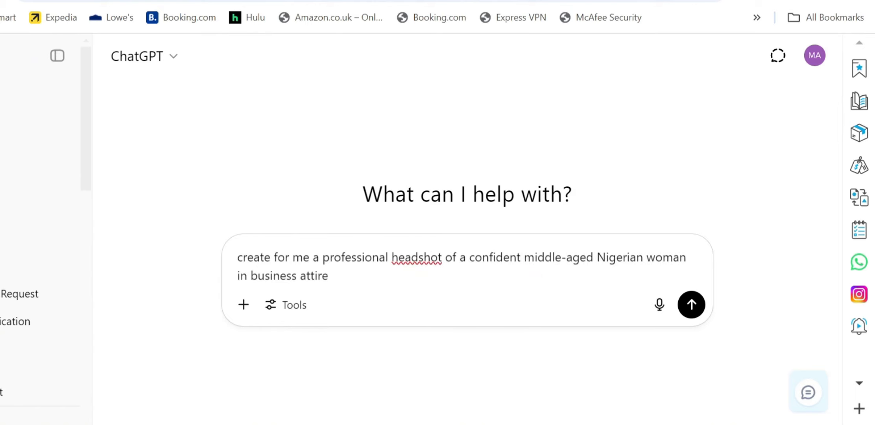
{"action": "key", "text": "Return"}
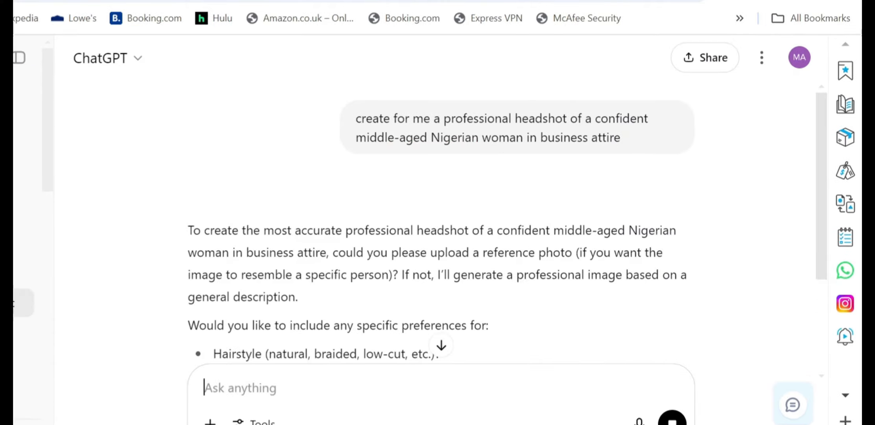
{"action": "scroll", "coordinate": [523, 215], "scroll_direction": "down", "scroll_amount": 1}
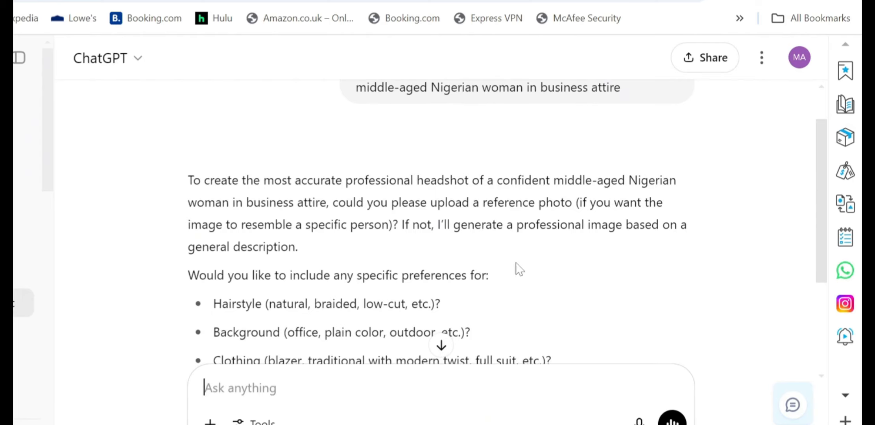
{"action": "scroll", "coordinate": [520, 268], "scroll_direction": "down", "scroll_amount": 1}
{"action": "scroll", "coordinate": [315, 240], "scroll_direction": "down", "scroll_amount": 1}
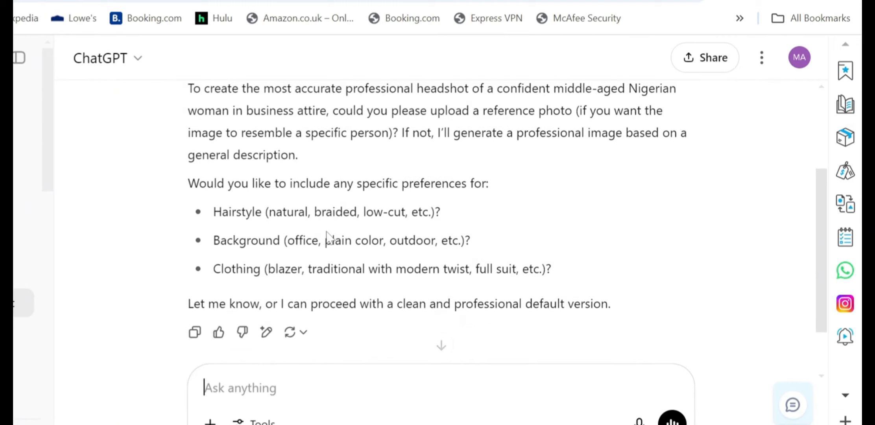
{"action": "scroll", "coordinate": [330, 237], "scroll_direction": "up", "scroll_amount": 1}
{"action": "scroll", "coordinate": [327, 236], "scroll_direction": "up", "scroll_amount": 1}
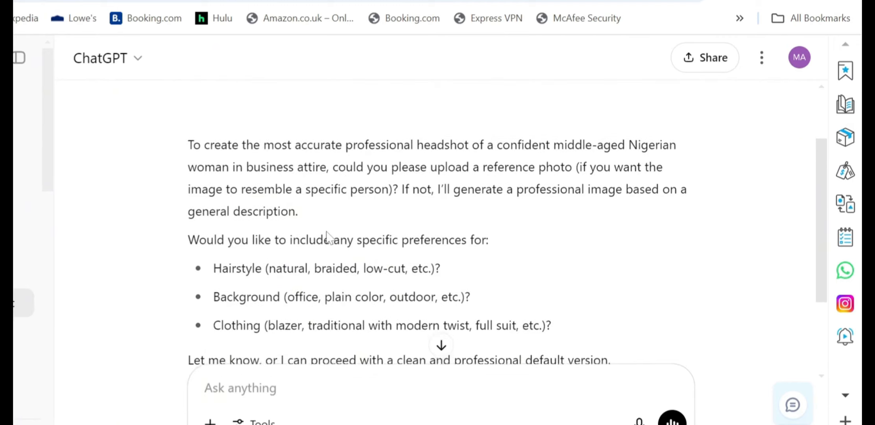
{"action": "scroll", "coordinate": [418, 212], "scroll_direction": "down", "scroll_amount": 1}
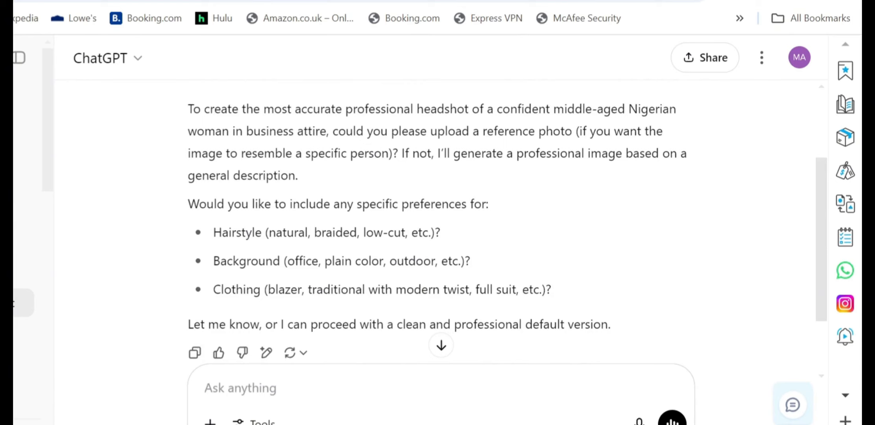
{"action": "scroll", "coordinate": [441, 236], "scroll_direction": "down", "scroll_amount": 2}
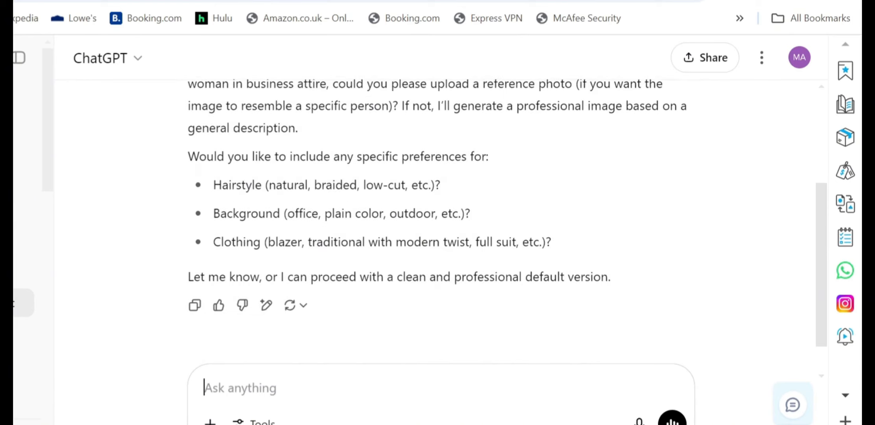
{"action": "scroll", "coordinate": [441, 236], "scroll_direction": "up", "scroll_amount": 2}
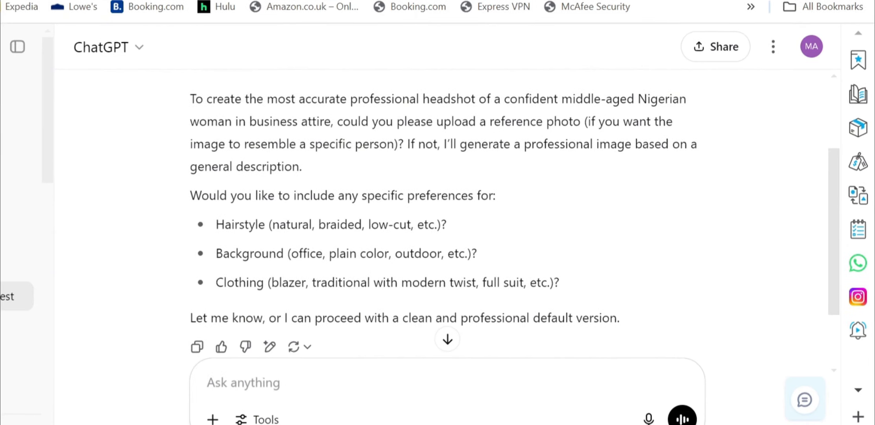
Attach the download (2) reference photo and send it to ChatGPT.
{"action": "left_click", "coordinate": [213, 420]}
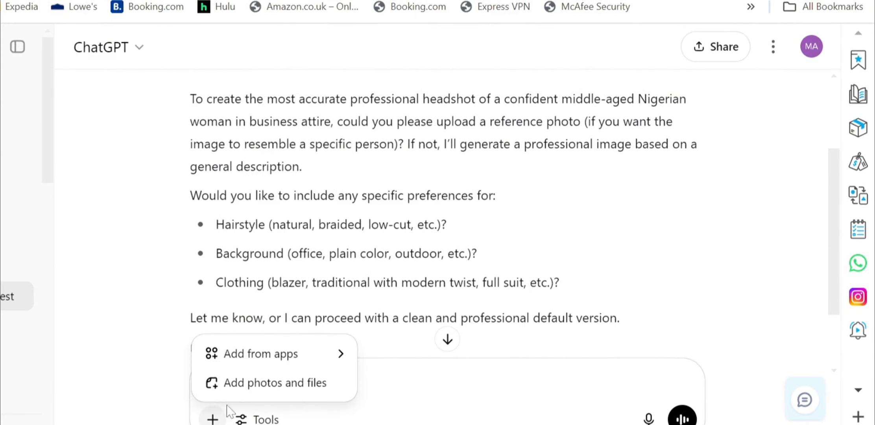
{"action": "left_click", "coordinate": [274, 383]}
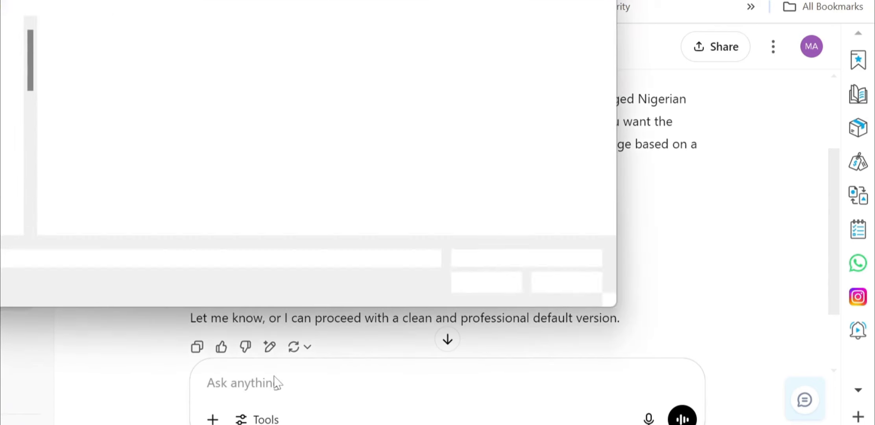
{"action": "left_click", "coordinate": [93, 75]}
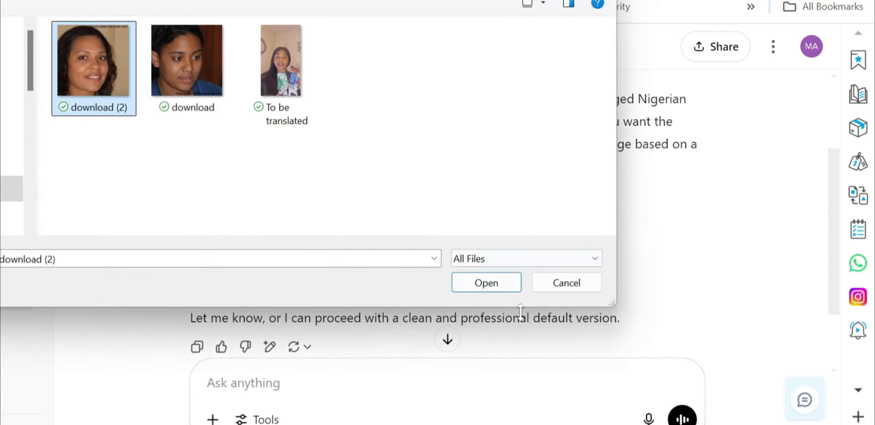
{"action": "left_click", "coordinate": [494, 283]}
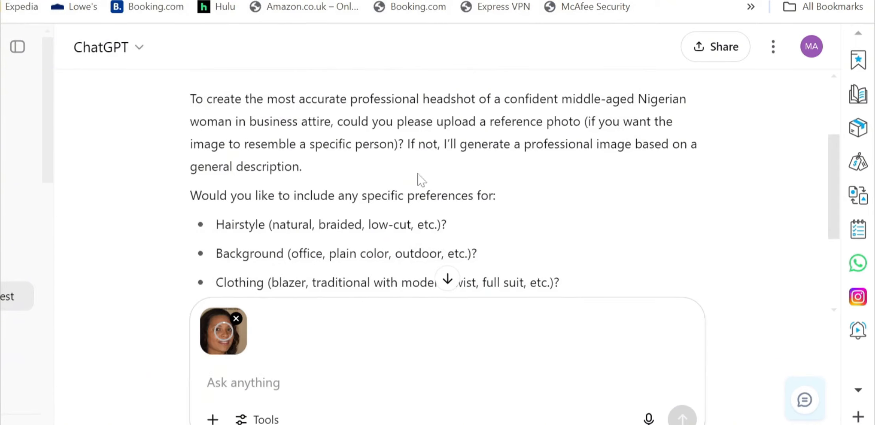
{"action": "scroll", "coordinate": [447, 188], "scroll_direction": "down", "scroll_amount": 3}
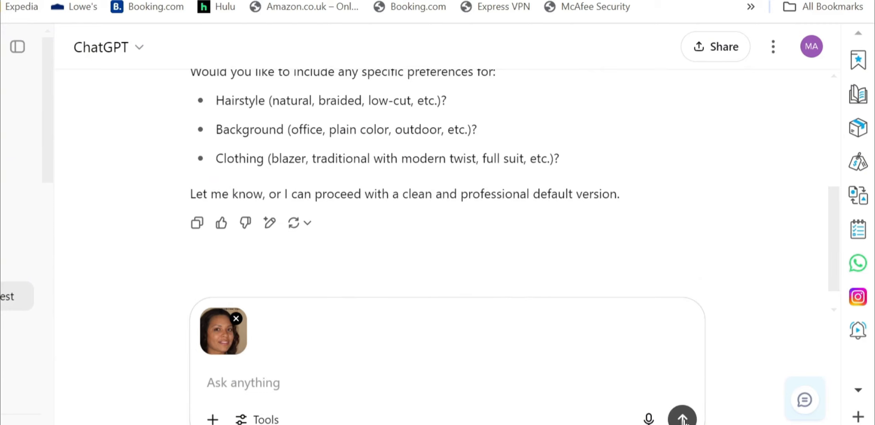
{"action": "left_click", "coordinate": [683, 418]}
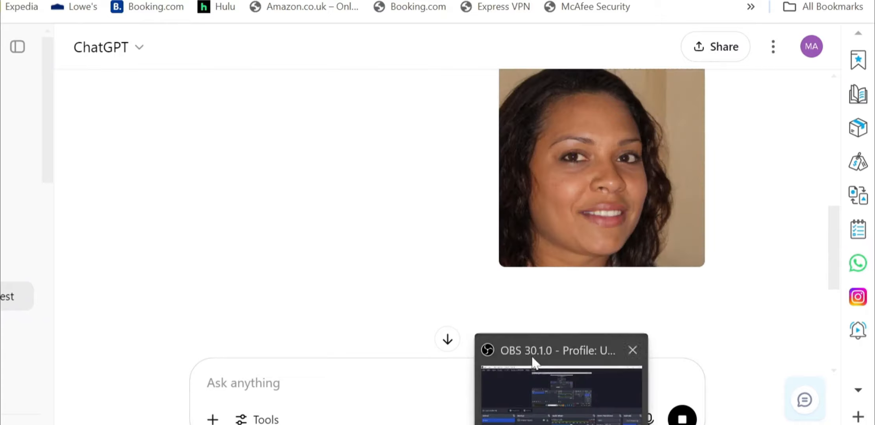
Download the generated headshot of the woman in a black blazer as a PNG.
{"action": "scroll", "coordinate": [497, 295], "scroll_direction": "up", "scroll_amount": 2}
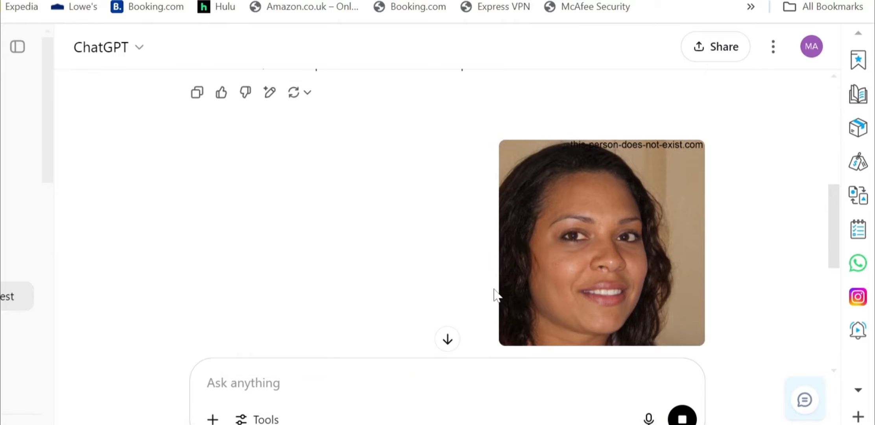
{"action": "scroll", "coordinate": [495, 296], "scroll_direction": "down", "scroll_amount": 4}
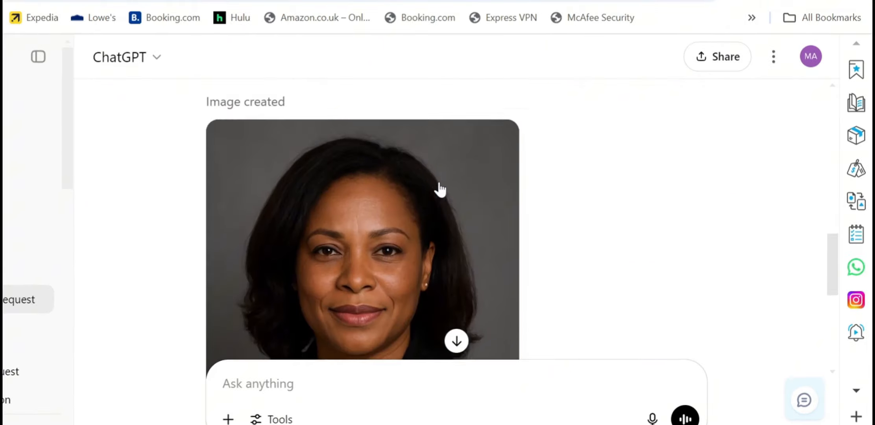
{"action": "scroll", "coordinate": [440, 189], "scroll_direction": "down", "scroll_amount": 7}
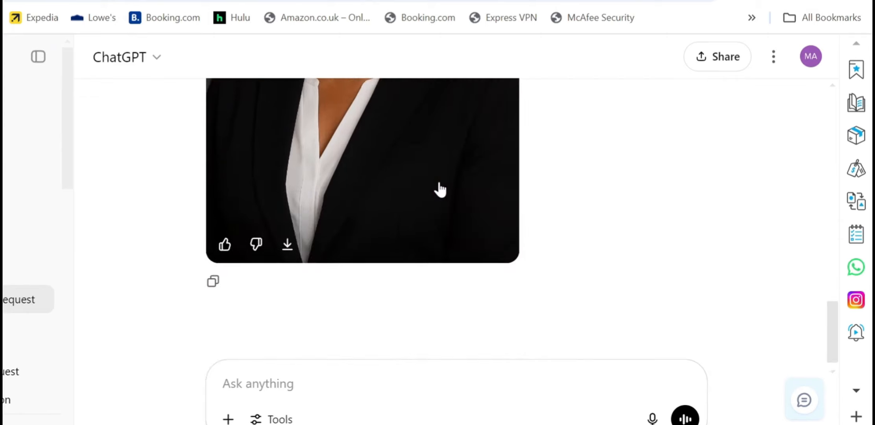
{"action": "scroll", "coordinate": [440, 188], "scroll_direction": "up", "scroll_amount": 3}
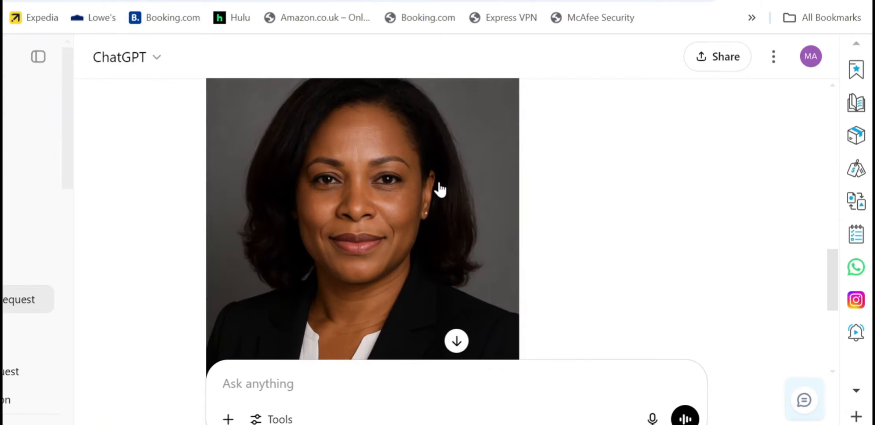
{"action": "scroll", "coordinate": [440, 189], "scroll_direction": "up", "scroll_amount": 2}
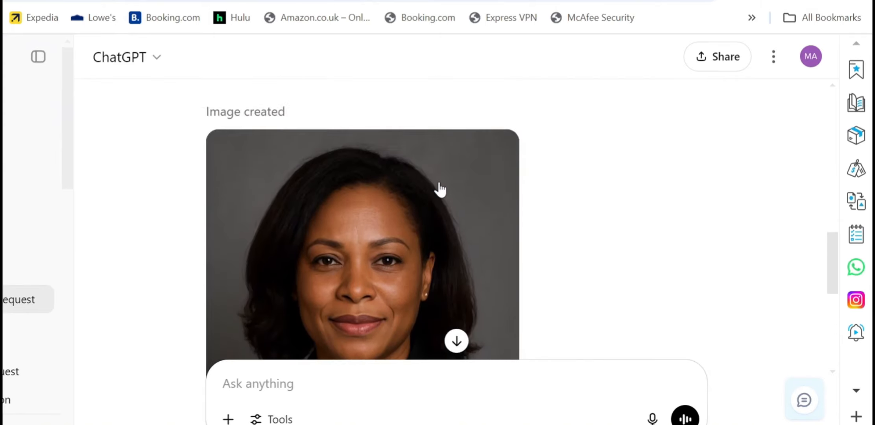
{"action": "scroll", "coordinate": [440, 189], "scroll_direction": "up", "scroll_amount": 5}
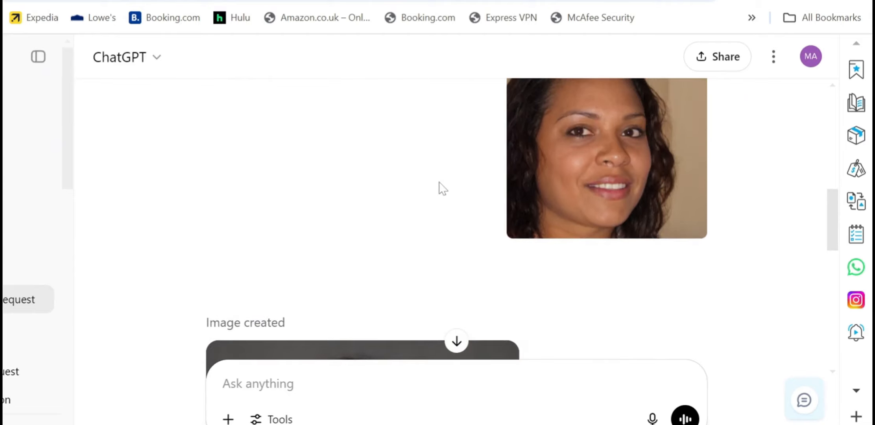
{"action": "scroll", "coordinate": [442, 188], "scroll_direction": "down", "scroll_amount": 1}
{"action": "scroll", "coordinate": [442, 188], "scroll_direction": "up", "scroll_amount": 2}
{"action": "scroll", "coordinate": [442, 188], "scroll_direction": "down", "scroll_amount": 8}
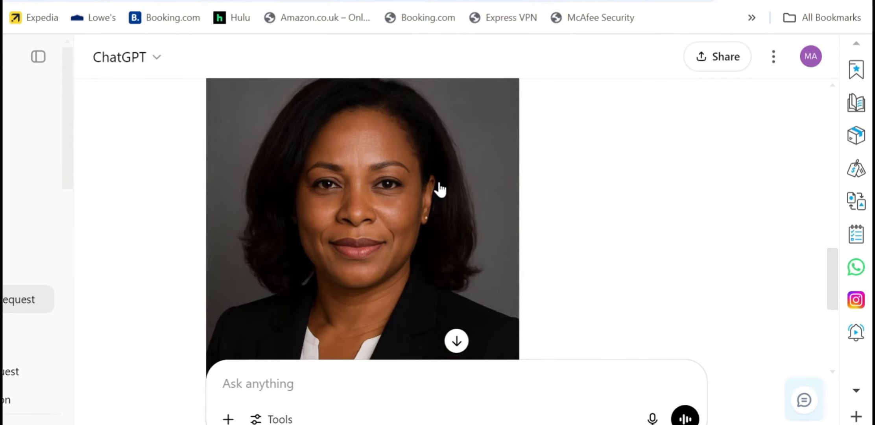
{"action": "scroll", "coordinate": [440, 189], "scroll_direction": "up", "scroll_amount": 8}
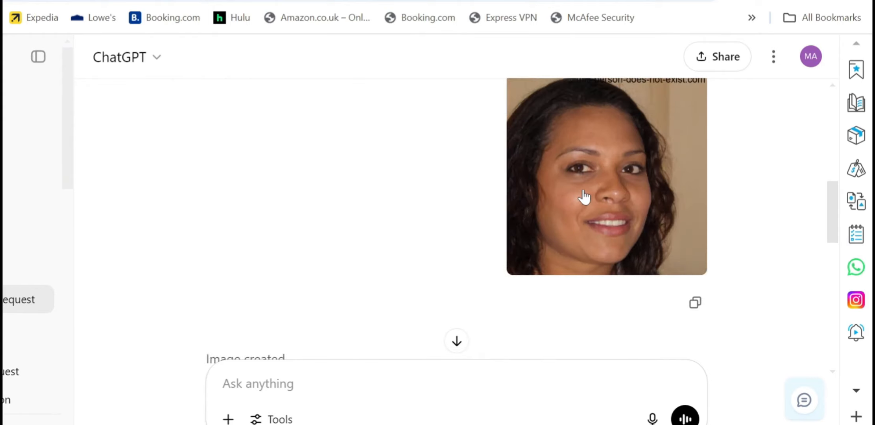
{"action": "scroll", "coordinate": [584, 197], "scroll_direction": "down", "scroll_amount": 8}
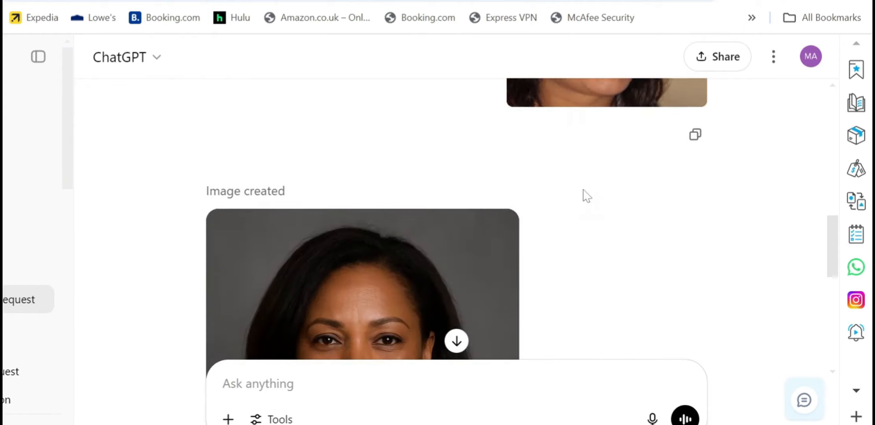
{"action": "scroll", "coordinate": [582, 197], "scroll_direction": "down", "scroll_amount": 1}
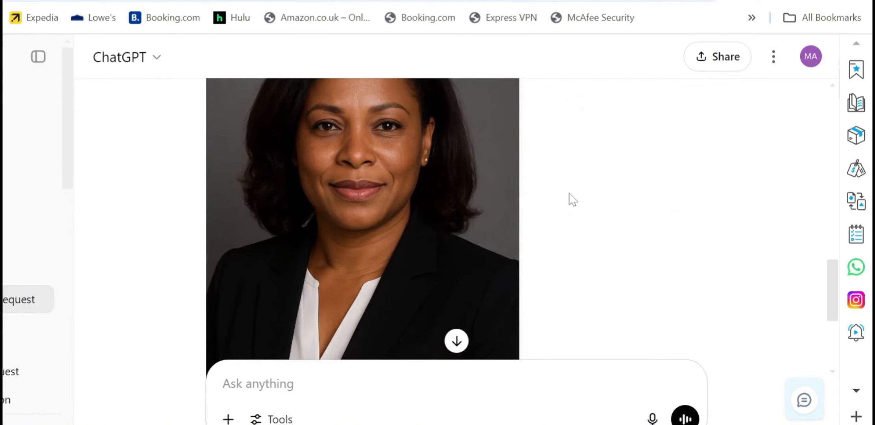
{"action": "left_click", "coordinate": [456, 341]}
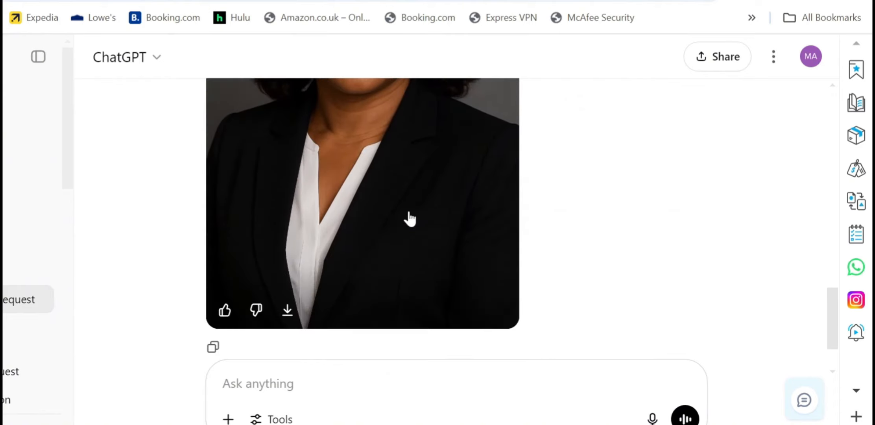
{"action": "left_click", "coordinate": [287, 309]}
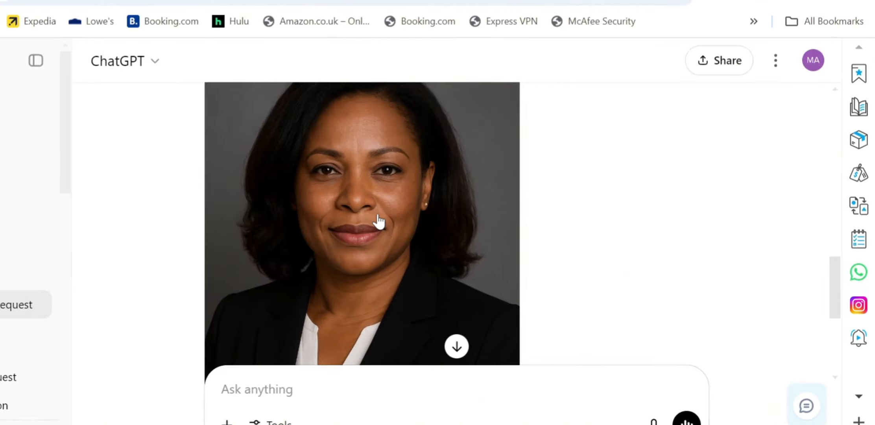
{"action": "scroll", "coordinate": [379, 221], "scroll_direction": "up", "scroll_amount": 3}
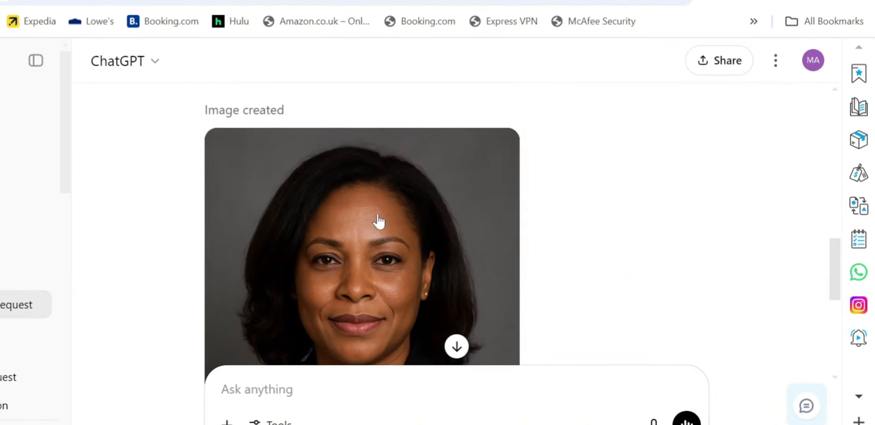
{"action": "scroll", "coordinate": [379, 222], "scroll_direction": "down", "scroll_amount": 5}
{"action": "scroll", "coordinate": [378, 222], "scroll_direction": "down", "scroll_amount": 2}
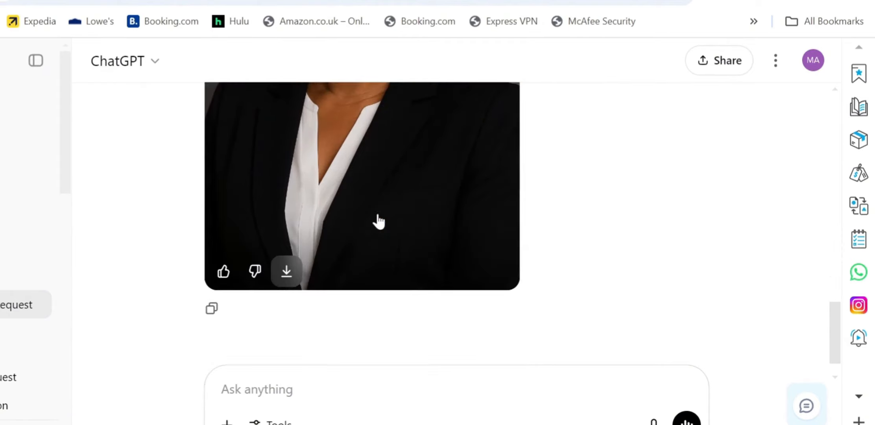
{"action": "scroll", "coordinate": [379, 221], "scroll_direction": "up", "scroll_amount": 4}
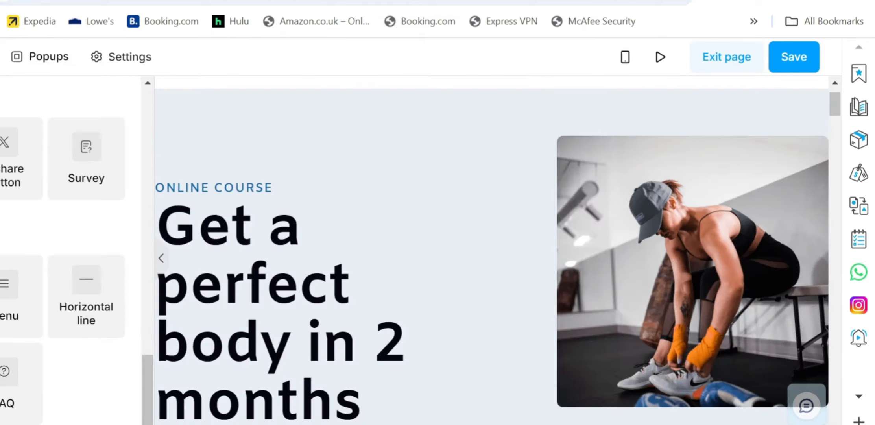
Add an Image element and upload the ChatGPT headshot file from the WEBINAR folder.
{"action": "scroll", "coordinate": [412, 224], "scroll_direction": "down", "scroll_amount": 3}
{"action": "scroll", "coordinate": [413, 225], "scroll_direction": "up", "scroll_amount": 3}
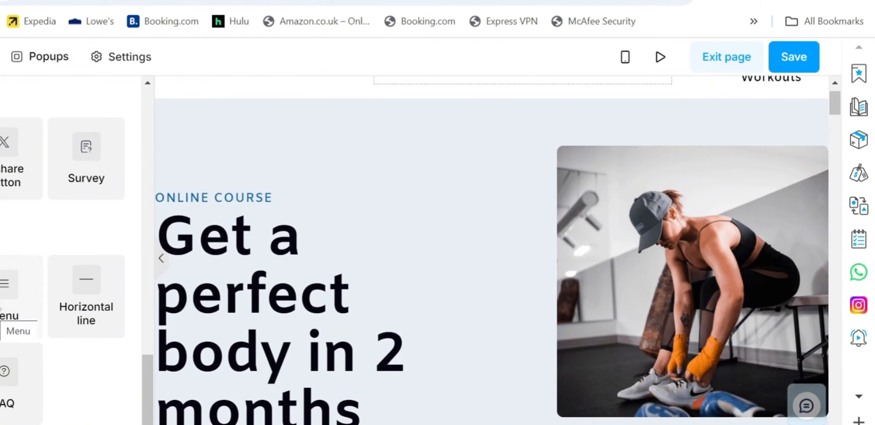
{"action": "scroll", "coordinate": [1, 309], "scroll_direction": "up", "scroll_amount": 5}
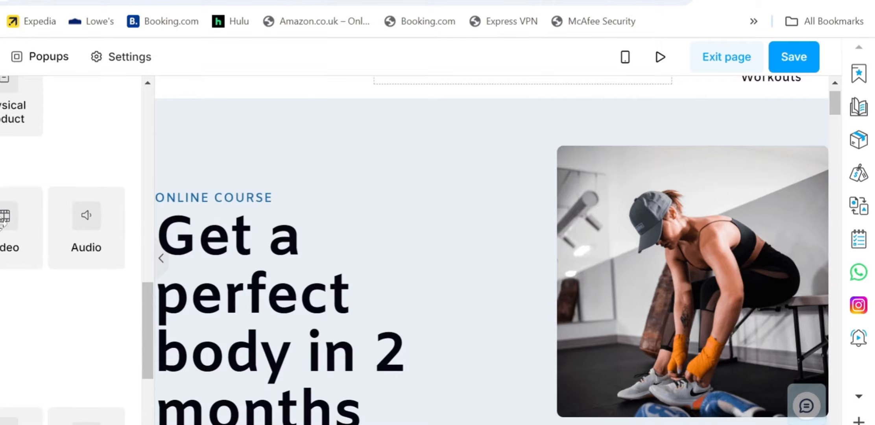
{"action": "left_click", "coordinate": [3, 243]}
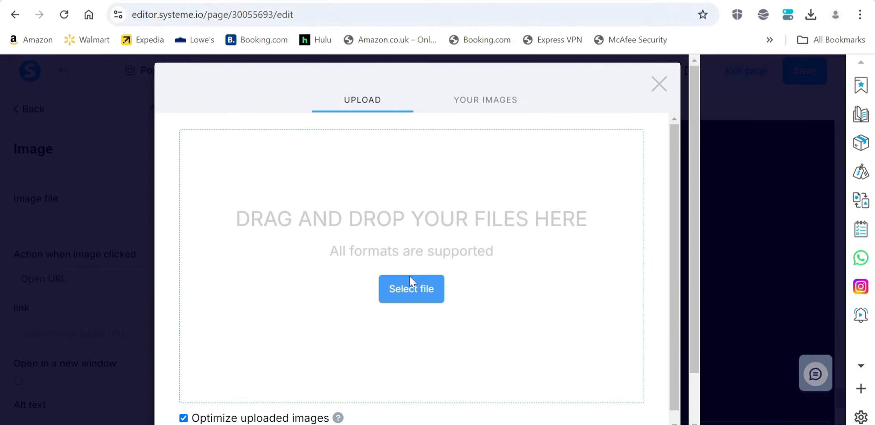
{"action": "left_click", "coordinate": [340, 299]}
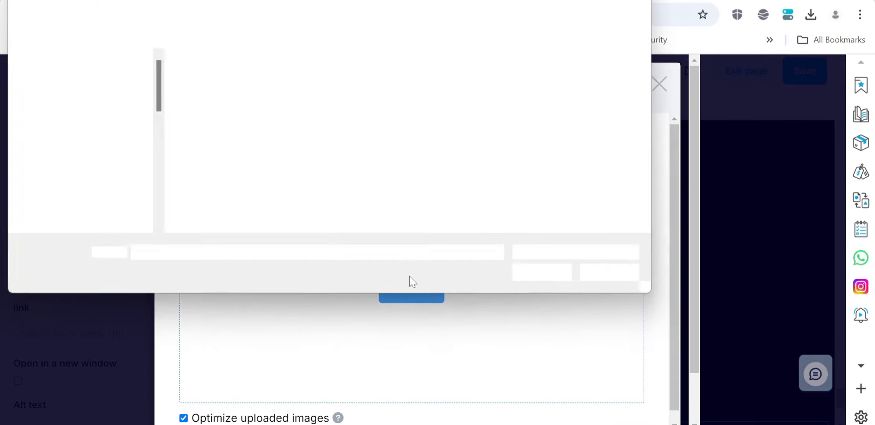
{"action": "left_click", "coordinate": [213, 81]}
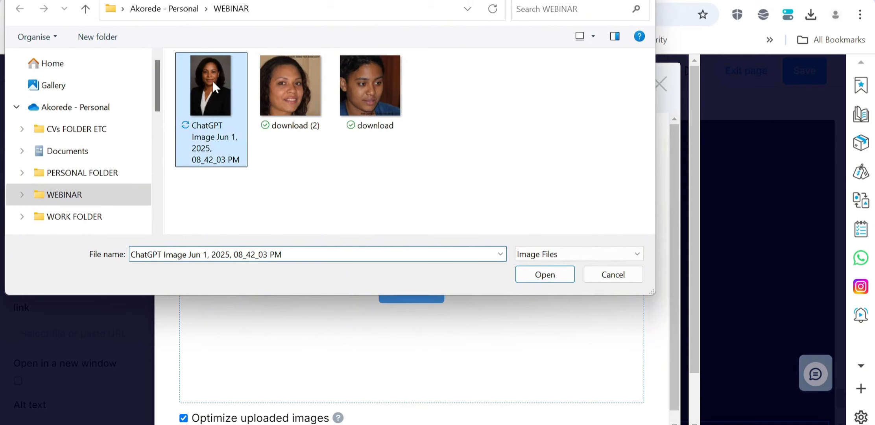
{"action": "left_click", "coordinate": [550, 275]}
{"action": "scroll", "coordinate": [489, 269], "scroll_direction": "down", "scroll_amount": 2}
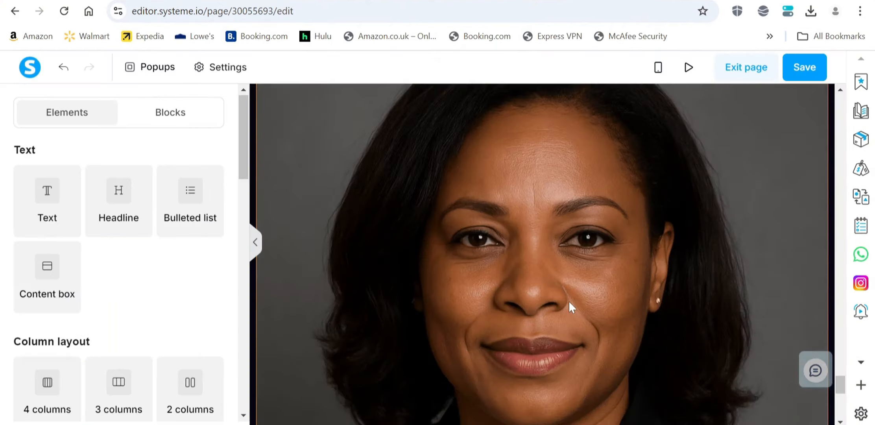
Delete the old fitness photo from the hero, leaving the new headshot beside the headline.
{"action": "scroll", "coordinate": [569, 300], "scroll_direction": "down", "scroll_amount": 8}
{"action": "scroll", "coordinate": [568, 304], "scroll_direction": "up", "scroll_amount": 4}
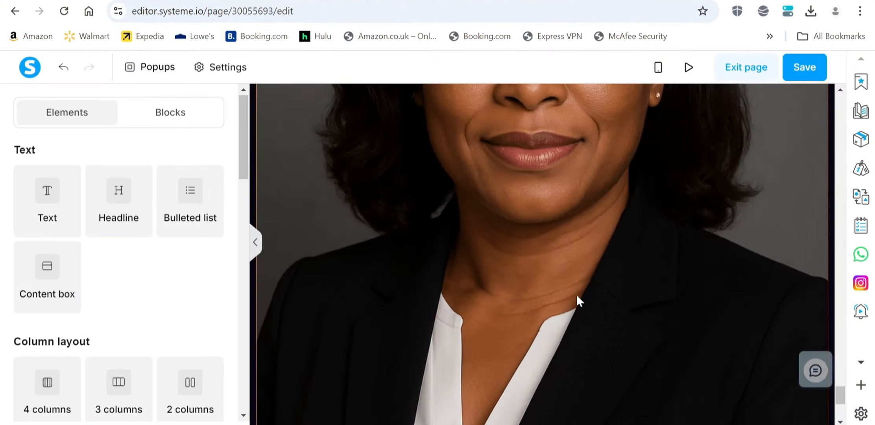
{"action": "scroll", "coordinate": [577, 301], "scroll_direction": "up", "scroll_amount": 2}
{"action": "scroll", "coordinate": [574, 314], "scroll_direction": "up", "scroll_amount": 10}
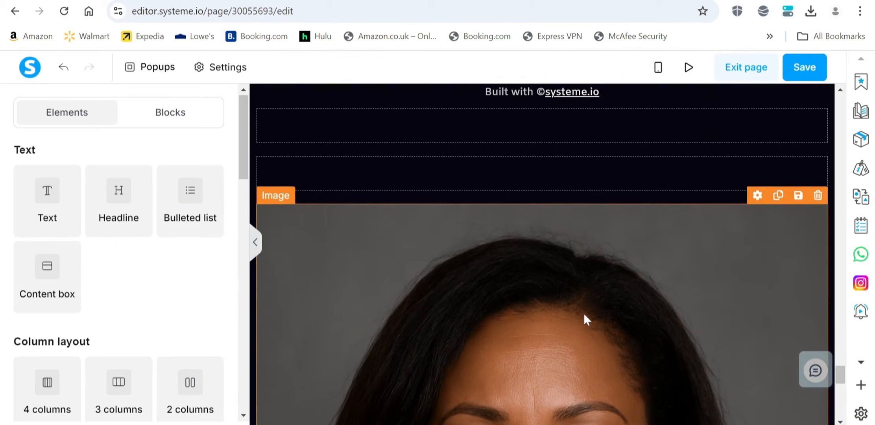
{"action": "scroll", "coordinate": [631, 236], "scroll_direction": "up", "scroll_amount": 4}
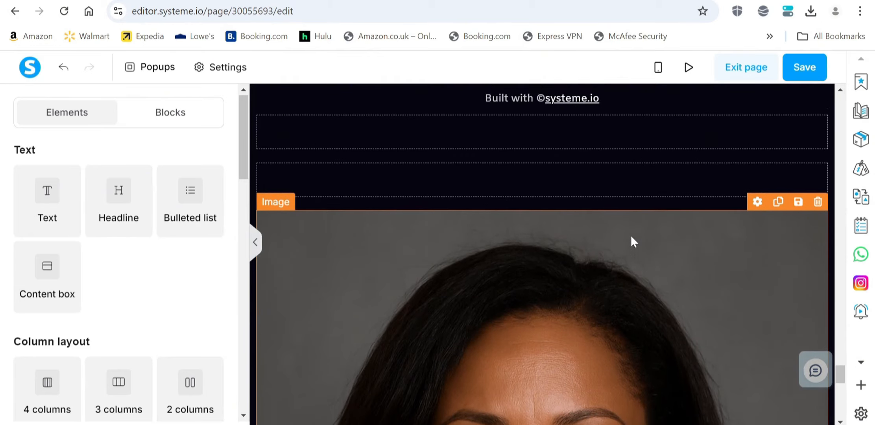
{"action": "scroll", "coordinate": [646, 275], "scroll_direction": "up", "scroll_amount": 20}
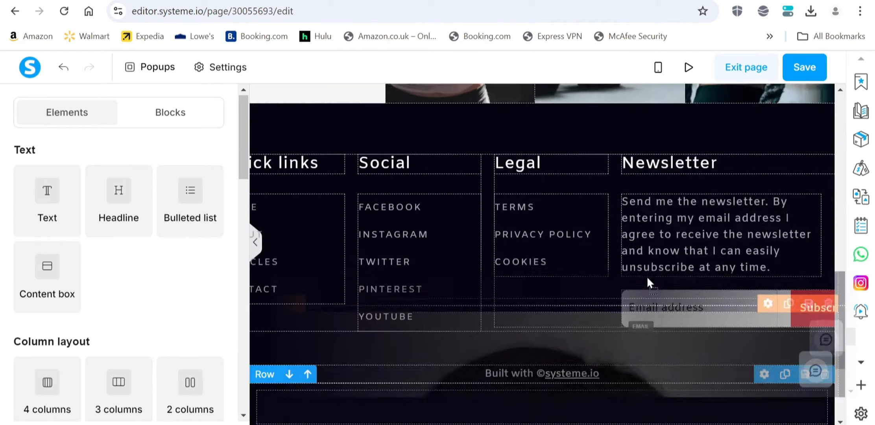
{"action": "scroll", "coordinate": [648, 256], "scroll_direction": "up", "scroll_amount": 20}
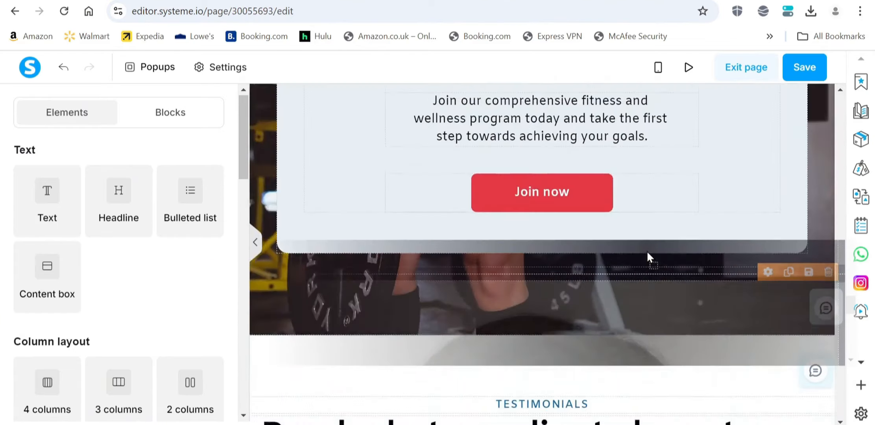
{"action": "scroll", "coordinate": [647, 252], "scroll_direction": "up", "scroll_amount": 20}
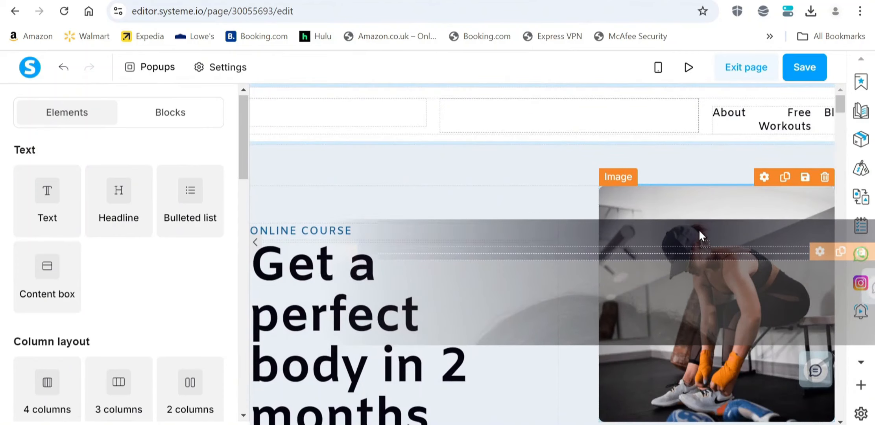
{"action": "scroll", "coordinate": [524, 285], "scroll_direction": "down", "scroll_amount": 5}
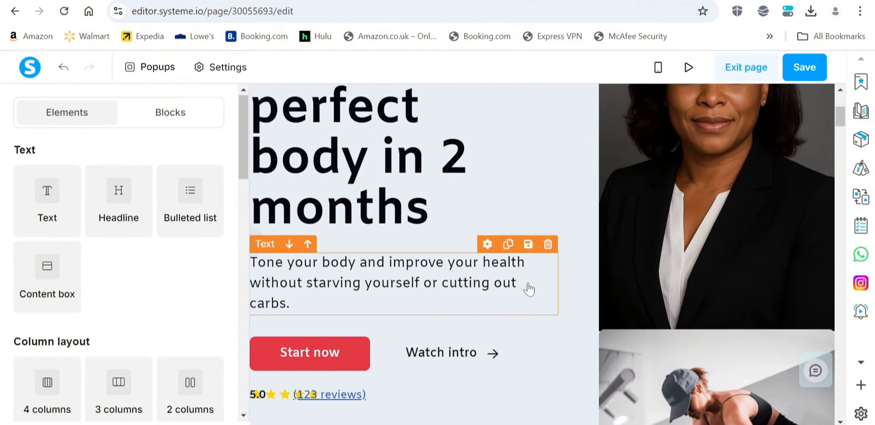
{"action": "scroll", "coordinate": [607, 266], "scroll_direction": "up", "scroll_amount": 2}
{"action": "scroll", "coordinate": [629, 274], "scroll_direction": "down", "scroll_amount": 6}
{"action": "left_click", "coordinate": [770, 186]}
{"action": "left_click", "coordinate": [219, 105]}
Check the updated hero with the headshot, then return to Claude's homepage plan.
{"action": "scroll", "coordinate": [471, 262], "scroll_direction": "up", "scroll_amount": 5}
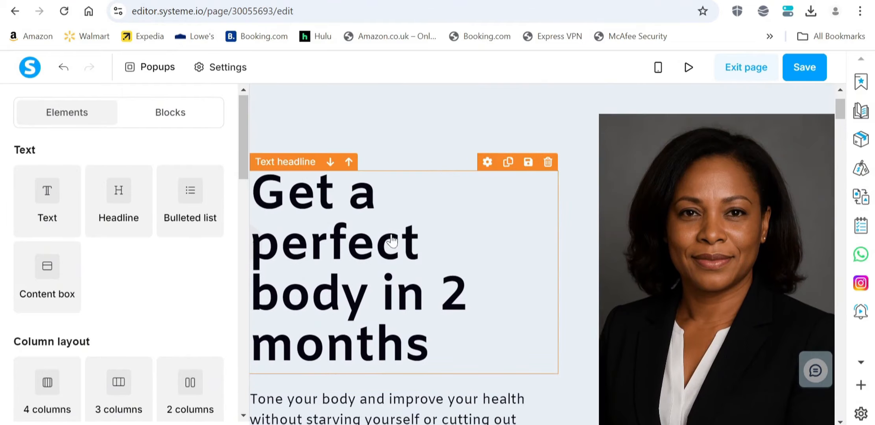
{"action": "scroll", "coordinate": [533, 205], "scroll_direction": "up", "scroll_amount": 2}
{"action": "scroll", "coordinate": [475, 239], "scroll_direction": "down", "scroll_amount": 3}
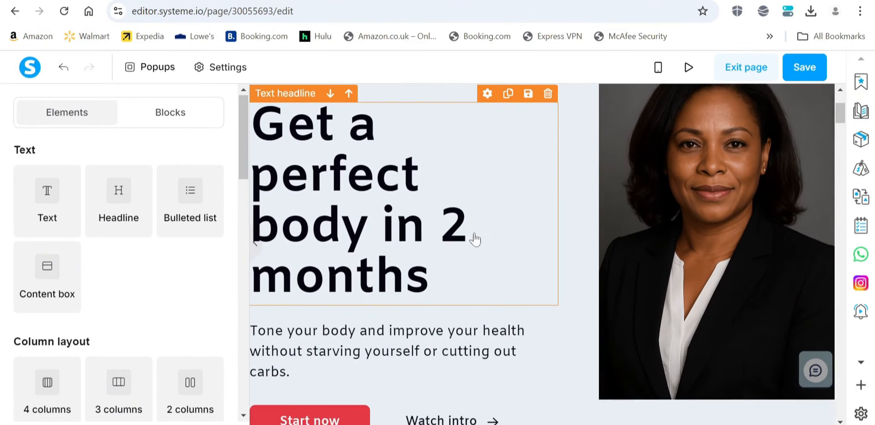
{"action": "scroll", "coordinate": [437, 182], "scroll_direction": "up", "scroll_amount": 1}
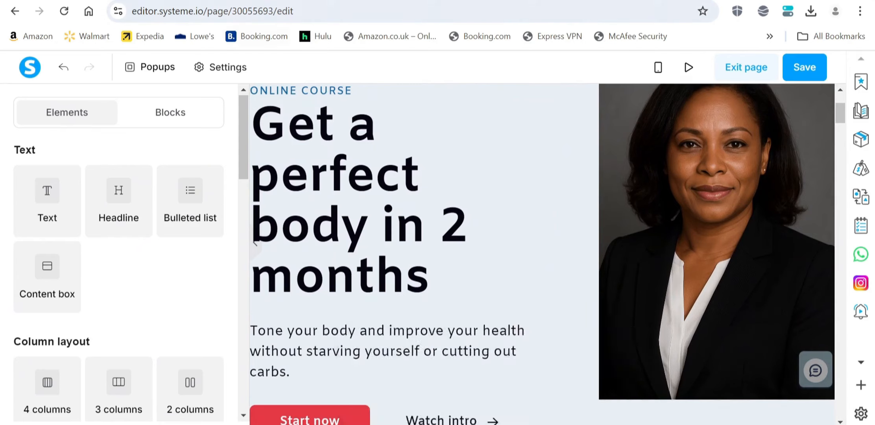
{"action": "key", "text": "alt+Tab"}
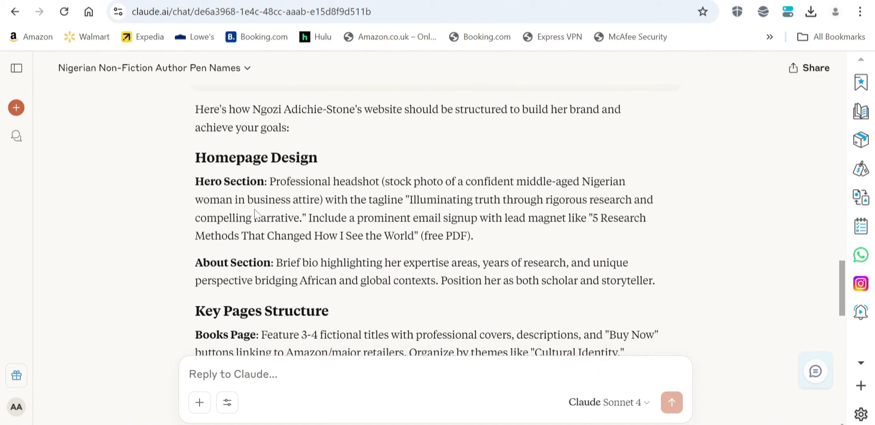
Copy the tagline 'Illuminating truth through rigorous research and compelling narrative' from Claude's Hero Section.
{"action": "scroll", "coordinate": [342, 234], "scroll_direction": "up", "scroll_amount": 2}
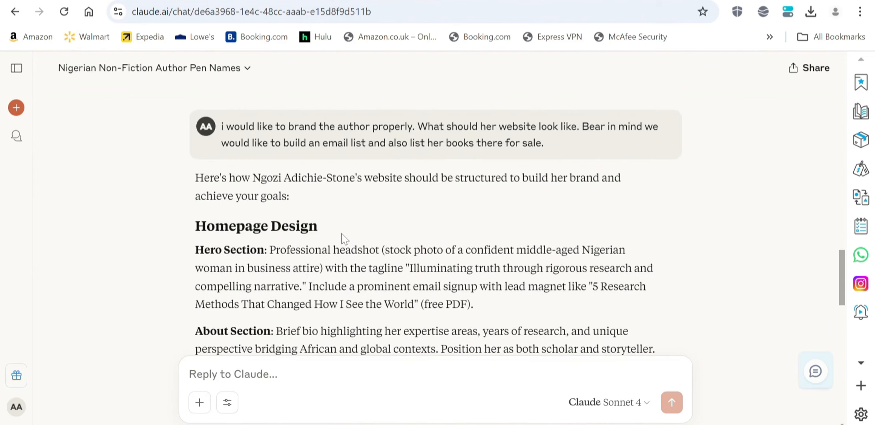
{"action": "scroll", "coordinate": [342, 234], "scroll_direction": "down", "scroll_amount": 2}
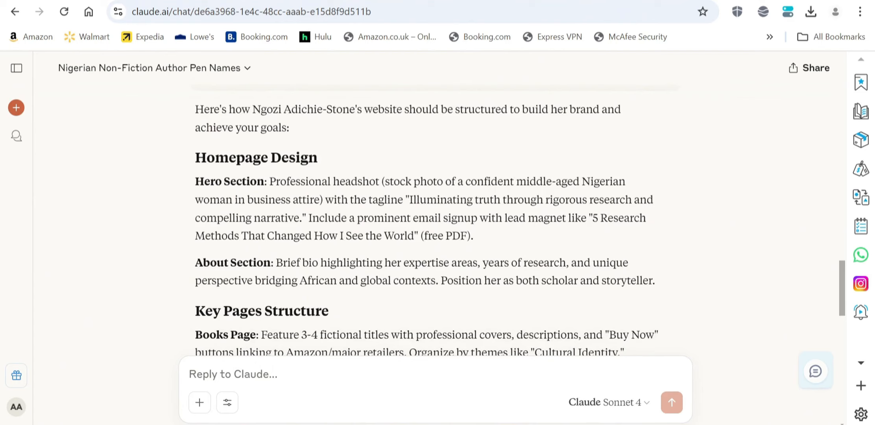
{"action": "left_click_drag", "start_coordinate": [409, 201], "coordinate": [302, 218]}
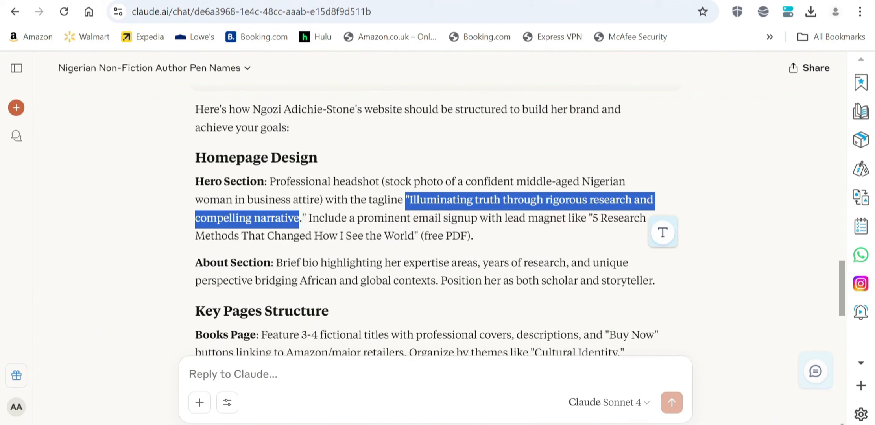
{"action": "right_click", "coordinate": [449, 209]}
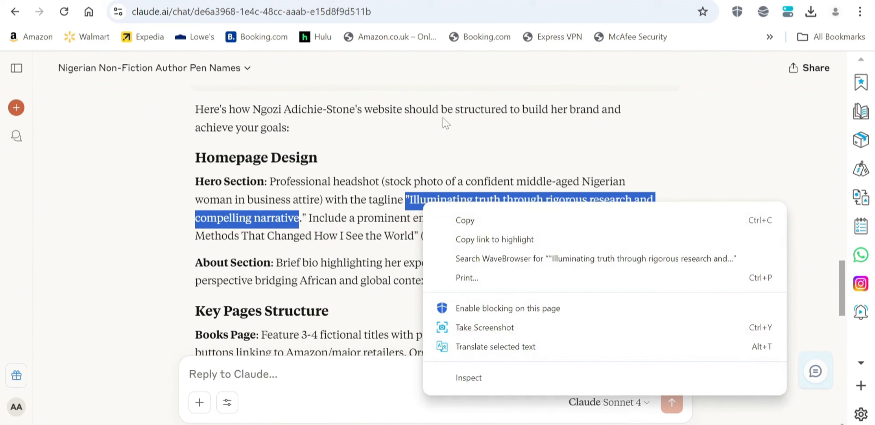
{"action": "left_click", "coordinate": [468, 221]}
{"action": "left_click", "coordinate": [446, 4]}
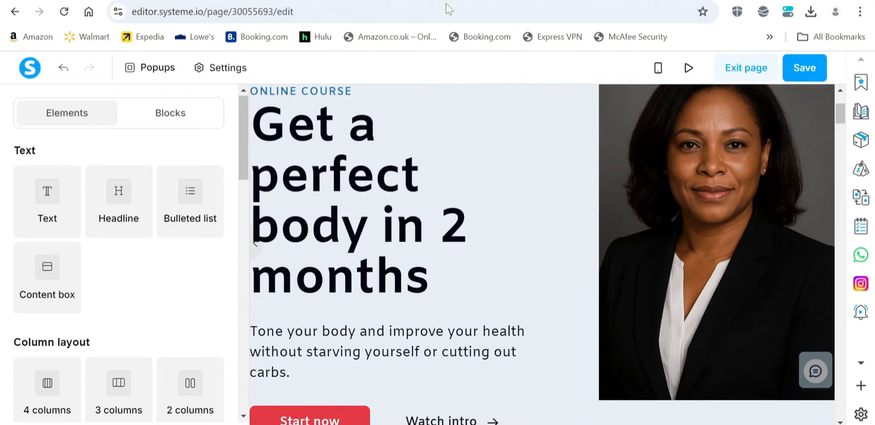
Replace the hero headline text with Claude's copied tagline.
{"action": "left_click", "coordinate": [426, 285]}
{"action": "left_click_drag", "start_coordinate": [426, 286], "coordinate": [272, 131]}
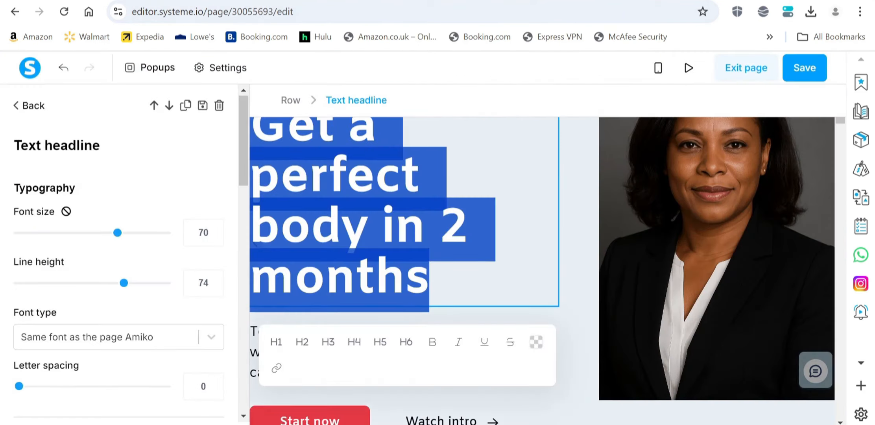
{"action": "right_click", "coordinate": [271, 132]}
{"action": "left_click", "coordinate": [332, 232]}
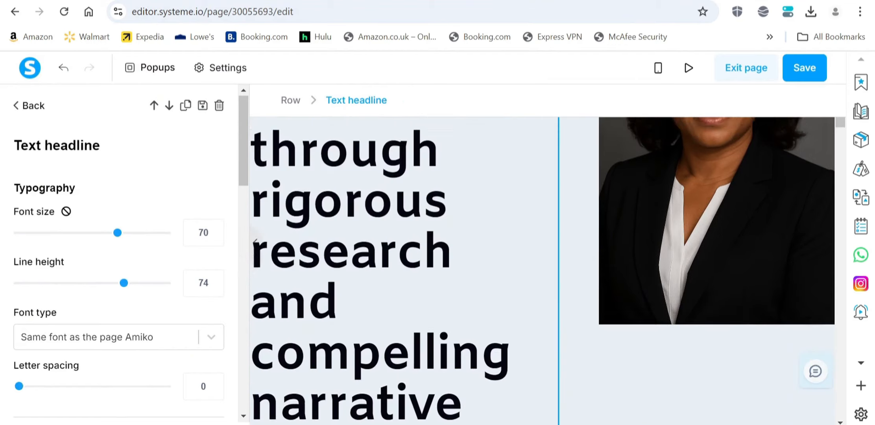
{"action": "scroll", "coordinate": [433, 276], "scroll_direction": "up", "scroll_amount": 5}
{"action": "scroll", "coordinate": [543, 271], "scroll_direction": "down", "scroll_amount": 5}
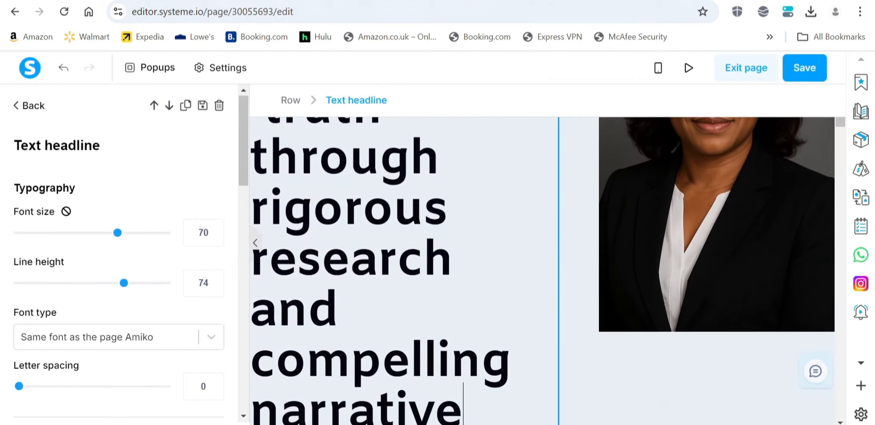
{"action": "scroll", "coordinate": [512, 275], "scroll_direction": "down", "scroll_amount": 3}
{"action": "left_click", "coordinate": [565, 280]}
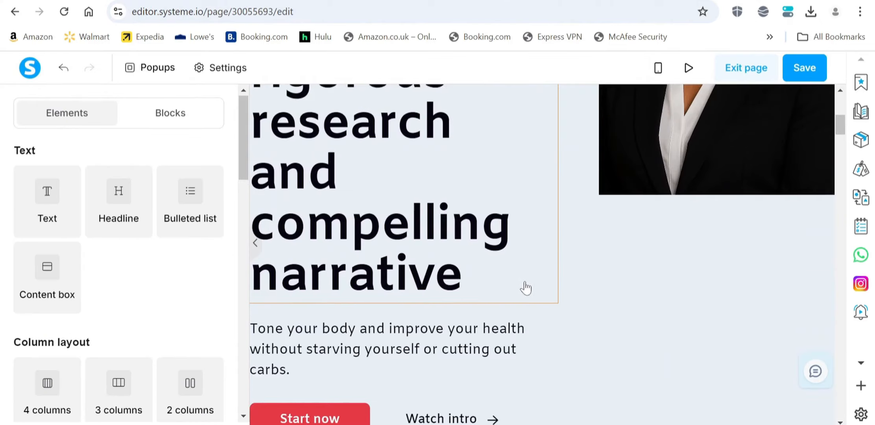
{"action": "scroll", "coordinate": [511, 285], "scroll_direction": "up", "scroll_amount": 8}
{"action": "scroll", "coordinate": [623, 291], "scroll_direction": "down", "scroll_amount": 5}
{"action": "scroll", "coordinate": [433, 275], "scroll_direction": "up", "scroll_amount": 5}
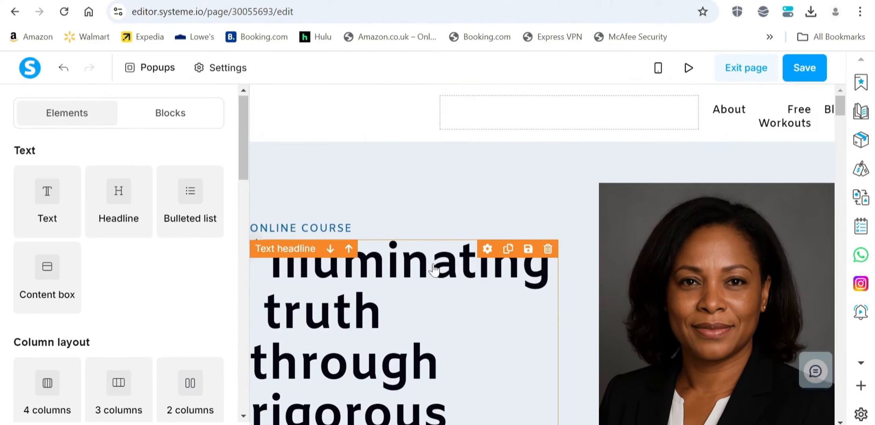
{"action": "scroll", "coordinate": [438, 299], "scroll_direction": "down", "scroll_amount": 7}
Make the tagline headline an H5 heading with font size 58.
{"action": "left_click", "coordinate": [468, 285]}
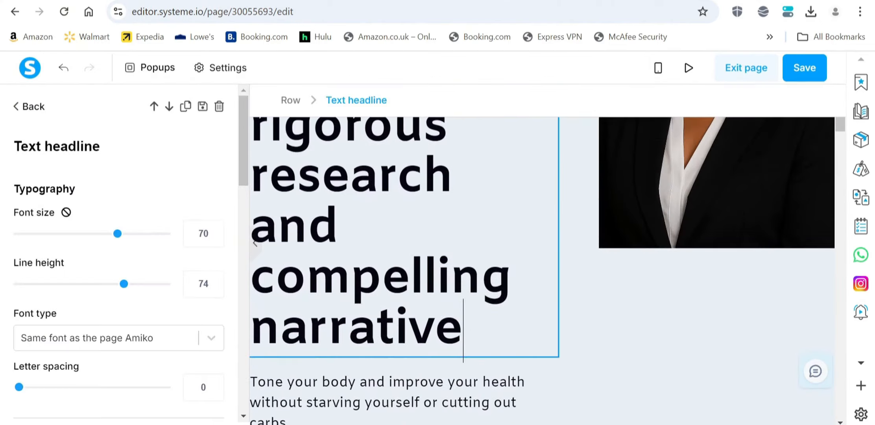
{"action": "left_click_drag", "start_coordinate": [463, 338], "coordinate": [256, 101]}
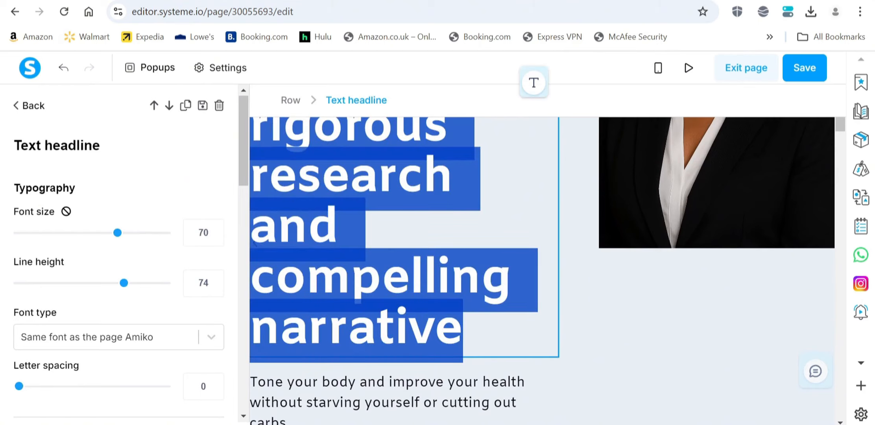
{"action": "scroll", "coordinate": [255, 243], "scroll_direction": "up", "scroll_amount": 3}
{"action": "left_click", "coordinate": [448, 265]}
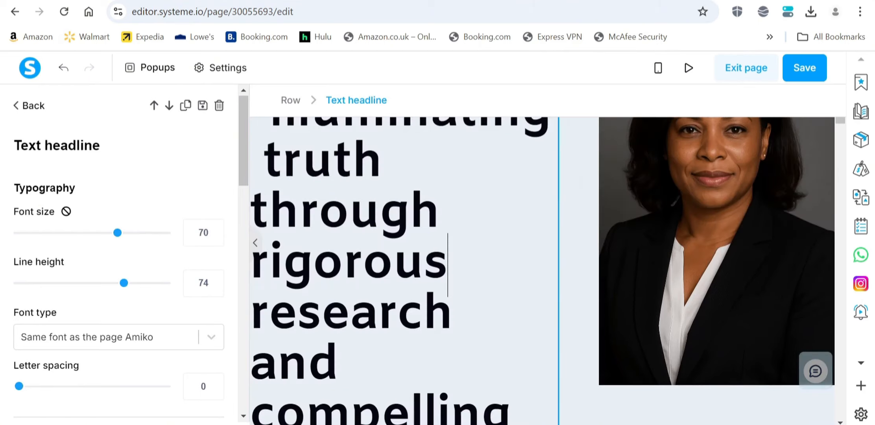
{"action": "scroll", "coordinate": [287, 149], "scroll_direction": "up", "scroll_amount": 3}
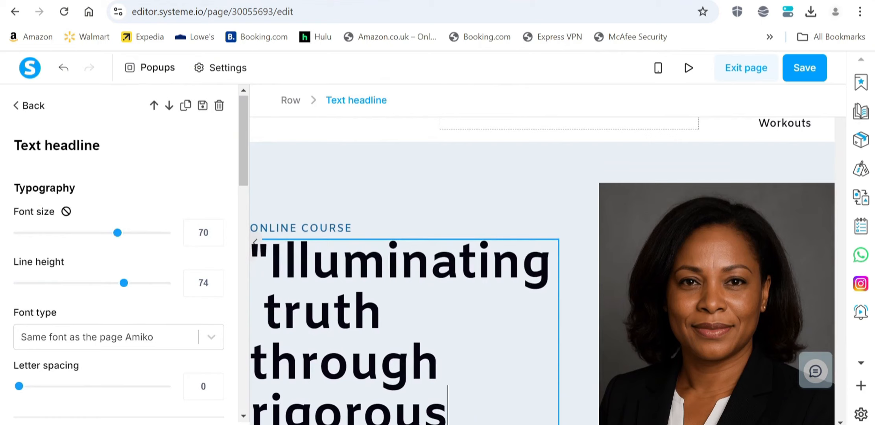
{"action": "left_click_drag", "start_coordinate": [251, 264], "coordinate": [488, 158]}
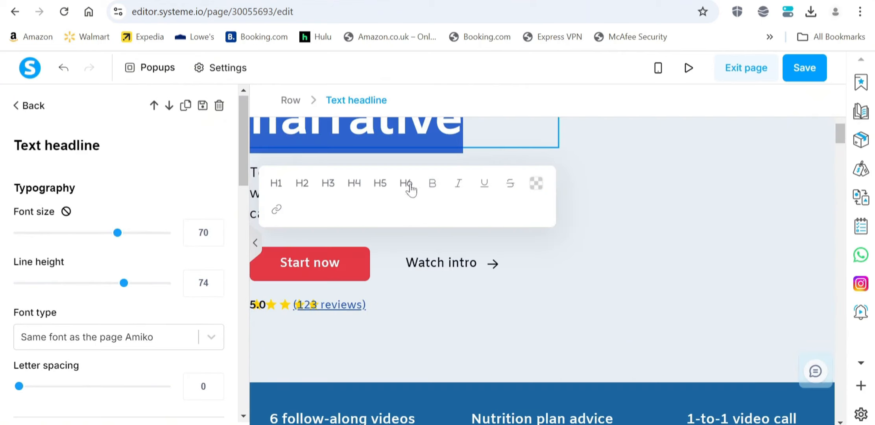
{"action": "left_click", "coordinate": [380, 183]}
{"action": "scroll", "coordinate": [383, 188], "scroll_direction": "up", "scroll_amount": 5}
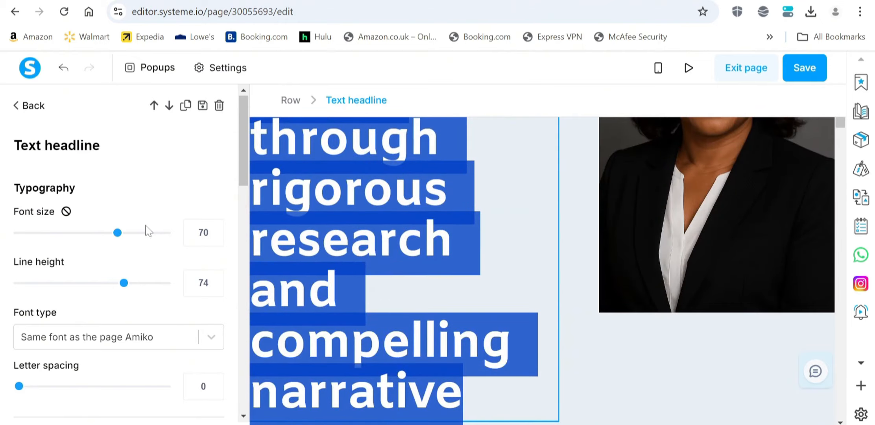
{"action": "left_click_drag", "start_coordinate": [117, 233], "coordinate": [100, 238]}
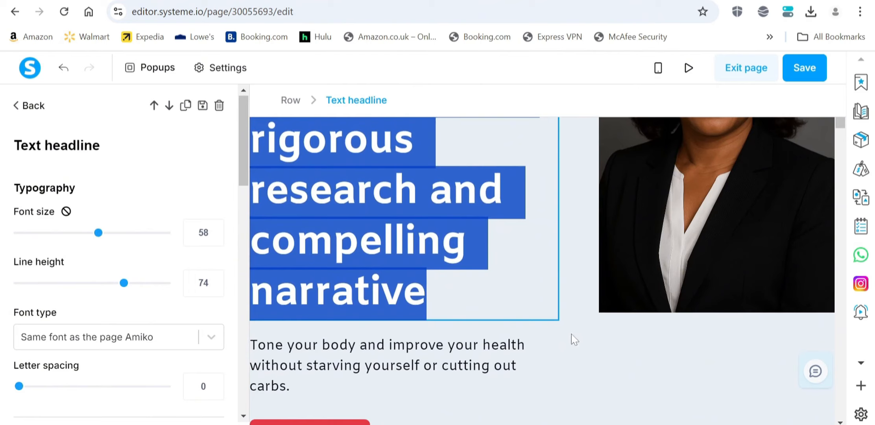
{"action": "left_click", "coordinate": [578, 291]}
{"action": "scroll", "coordinate": [576, 290], "scroll_direction": "up", "scroll_amount": 5}
{"action": "scroll", "coordinate": [575, 290], "scroll_direction": "down", "scroll_amount": 4}
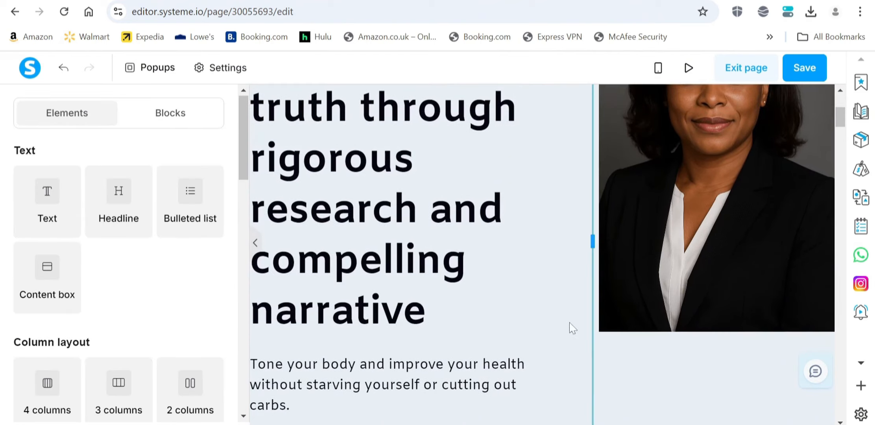
{"action": "scroll", "coordinate": [567, 326], "scroll_direction": "down", "scroll_amount": 3}
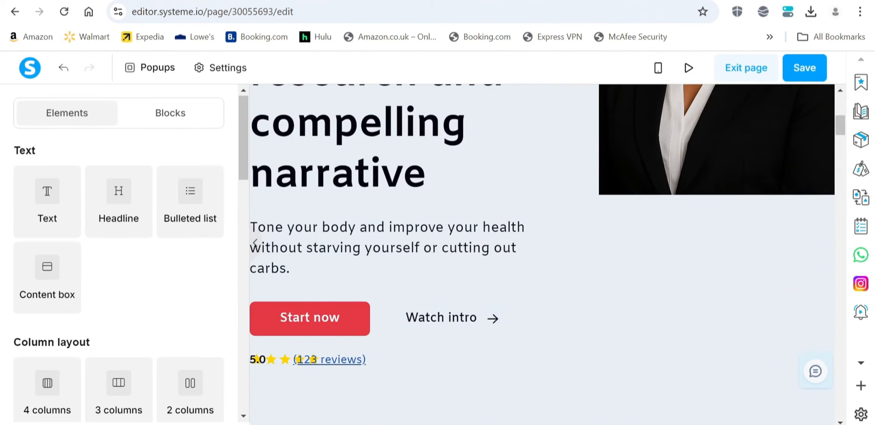
{"action": "key", "text": "ctrl+Tab"}
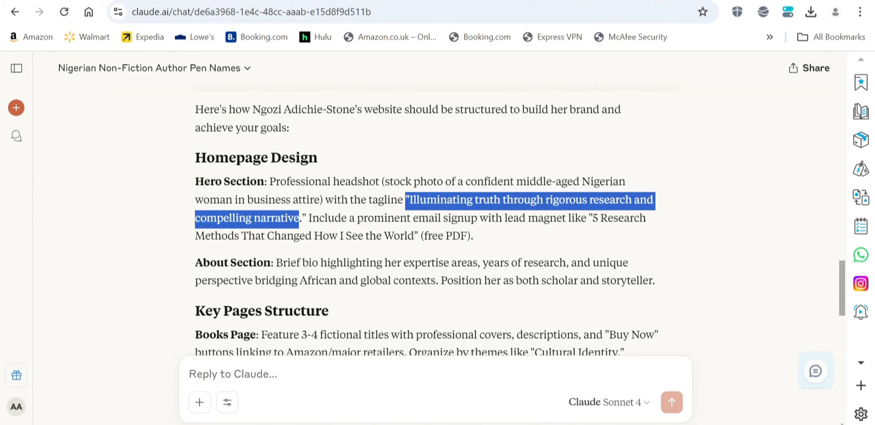
Copy the lead magnet line "5 Research Methods That Changed How I See the World" (free PDF) from Claude's plan.
{"action": "left_click_drag", "start_coordinate": [587, 218], "coordinate": [599, 242]}
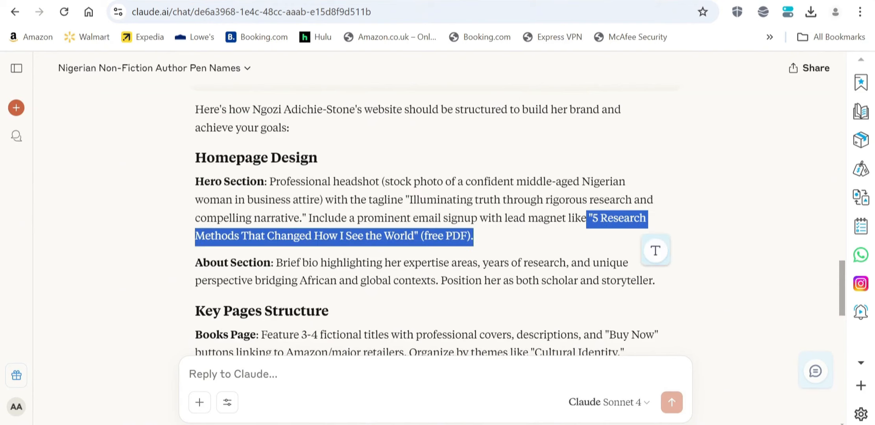
{"action": "right_click", "coordinate": [423, 236]}
{"action": "left_click", "coordinate": [465, 63]}
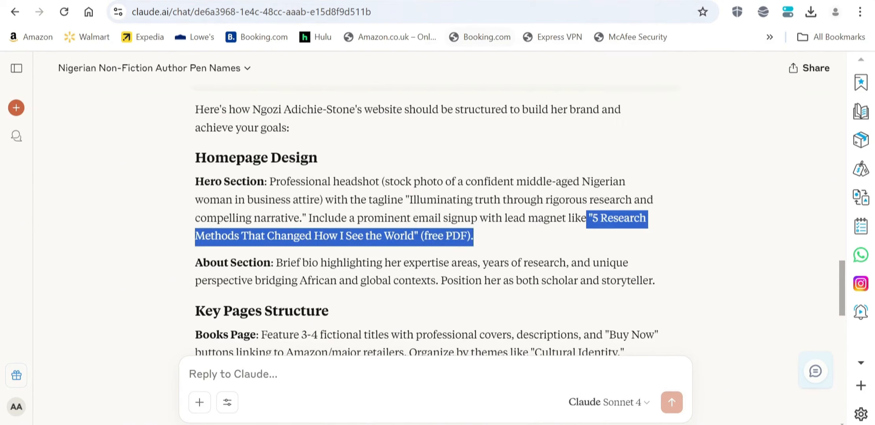
{"action": "key", "text": "ctrl+Tab"}
{"action": "right_click", "coordinate": [293, 236]}
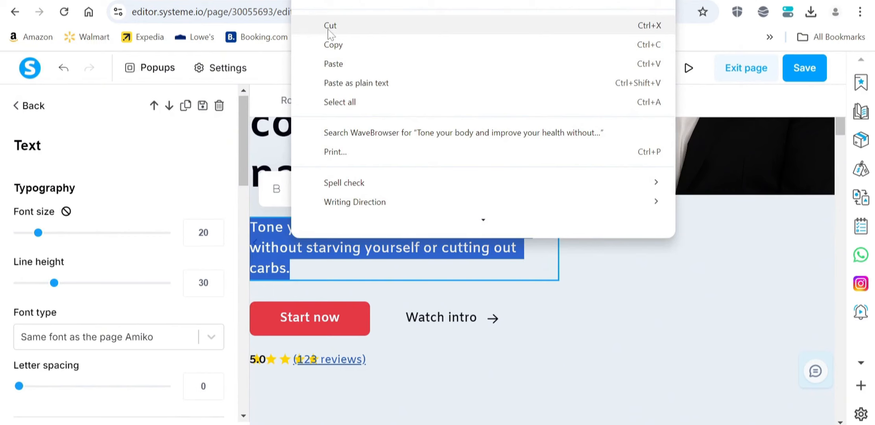
Paste "5 Research Methods That Changed How I See the World" (free PDF) over the hero's fitness subtext.
{"action": "left_click", "coordinate": [338, 64]}
{"action": "left_click", "coordinate": [547, 177]}
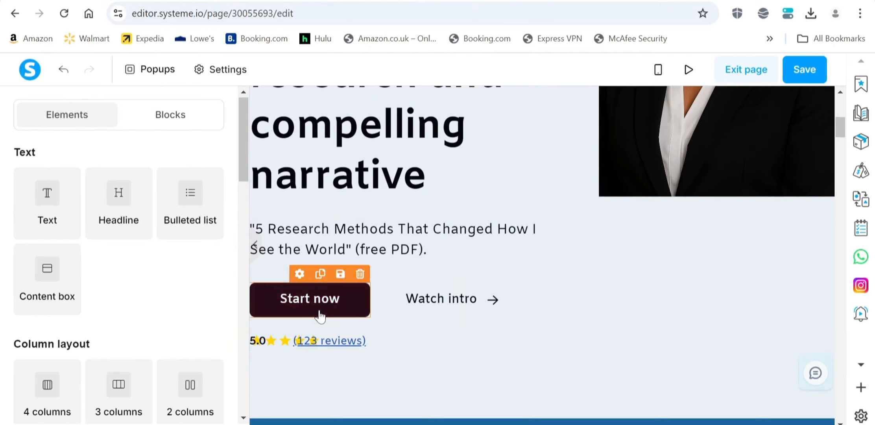
Change the red hero button's text from "Start now" to "Get for free".
{"action": "left_click", "coordinate": [343, 309]}
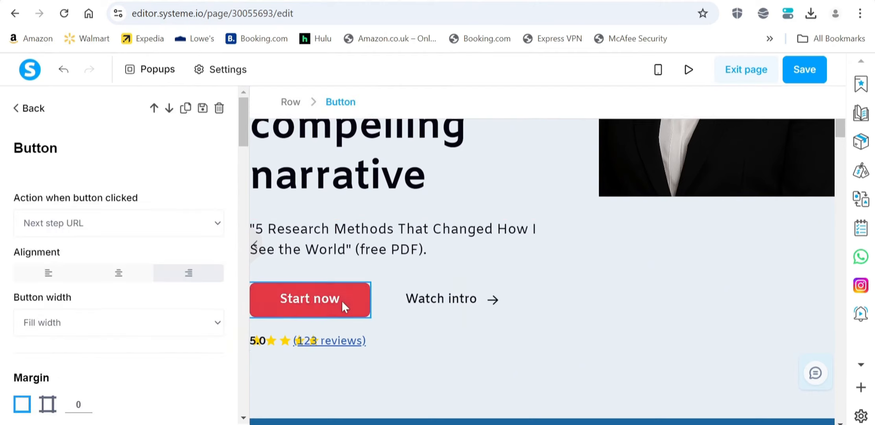
{"action": "scroll", "coordinate": [113, 295], "scroll_direction": "down", "scroll_amount": 15}
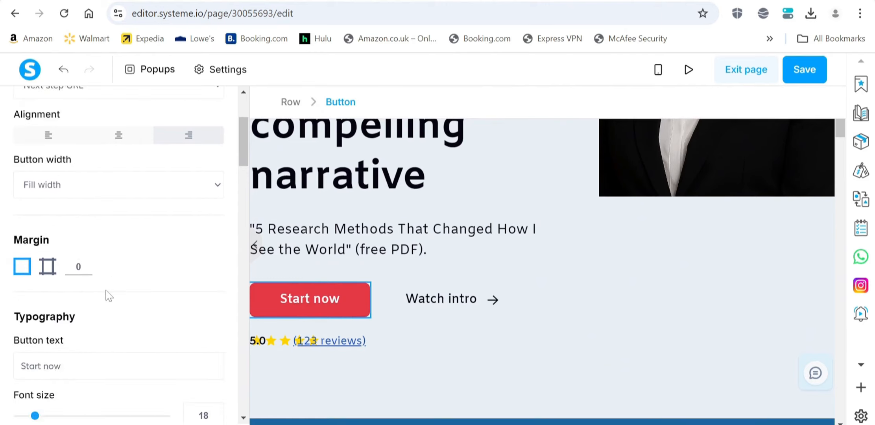
{"action": "scroll", "coordinate": [91, 284], "scroll_direction": "down", "scroll_amount": 5}
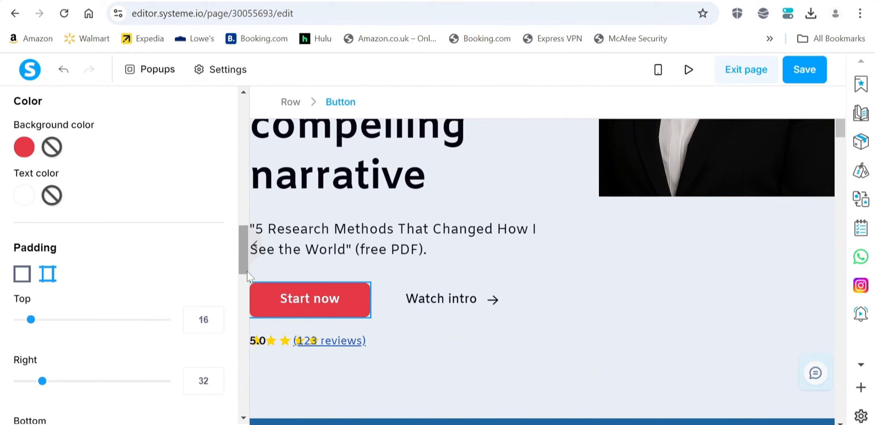
{"action": "scroll", "coordinate": [114, 276], "scroll_direction": "down", "scroll_amount": 5}
{"action": "scroll", "coordinate": [68, 283], "scroll_direction": "down", "scroll_amount": 15}
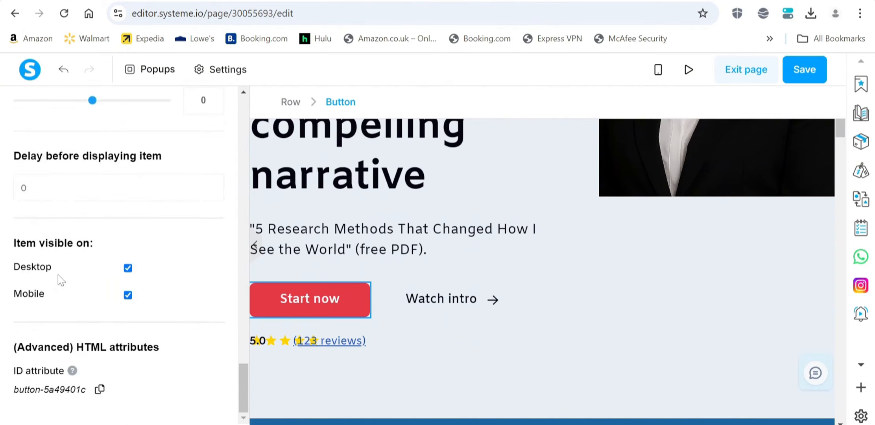
{"action": "scroll", "coordinate": [58, 275], "scroll_direction": "up", "scroll_amount": 10}
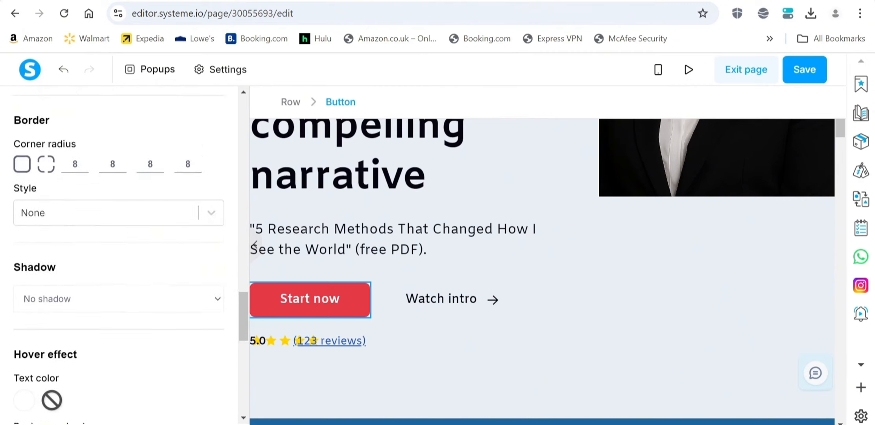
{"action": "scroll", "coordinate": [59, 281], "scroll_direction": "up", "scroll_amount": 10}
{"action": "scroll", "coordinate": [61, 281], "scroll_direction": "down", "scroll_amount": 8}
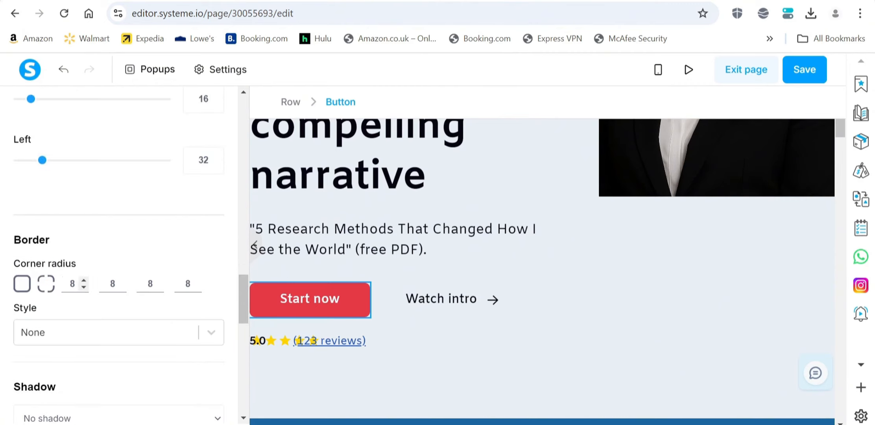
{"action": "scroll", "coordinate": [118, 256], "scroll_direction": "up", "scroll_amount": 12}
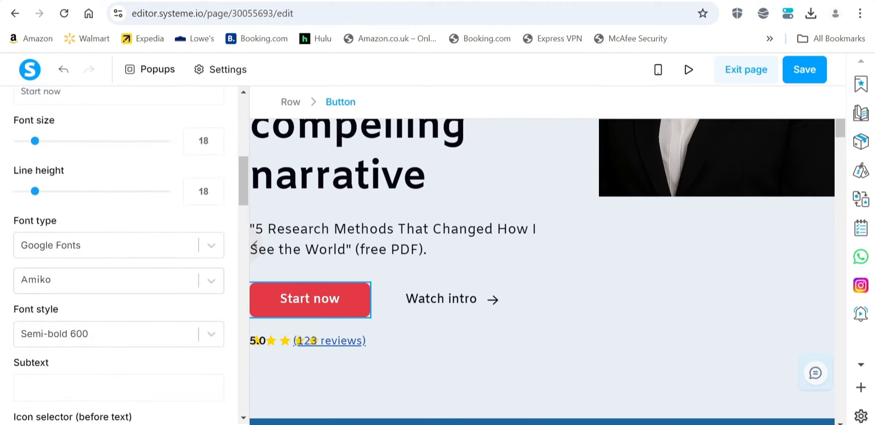
{"action": "scroll", "coordinate": [65, 282], "scroll_direction": "down", "scroll_amount": 2}
{"action": "scroll", "coordinate": [69, 267], "scroll_direction": "up", "scroll_amount": 14}
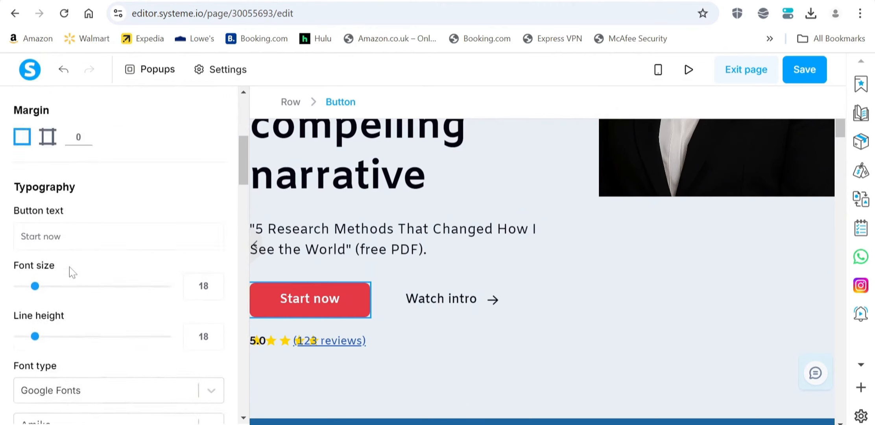
{"action": "scroll", "coordinate": [71, 284], "scroll_direction": "down", "scroll_amount": 8}
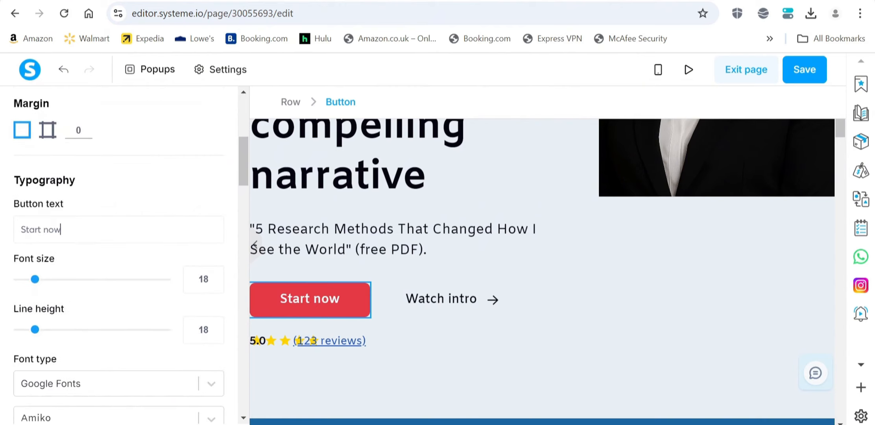
{"action": "key", "text": "BackSpace"}
{"action": "key", "text": "BackSpace"}
{"action": "key", "text": "BackSpace"}
{"action": "key", "text": "BackSpace"}
{"action": "key", "text": "BackSpace"}
{"action": "key", "text": "BackSpace"}
{"action": "key", "text": "BackSpace"}
{"action": "key", "text": "BackSpace"}
{"action": "key", "text": "BackSpace"}
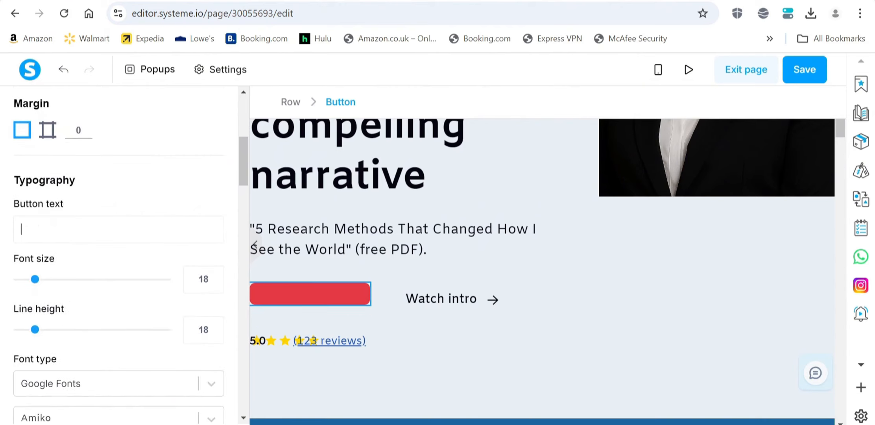
{"action": "type", "text": "Get"}
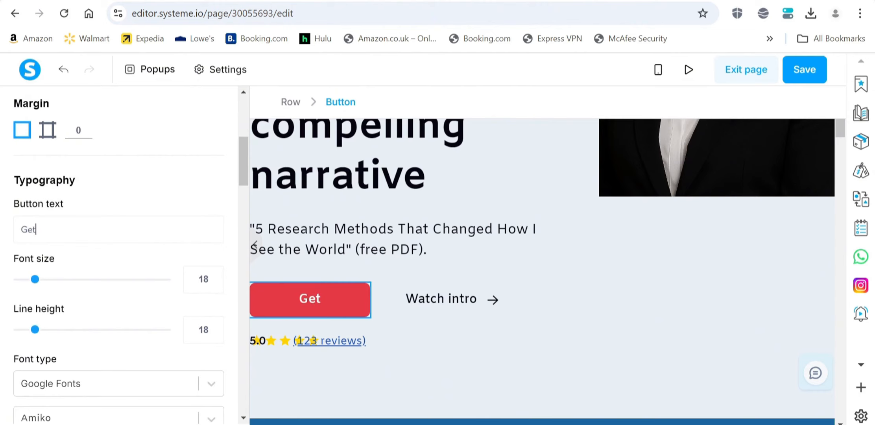
{"action": "type", "text": " for free"}
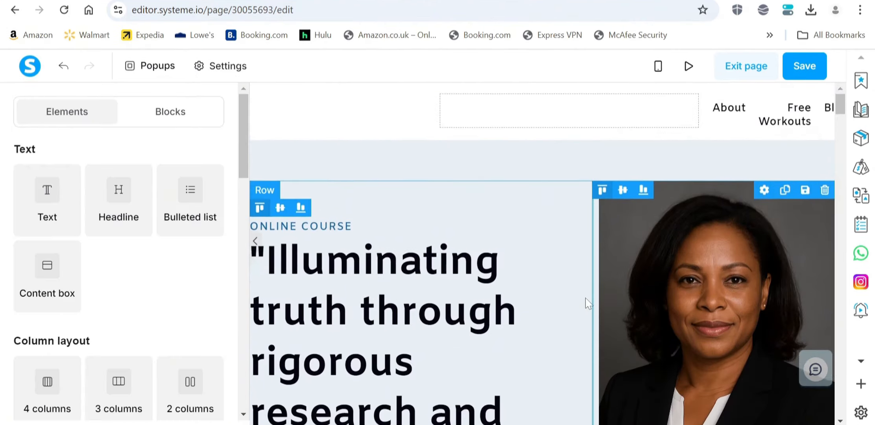
{"action": "scroll", "coordinate": [575, 291], "scroll_direction": "down", "scroll_amount": 3}
{"action": "scroll", "coordinate": [572, 276], "scroll_direction": "up", "scroll_amount": 5}
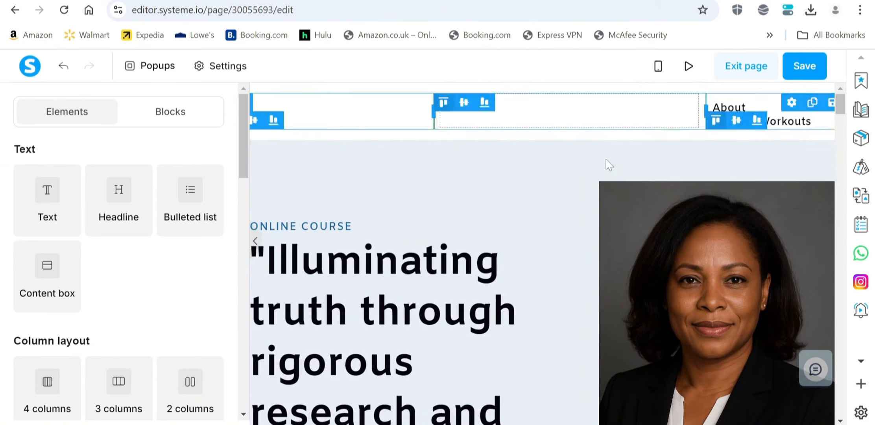
Bring up Claude's Key Pages Structure suggestions for the Books, Speaking and Research pages.
{"action": "scroll", "coordinate": [433, 221], "scroll_direction": "down", "scroll_amount": 5}
{"action": "scroll", "coordinate": [447, 236], "scroll_direction": "up", "scroll_amount": 5}
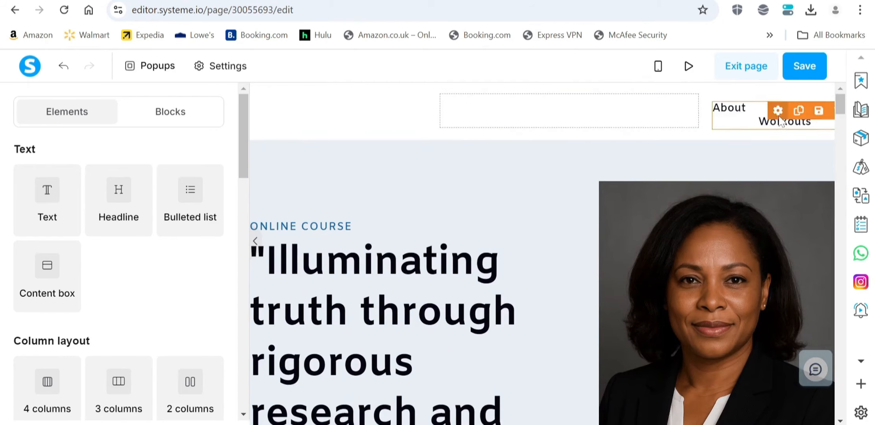
{"action": "scroll", "coordinate": [456, 373], "scroll_direction": "down", "scroll_amount": 3}
{"action": "left_click", "coordinate": [354, 1]}
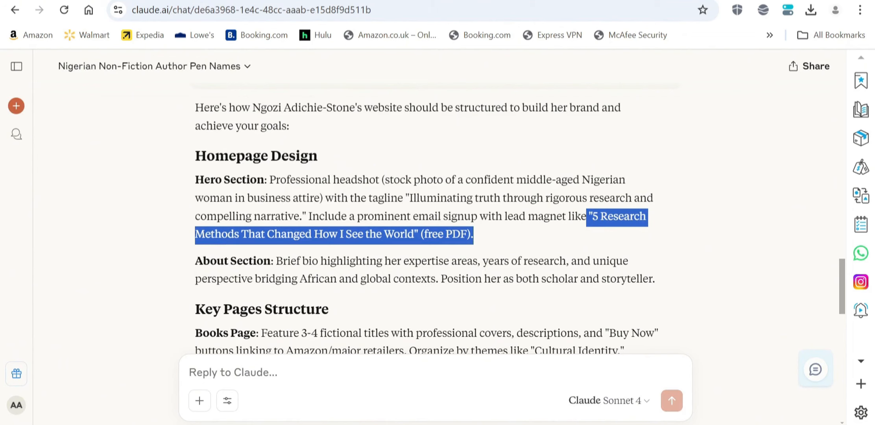
{"action": "scroll", "coordinate": [497, 263], "scroll_direction": "down", "scroll_amount": 3}
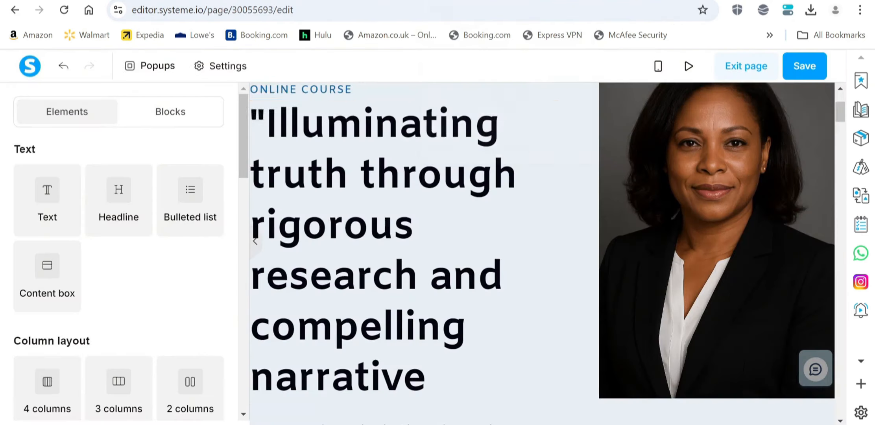
Delete the first two lesson cards, confirming each deletion.
{"action": "scroll", "coordinate": [474, 213], "scroll_direction": "down", "scroll_amount": 8}
{"action": "scroll", "coordinate": [476, 213], "scroll_direction": "up", "scroll_amount": 5}
{"action": "scroll", "coordinate": [477, 214], "scroll_direction": "up", "scroll_amount": 7}
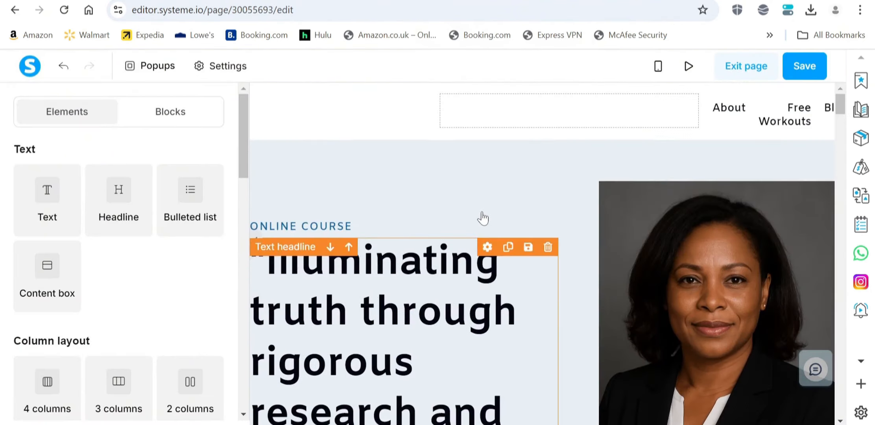
{"action": "scroll", "coordinate": [556, 264], "scroll_direction": "down", "scroll_amount": 5}
{"action": "scroll", "coordinate": [558, 263], "scroll_direction": "down", "scroll_amount": 5}
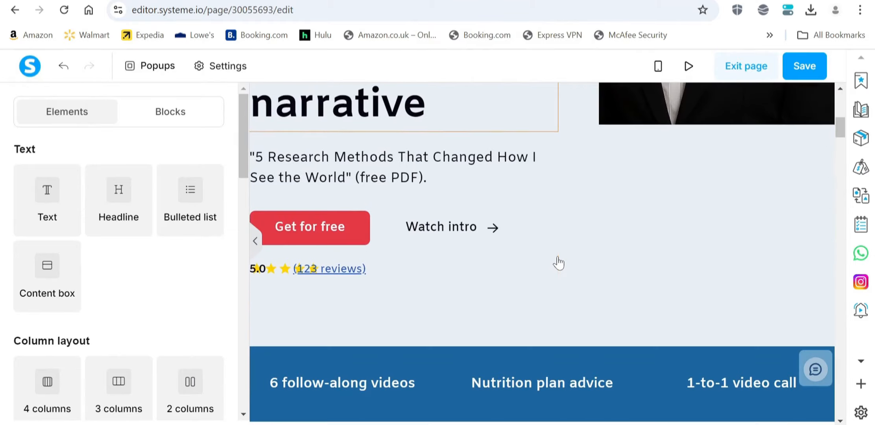
{"action": "scroll", "coordinate": [529, 248], "scroll_direction": "down", "scroll_amount": 6}
{"action": "scroll", "coordinate": [421, 199], "scroll_direction": "down", "scroll_amount": 5}
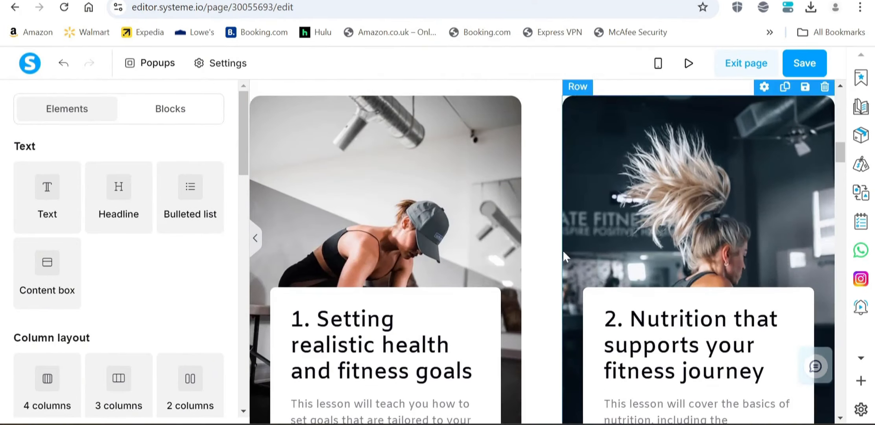
{"action": "scroll", "coordinate": [508, 243], "scroll_direction": "up", "scroll_amount": 5}
{"action": "scroll", "coordinate": [470, 262], "scroll_direction": "down", "scroll_amount": 5}
{"action": "scroll", "coordinate": [502, 207], "scroll_direction": "up", "scroll_amount": 3}
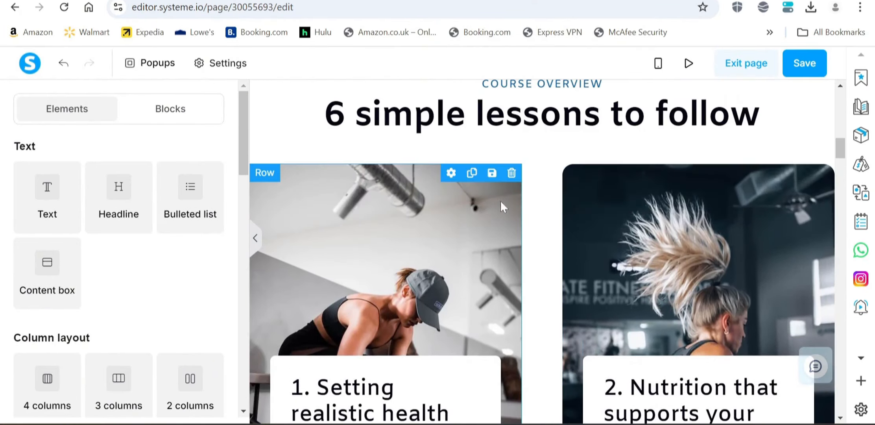
{"action": "left_click", "coordinate": [511, 172]}
{"action": "left_click", "coordinate": [499, 93]}
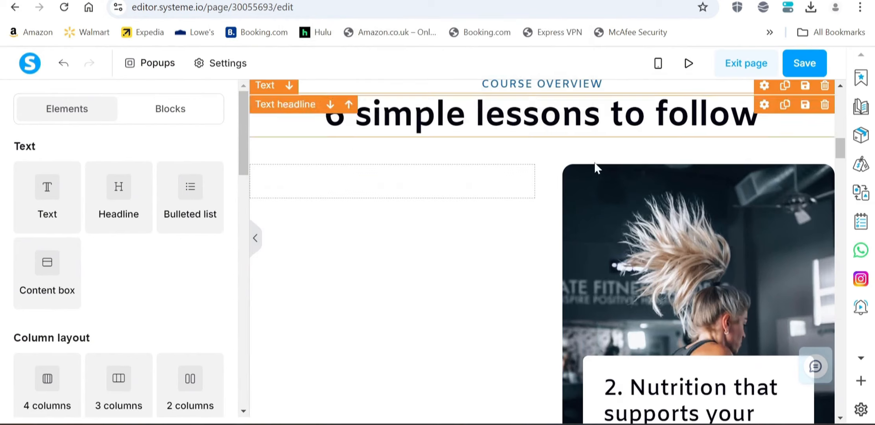
{"action": "left_click", "coordinate": [824, 155]}
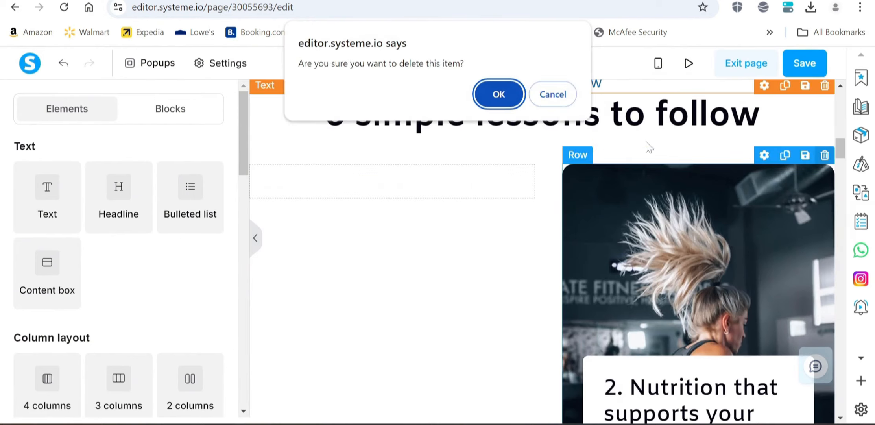
{"action": "left_click", "coordinate": [509, 95]}
Delete the Workout plan, Cross-training, Common obstacles and Routine lesson cards.
{"action": "scroll", "coordinate": [534, 244], "scroll_direction": "down", "scroll_amount": 15}
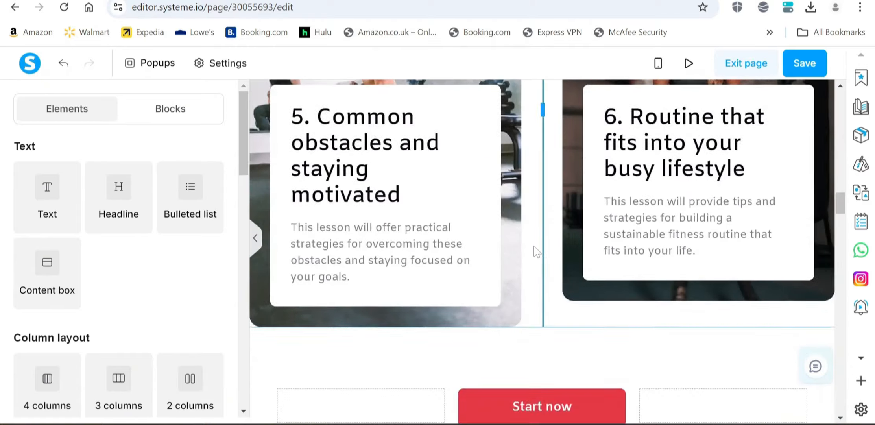
{"action": "scroll", "coordinate": [534, 246], "scroll_direction": "down", "scroll_amount": 12}
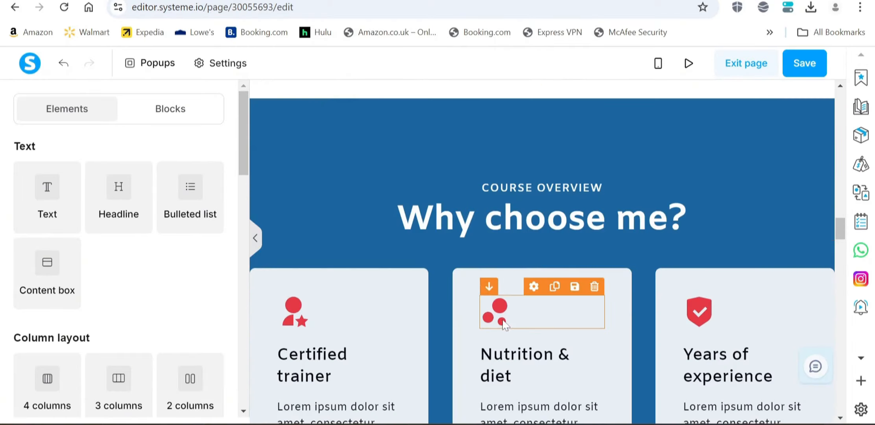
{"action": "scroll", "coordinate": [507, 277], "scroll_direction": "up", "scroll_amount": 15}
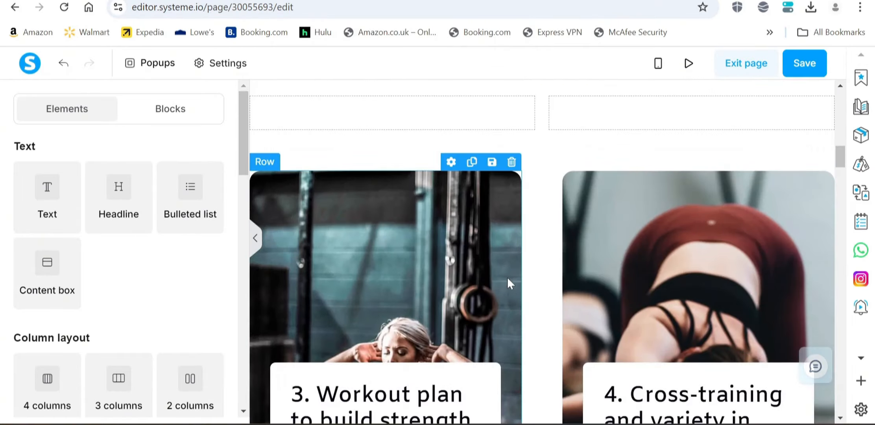
{"action": "left_click", "coordinate": [511, 162]}
{"action": "left_click", "coordinate": [506, 99]}
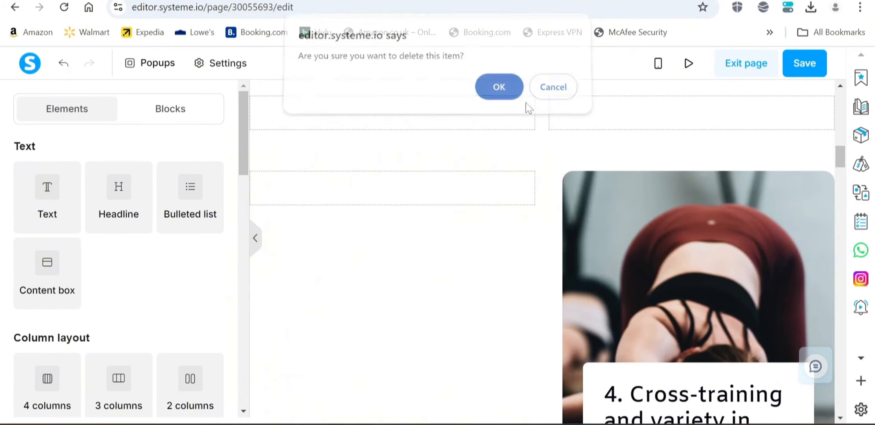
{"action": "left_click", "coordinate": [825, 162]}
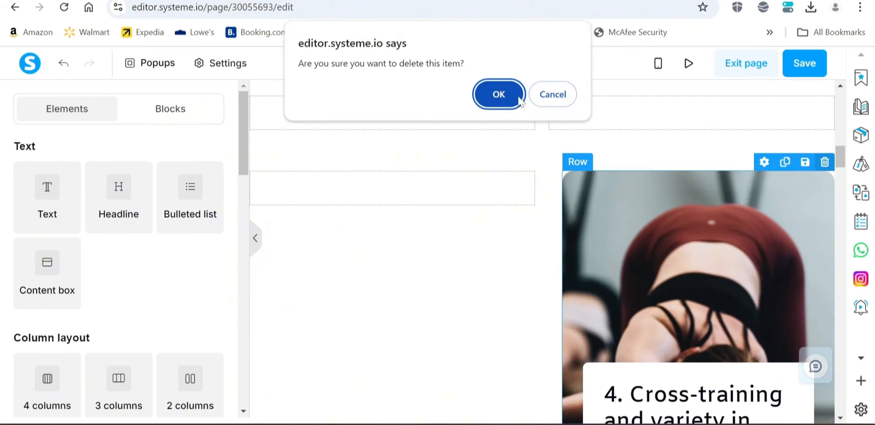
{"action": "left_click", "coordinate": [499, 93]}
{"action": "scroll", "coordinate": [525, 207], "scroll_direction": "down", "scroll_amount": 3}
{"action": "scroll", "coordinate": [488, 159], "scroll_direction": "up", "scroll_amount": 3}
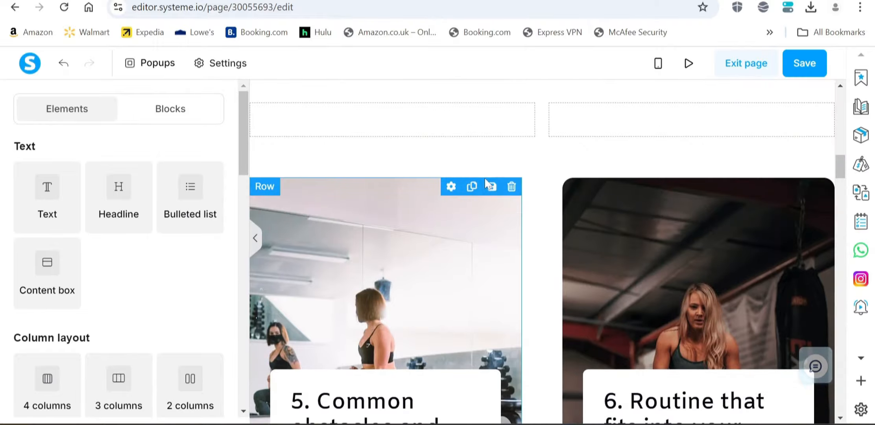
{"action": "left_click", "coordinate": [512, 187]}
{"action": "left_click", "coordinate": [499, 94]}
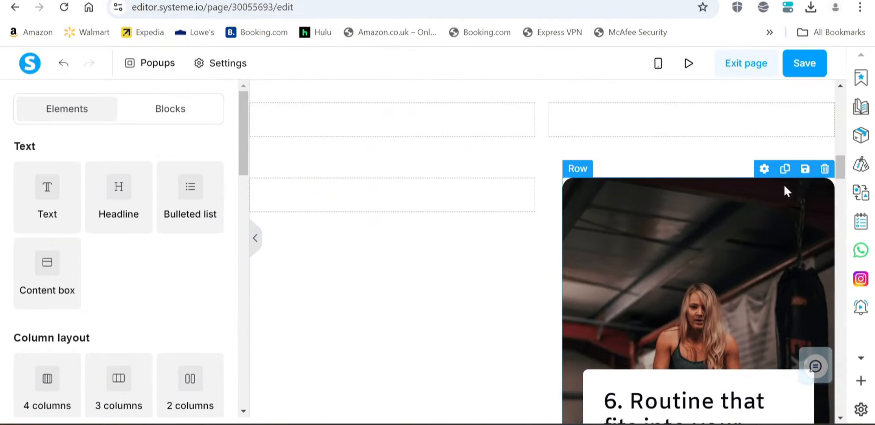
{"action": "left_click", "coordinate": [825, 168]}
{"action": "left_click", "coordinate": [498, 90]}
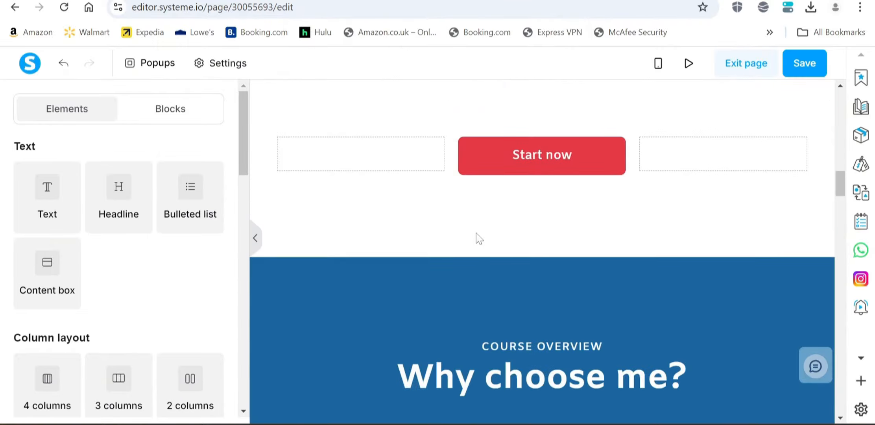
Replace the "Why choose me?" text with "MY BEST SELLING BOOKS", then trim it to "MY BOOKS".
{"action": "scroll", "coordinate": [474, 238], "scroll_direction": "down", "scroll_amount": 5}
{"action": "scroll", "coordinate": [552, 259], "scroll_direction": "down", "scroll_amount": 2}
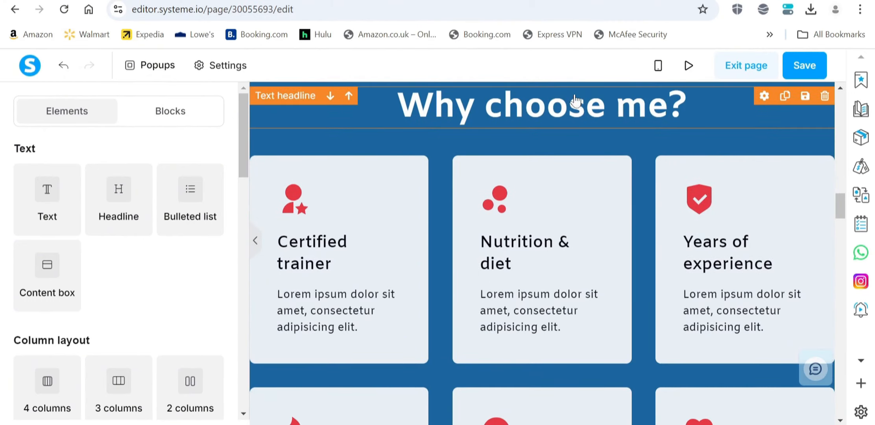
{"action": "scroll", "coordinate": [625, 157], "scroll_direction": "up", "scroll_amount": 2}
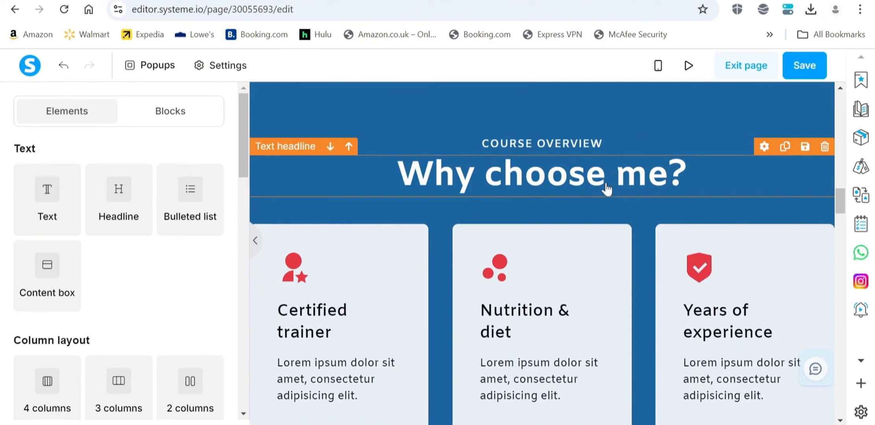
{"action": "scroll", "coordinate": [590, 226], "scroll_direction": "down", "scroll_amount": 2}
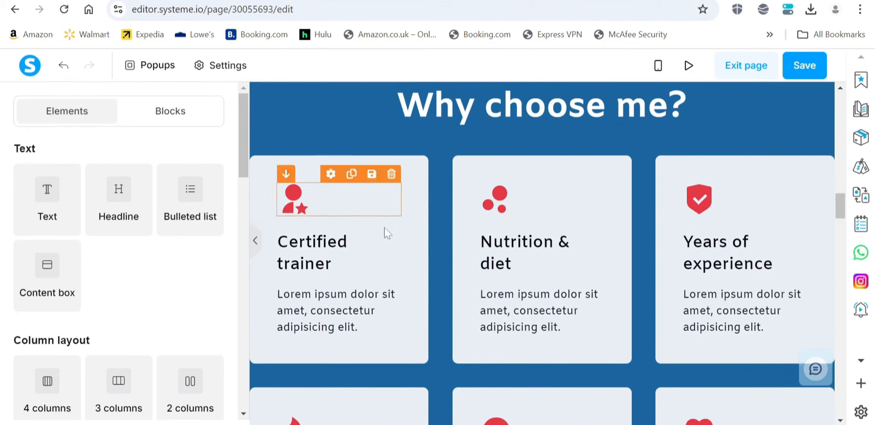
{"action": "scroll", "coordinate": [669, 317], "scroll_direction": "down", "scroll_amount": 15}
{"action": "scroll", "coordinate": [659, 315], "scroll_direction": "up", "scroll_amount": 10}
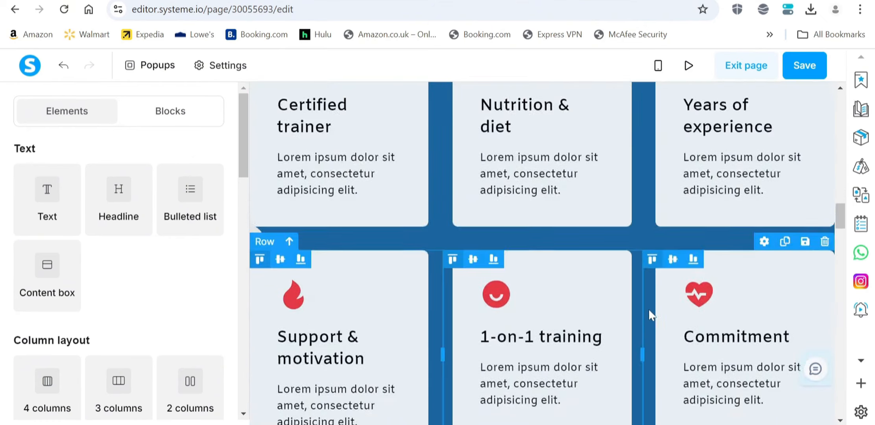
{"action": "left_click", "coordinate": [636, 249]}
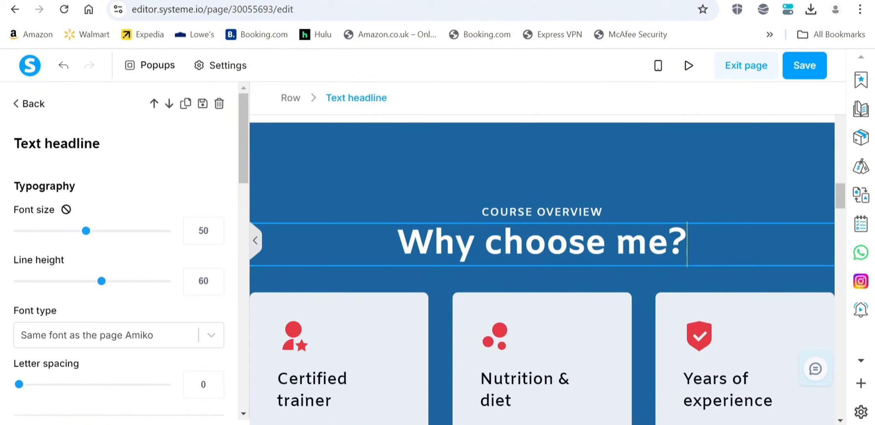
{"action": "left_click_drag", "start_coordinate": [686, 244], "coordinate": [397, 243]}
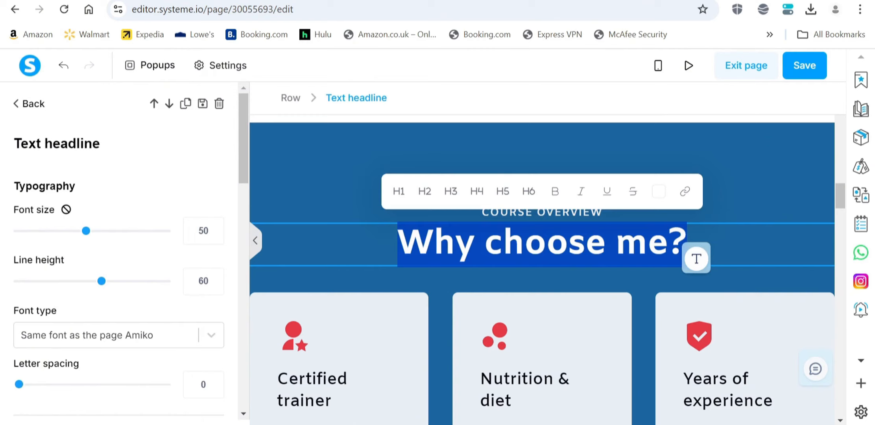
{"action": "type", "text": "MY BEST S"}
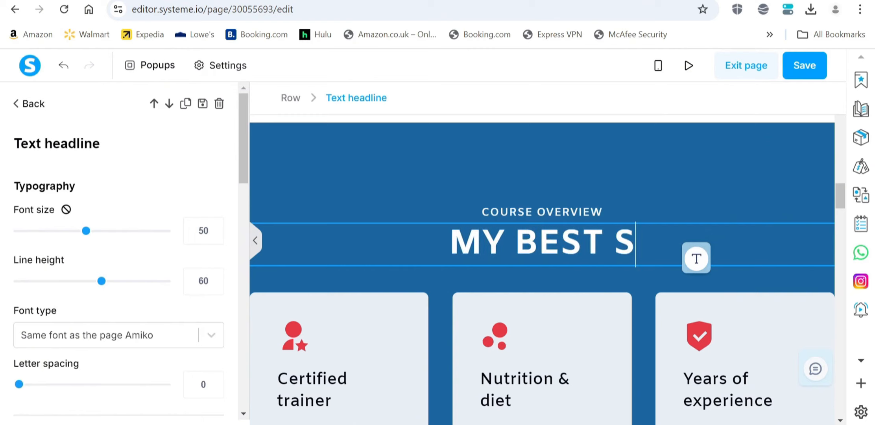
{"action": "type", "text": "ELLING BOOKS"}
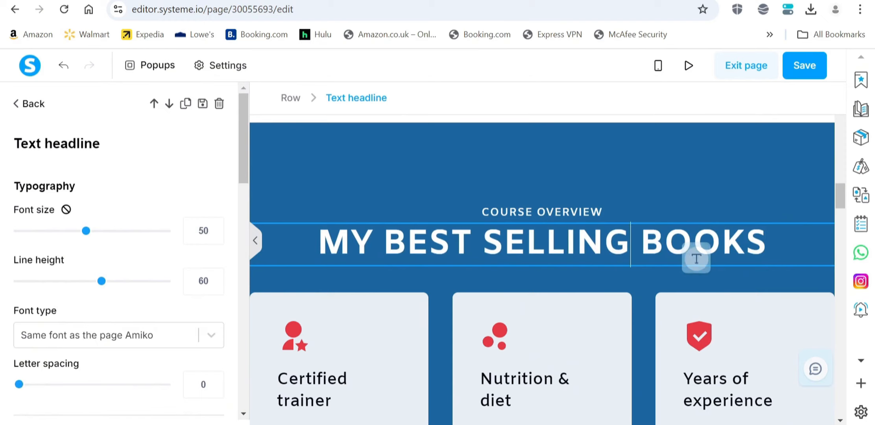
{"action": "left_click_drag", "start_coordinate": [631, 244], "coordinate": [373, 244]}
{"action": "key", "text": "BackSpace"}
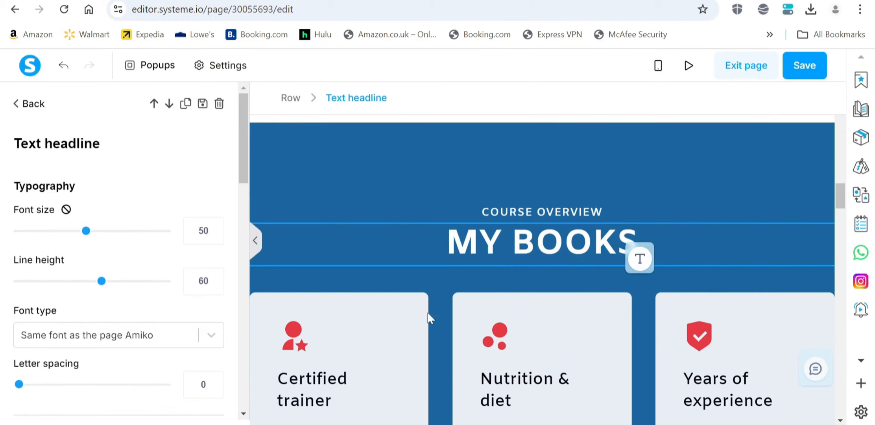
{"action": "left_click", "coordinate": [438, 330]}
{"action": "scroll", "coordinate": [424, 333], "scroll_direction": "down", "scroll_amount": 3}
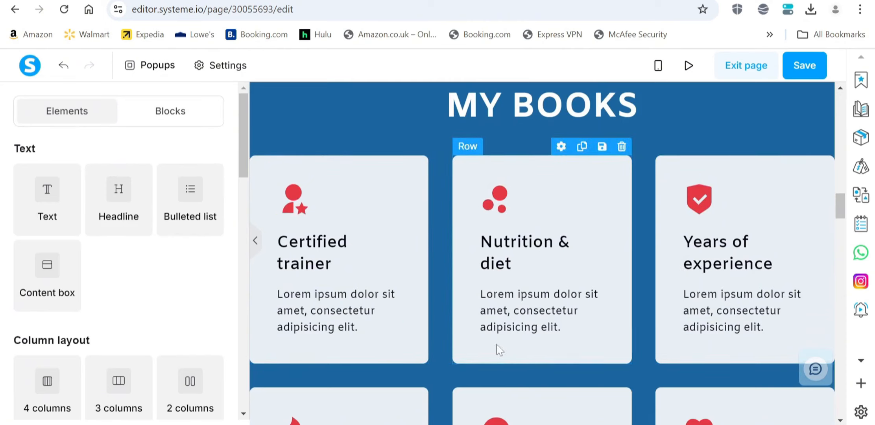
{"action": "scroll", "coordinate": [428, 295], "scroll_direction": "up", "scroll_amount": 3}
{"action": "scroll", "coordinate": [428, 295], "scroll_direction": "down", "scroll_amount": 3}
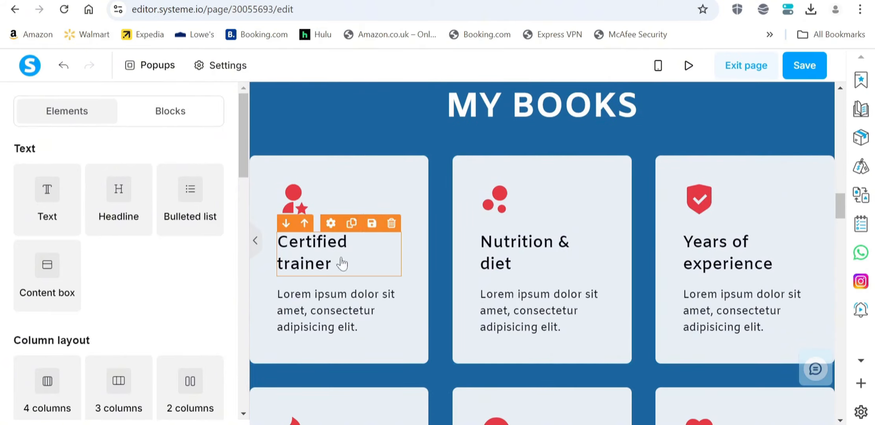
{"action": "scroll", "coordinate": [558, 316], "scroll_direction": "down", "scroll_amount": 1}
{"action": "scroll", "coordinate": [558, 316], "scroll_direction": "down", "scroll_amount": 5}
{"action": "scroll", "coordinate": [543, 275], "scroll_direction": "up", "scroll_amount": 10}
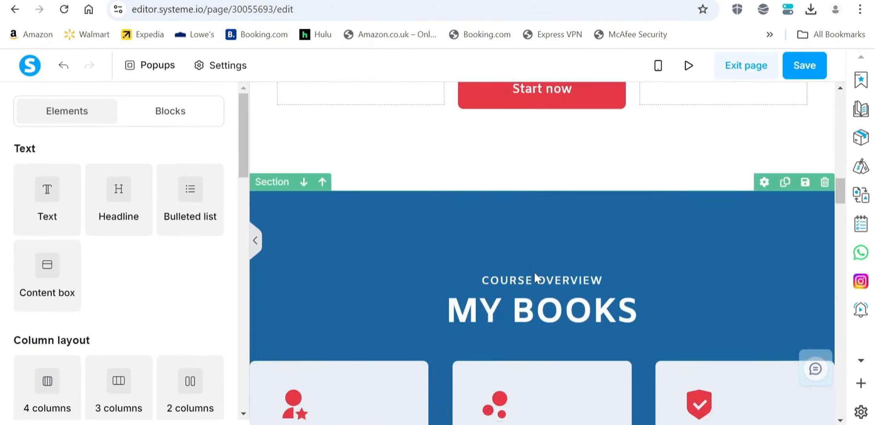
{"action": "scroll", "coordinate": [546, 276], "scroll_direction": "up", "scroll_amount": 8}
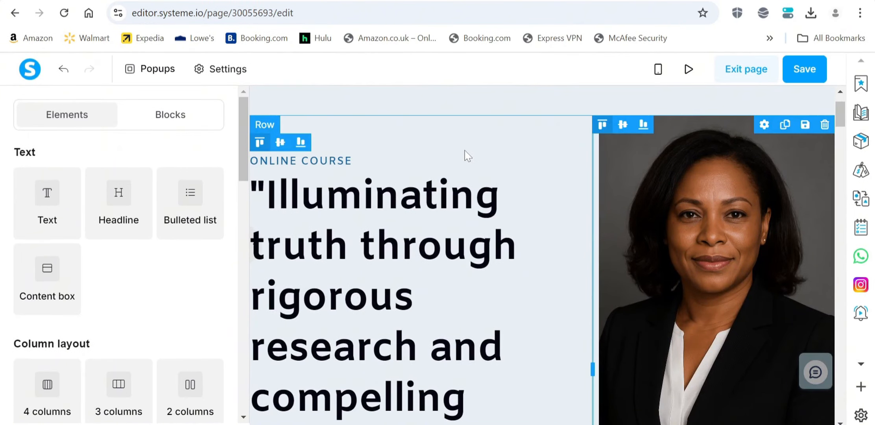